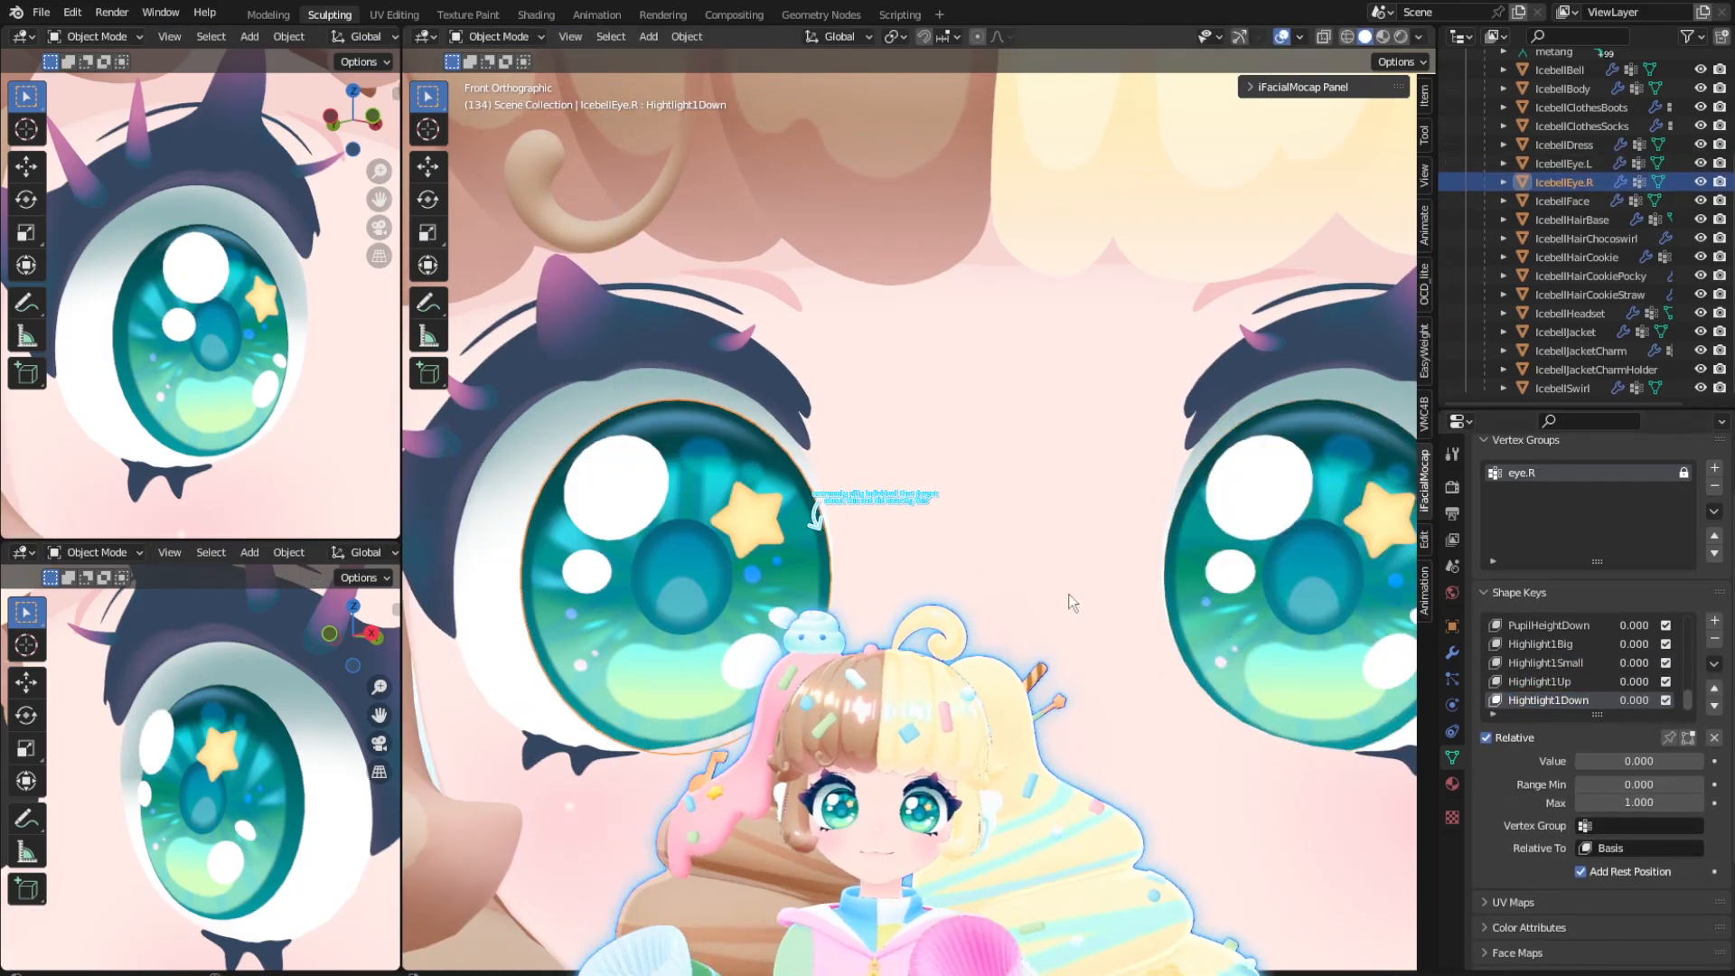
{"action": "left_click", "coordinate": [1262, 629]}
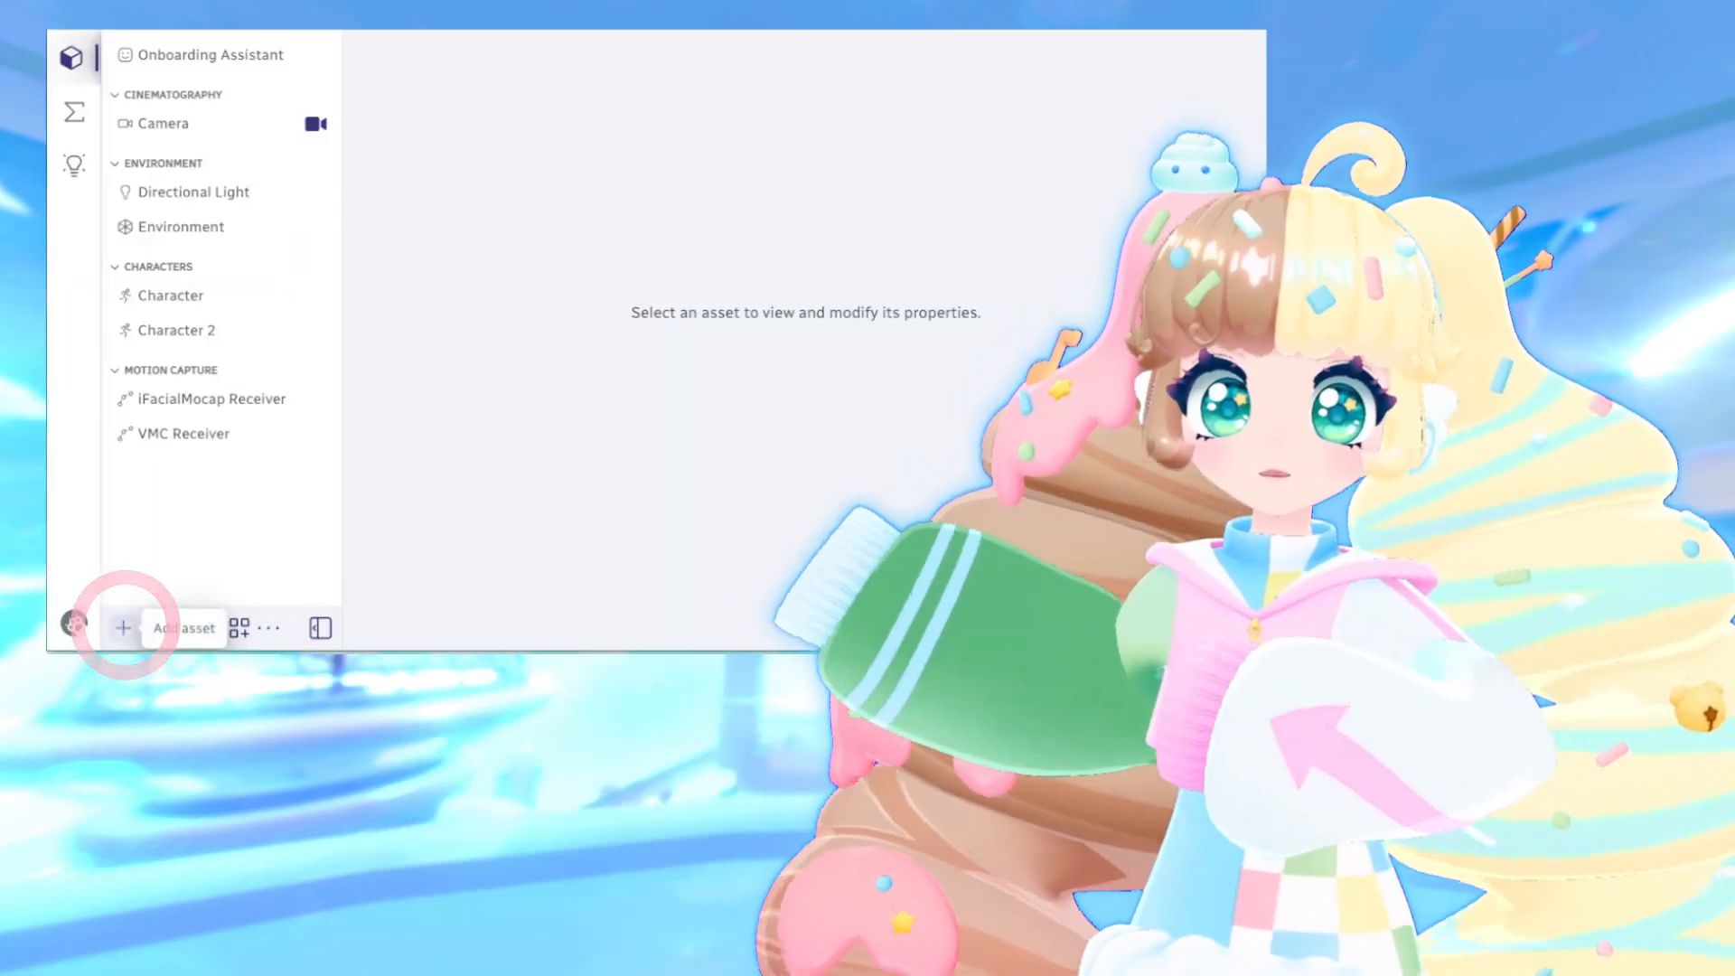
Add a new character asset that uses IcebellRig2.vrm as its source
{"action": "left_click", "coordinate": [122, 627]}
{"action": "left_click", "coordinate": [446, 226]}
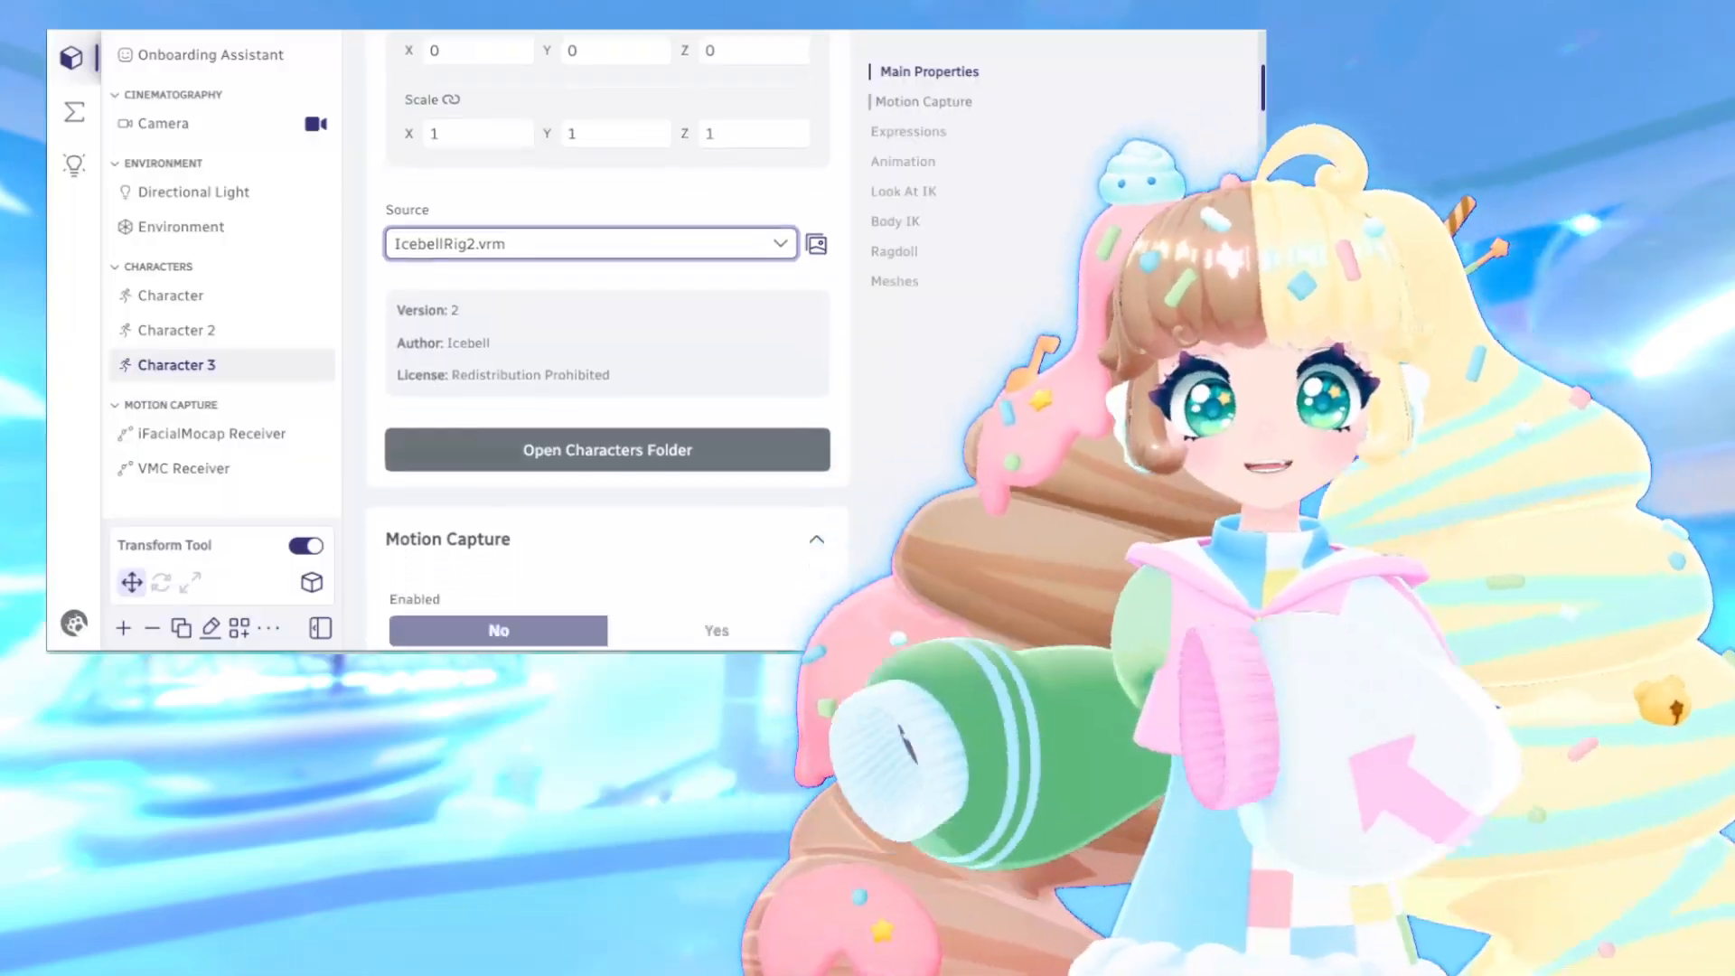
Set up the new character's face tracking with the iFacialMocap (iPhone / iPad) template and go through its options
{"action": "scroll", "coordinate": [607, 361], "scroll_direction": "down", "scroll_amount": 3}
{"action": "left_click", "coordinate": [607, 374]}
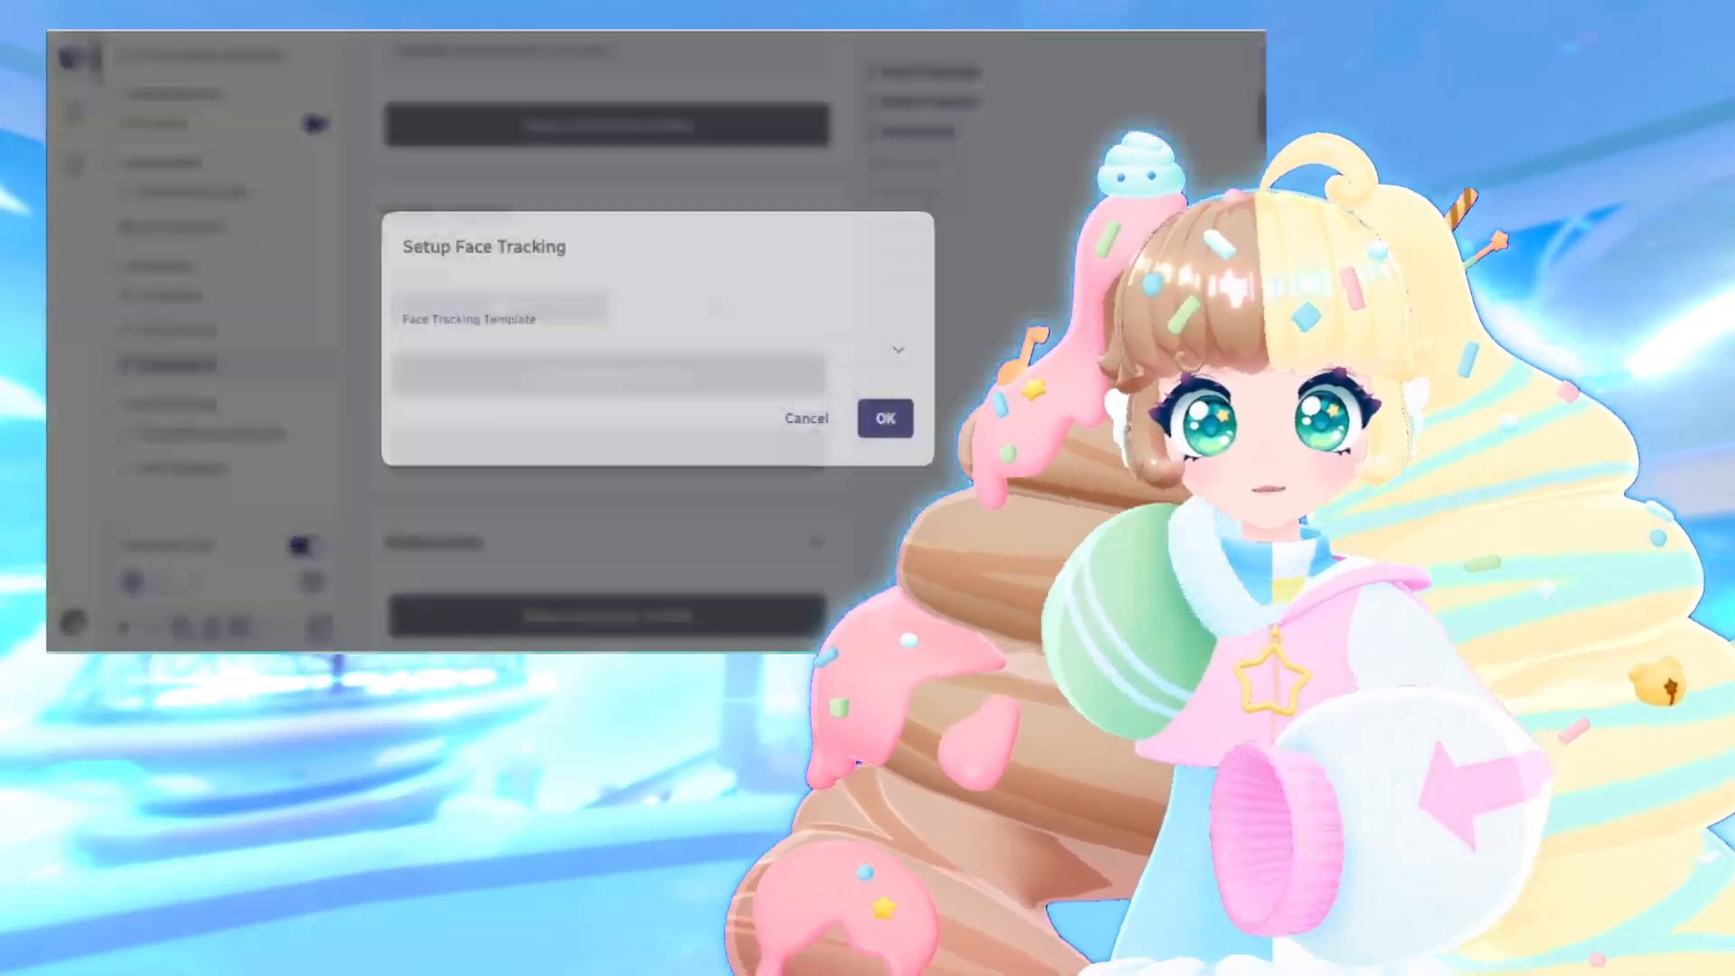
{"action": "left_click", "coordinate": [658, 351]}
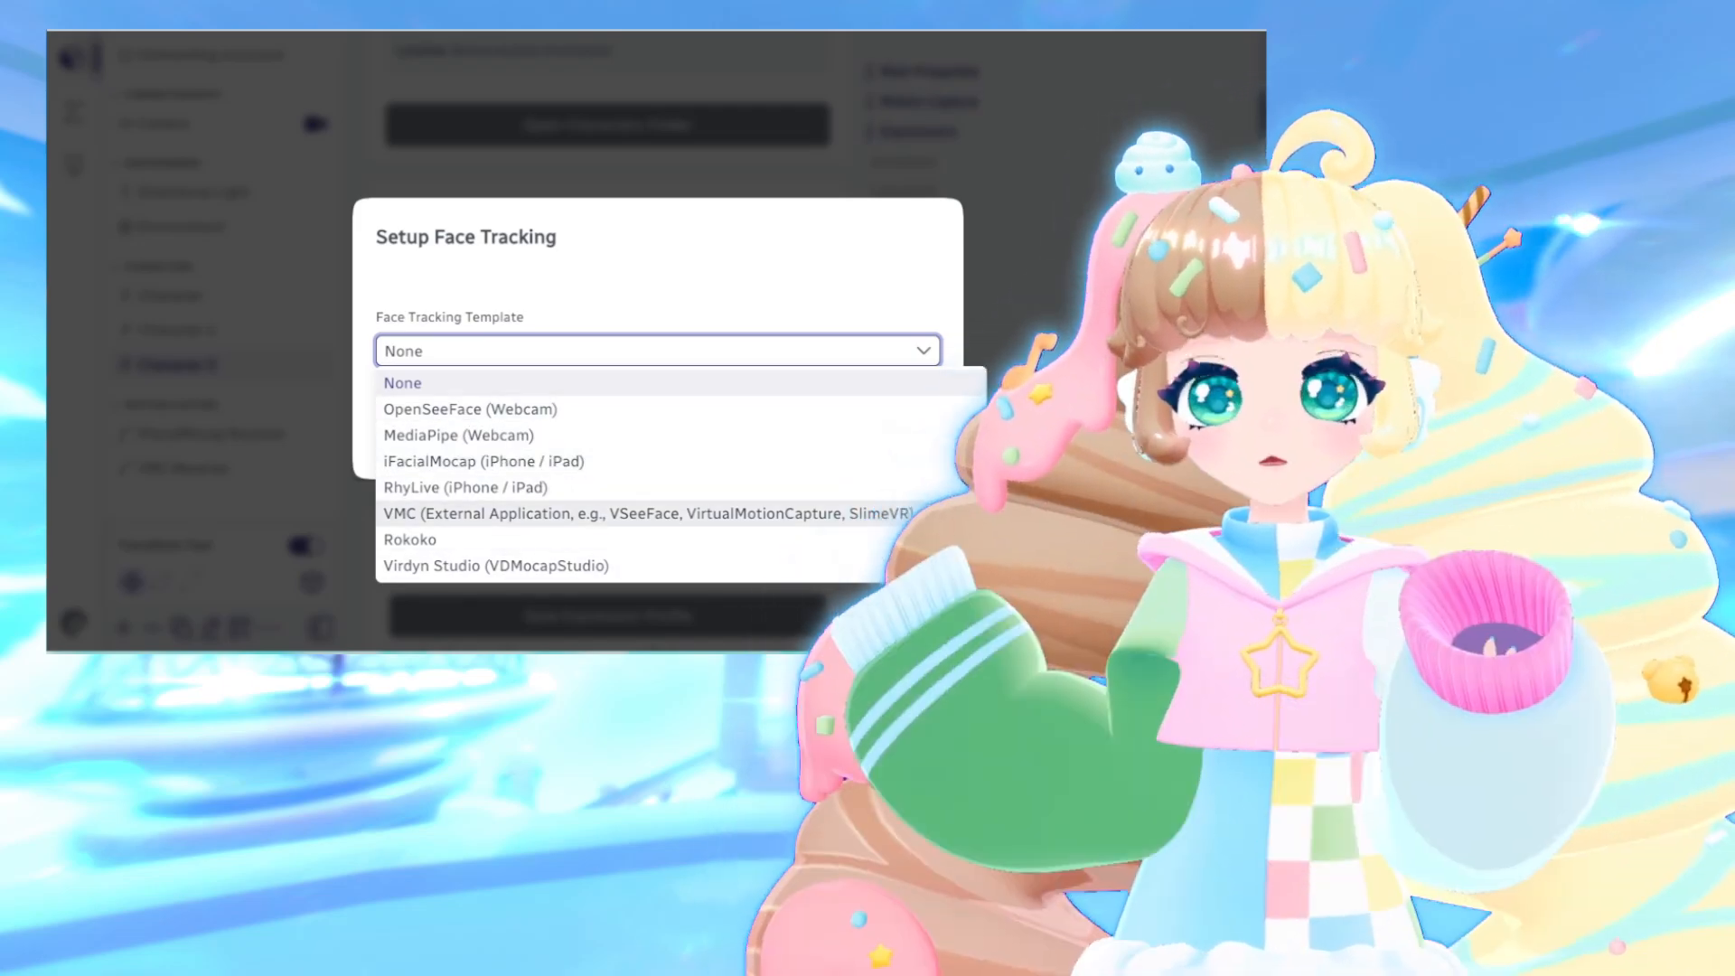
{"action": "left_click", "coordinate": [483, 461]}
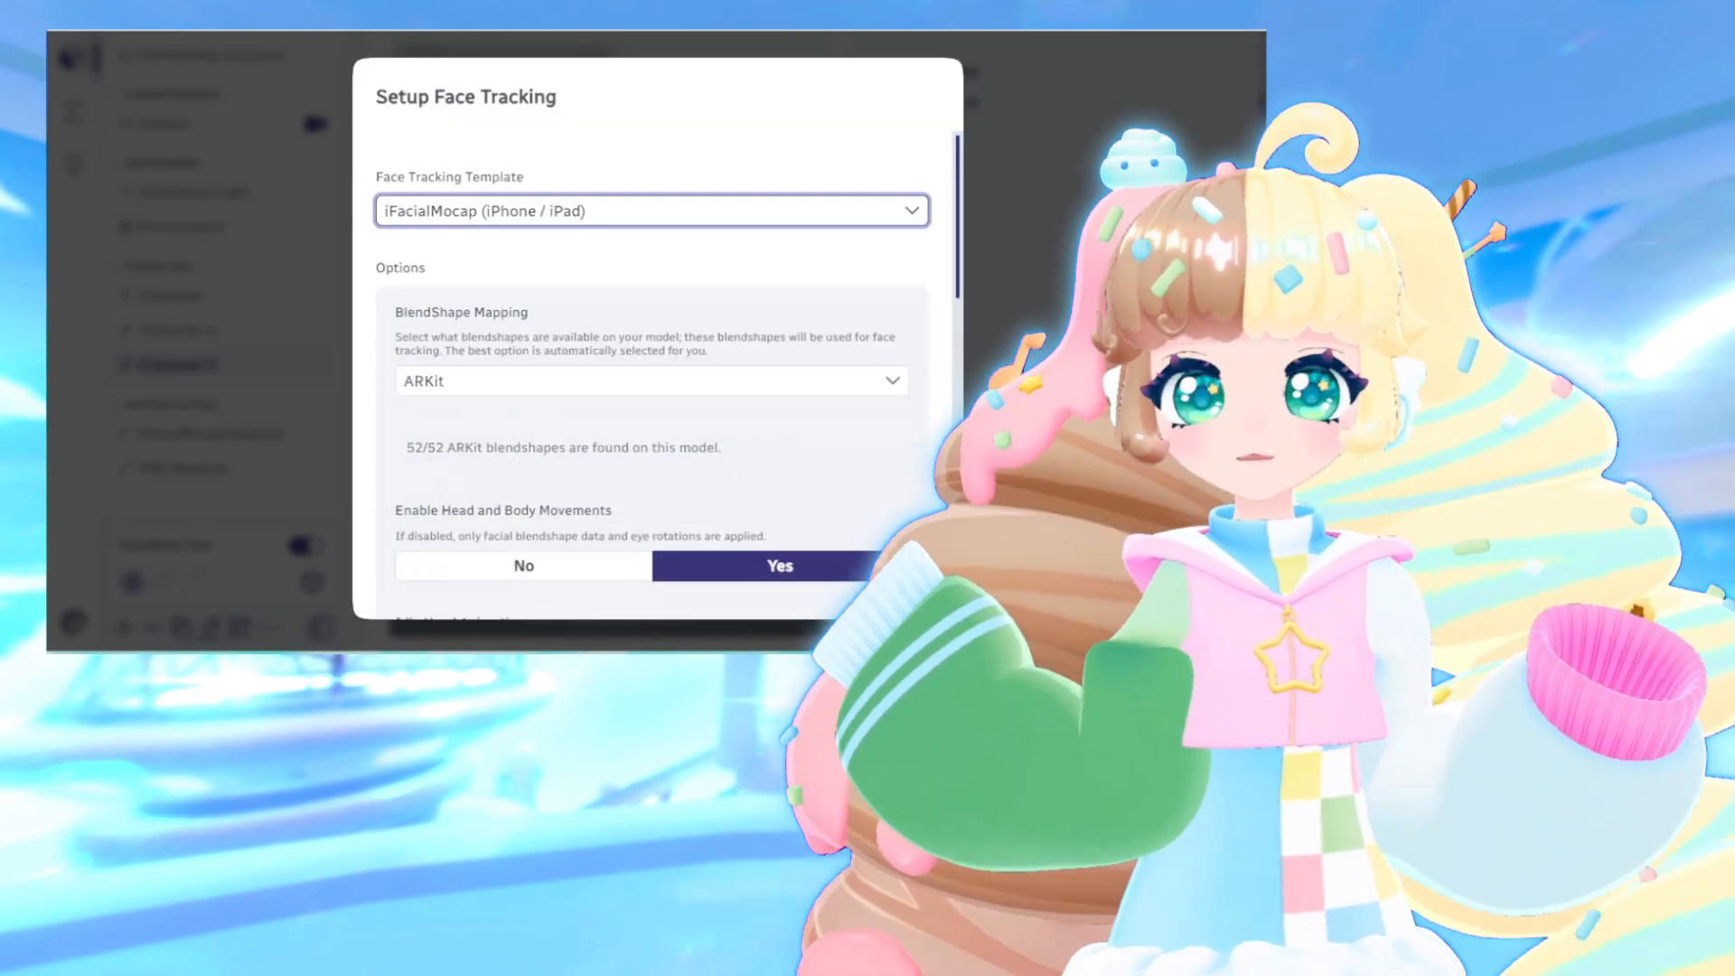
{"action": "scroll", "coordinate": [651, 362], "scroll_direction": "down", "scroll_amount": 6}
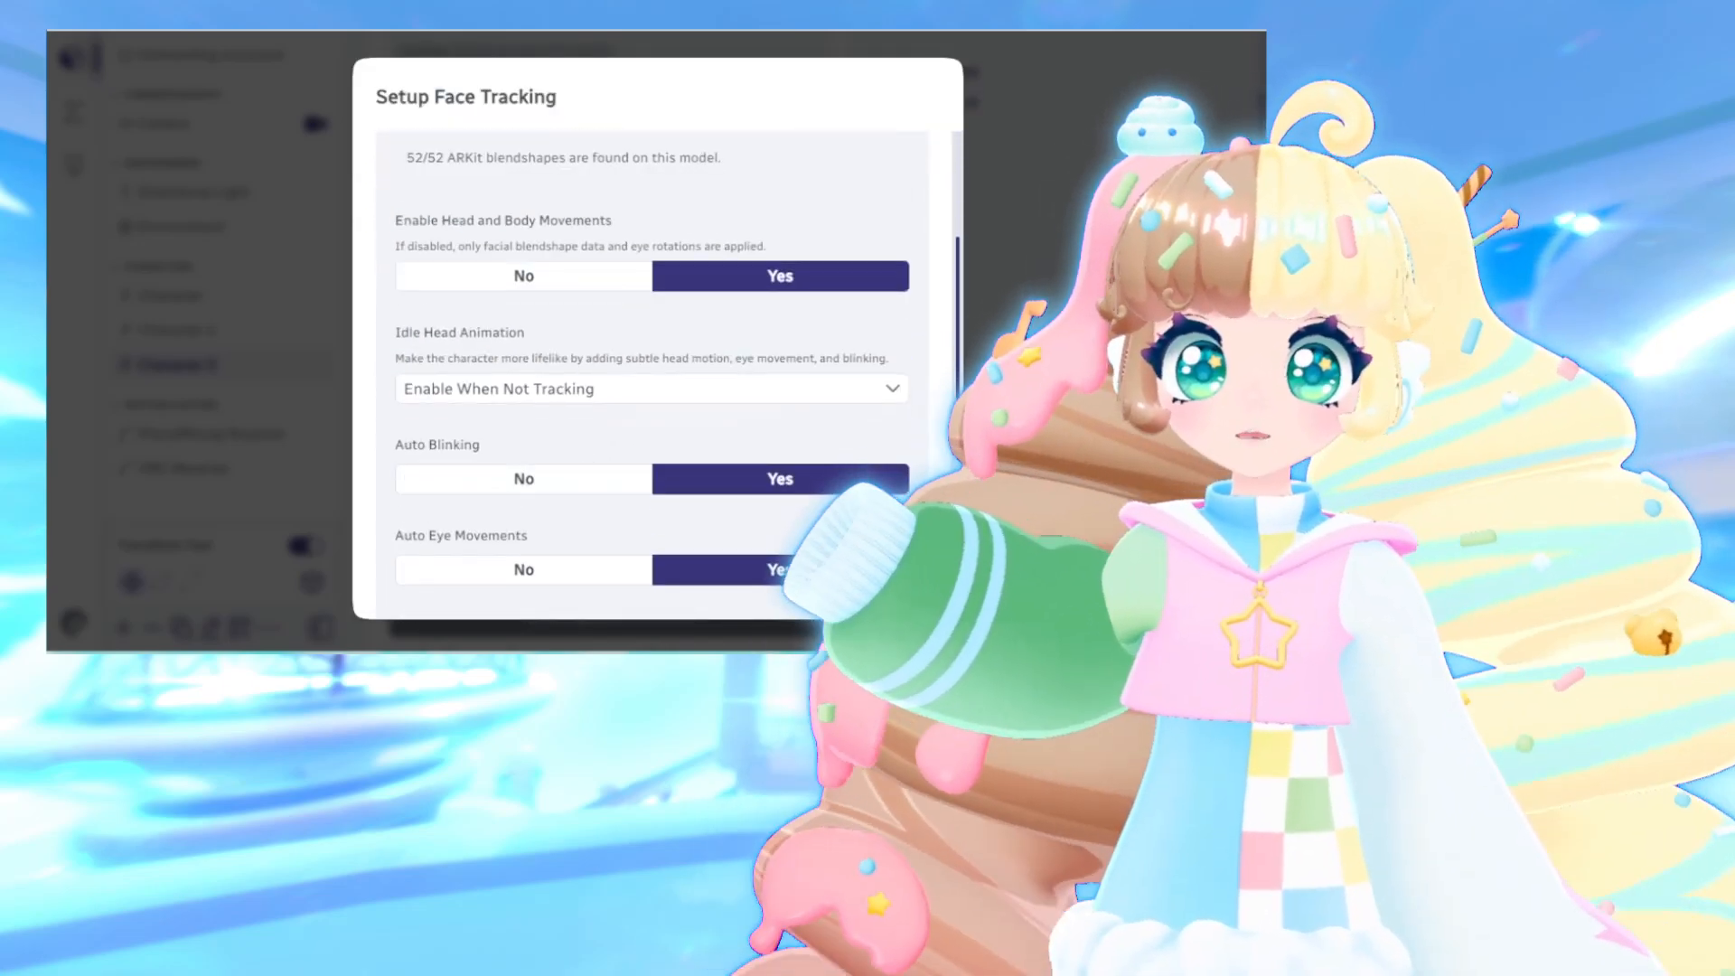
{"action": "scroll", "coordinate": [651, 362], "scroll_direction": "down", "scroll_amount": 5}
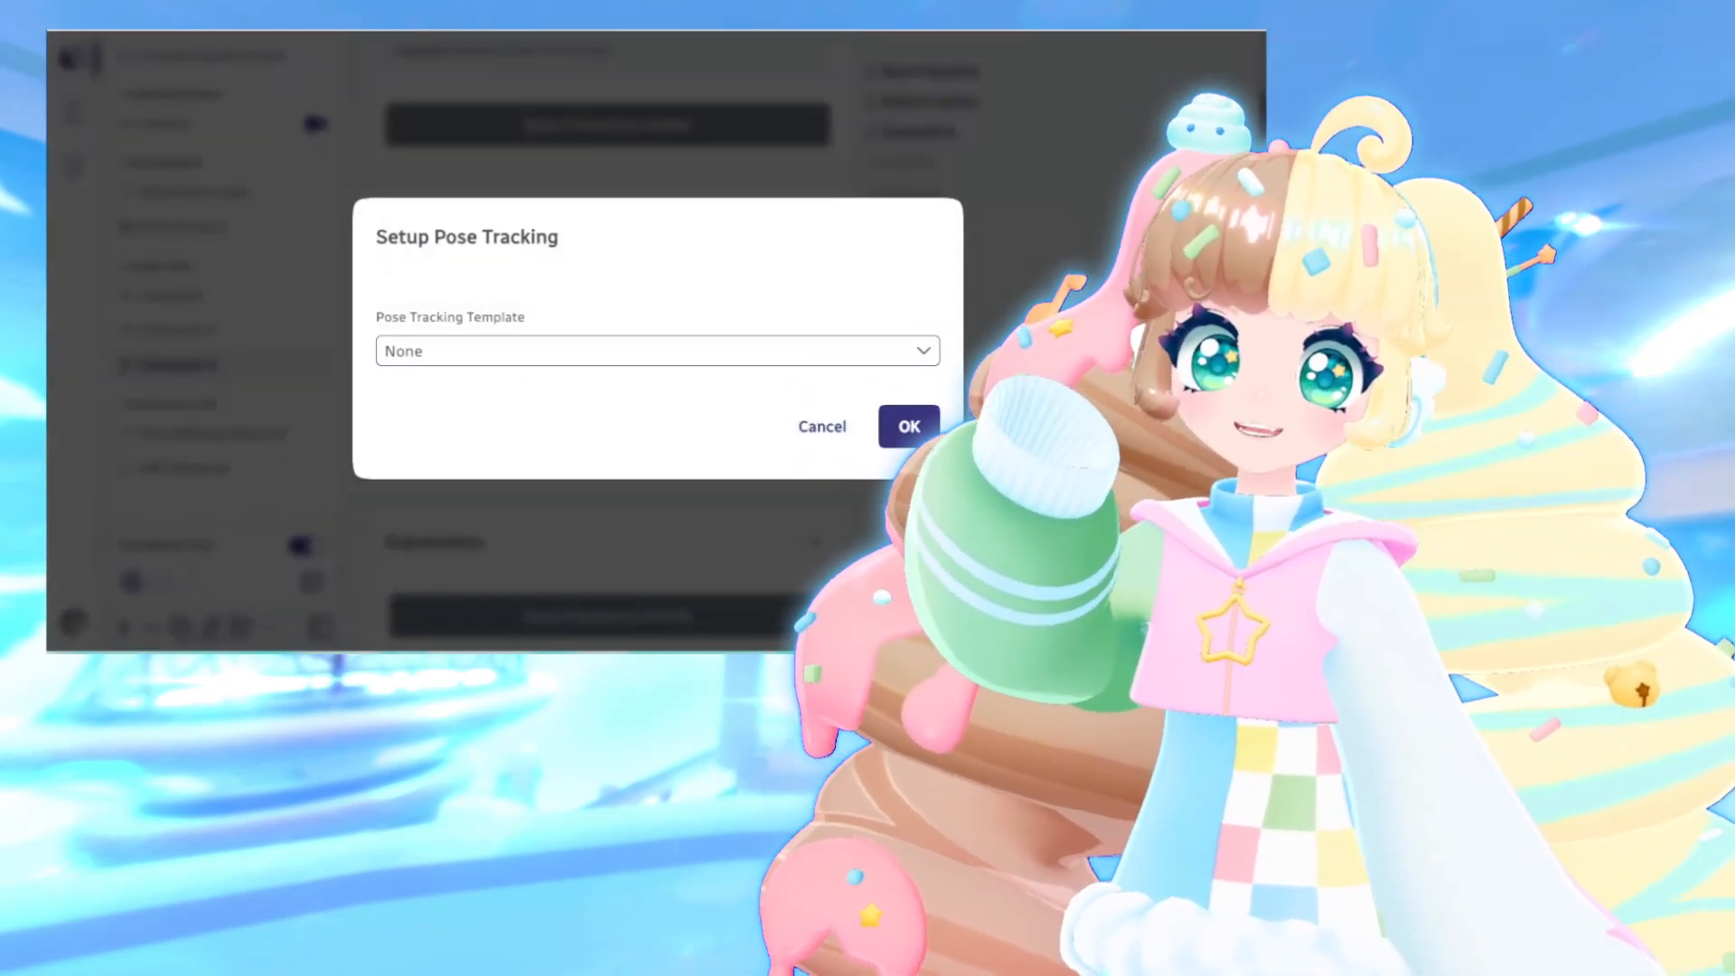
Examine the pose tracking templates offered for the character
{"action": "left_click", "coordinate": [658, 351]}
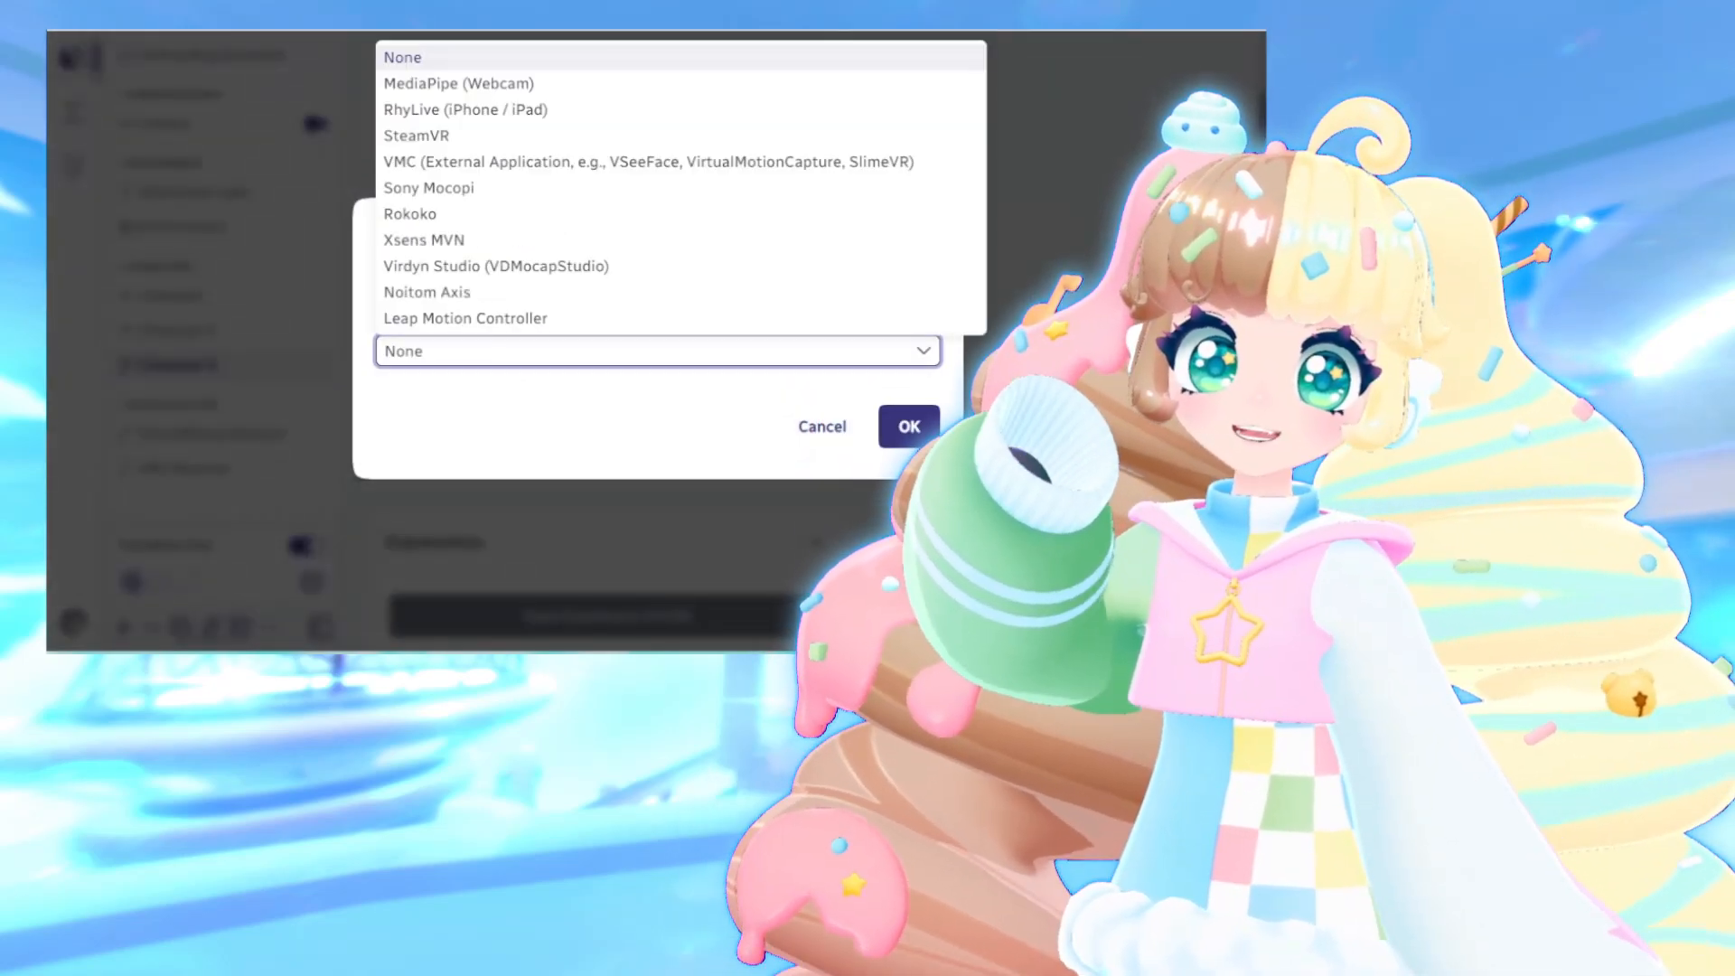
{"action": "key", "text": "Escape"}
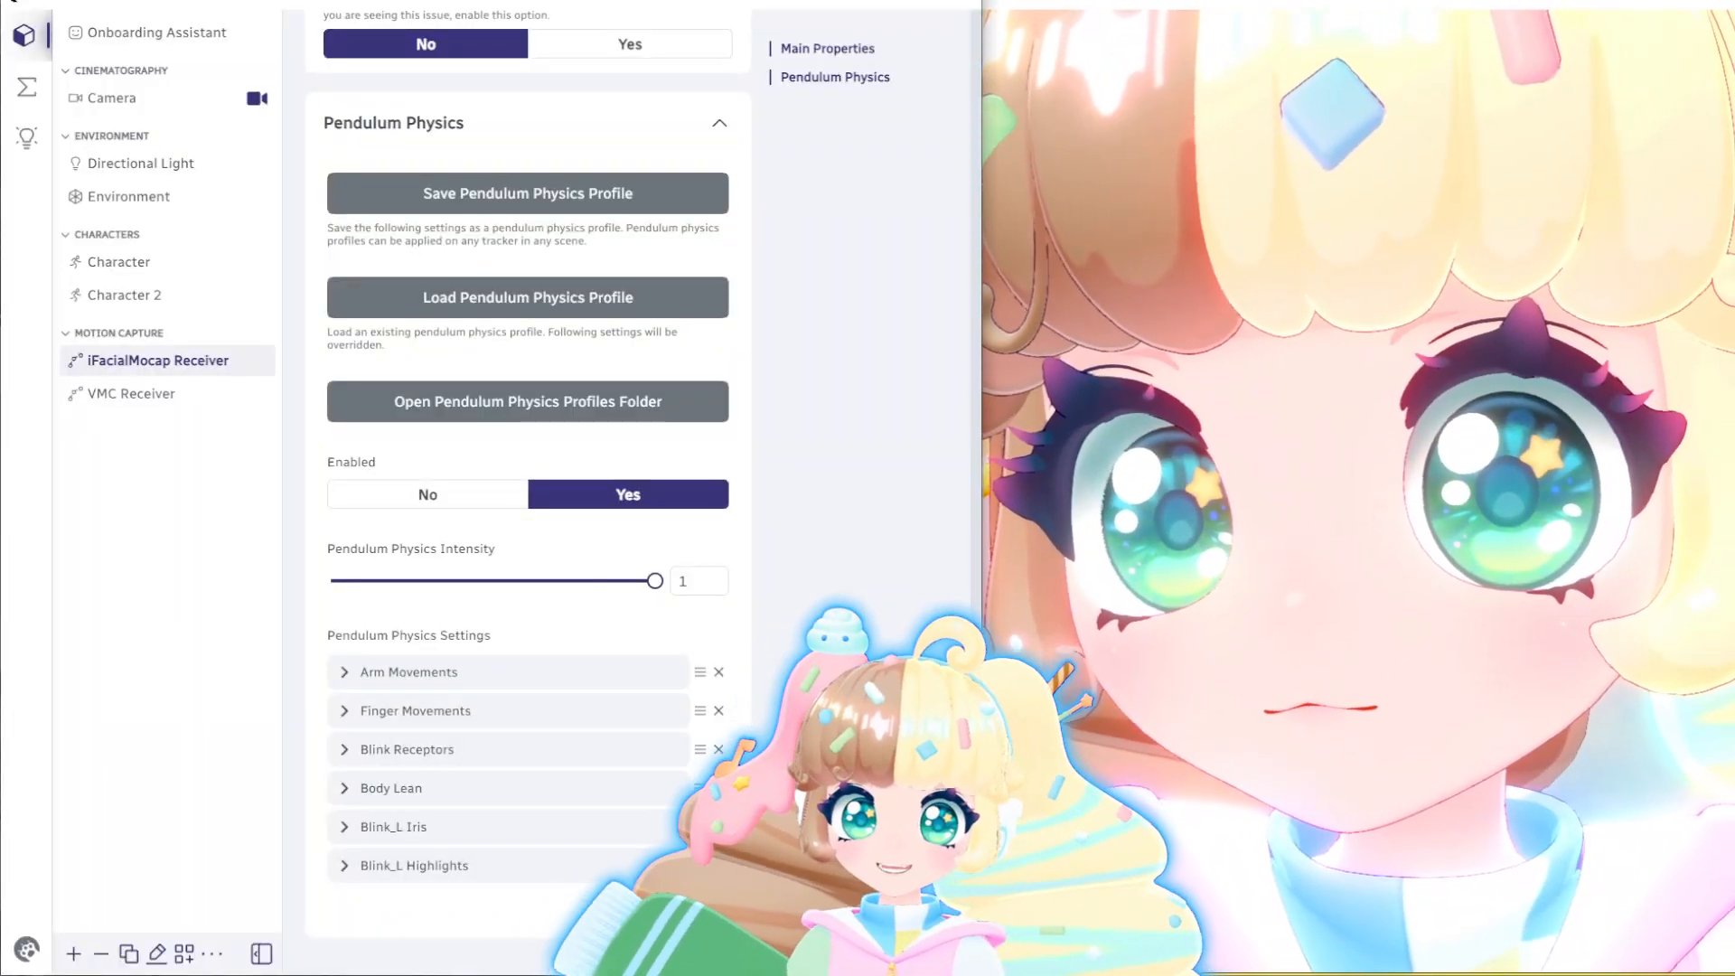
Duplicate the Blink_L Iris and Blink_L Highlights entries in the iFacialMocap Receiver's pendulum physics settings
{"action": "left_click_drag", "start_coordinate": [701, 827], "coordinate": [701, 868]}
{"action": "left_click", "coordinate": [710, 943]}
{"action": "scroll", "coordinate": [696, 868], "scroll_direction": "down", "scroll_amount": 1}
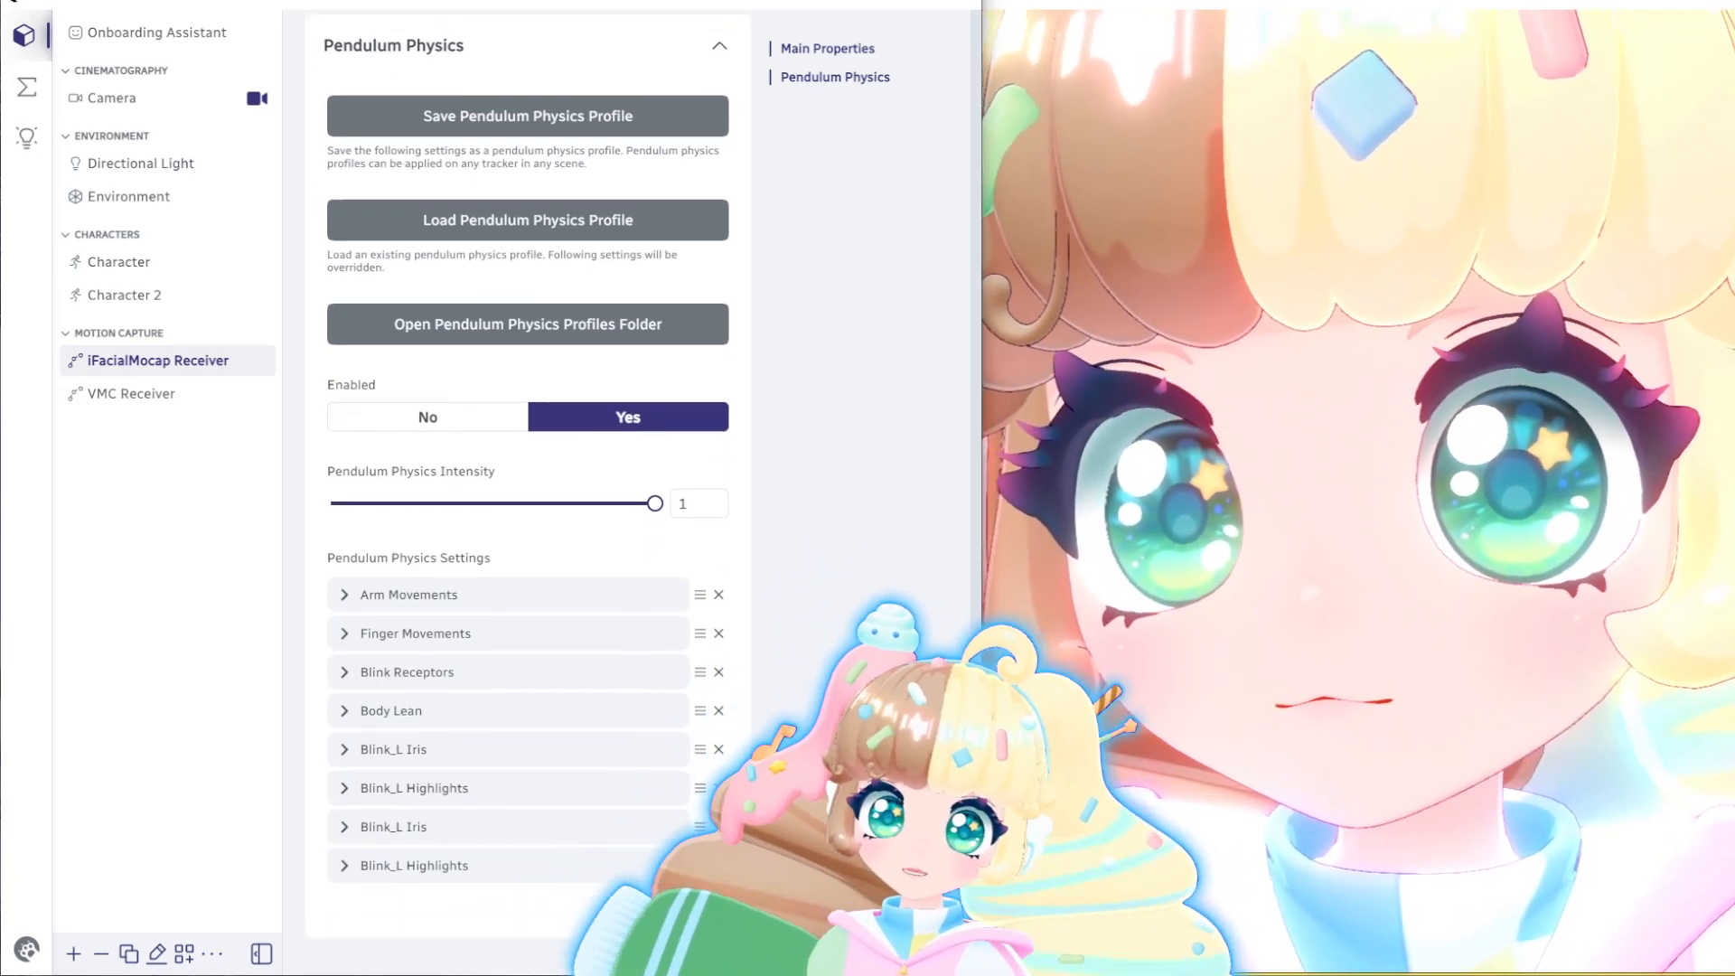
Rename the duplicated Blink_L Iris pendulum physics entry to Blink_R Iris
{"action": "left_click", "coordinate": [342, 827]}
{"action": "left_click", "coordinate": [396, 898]}
{"action": "key", "text": "BackSpace"}
{"action": "type", "text": "R Iris"}
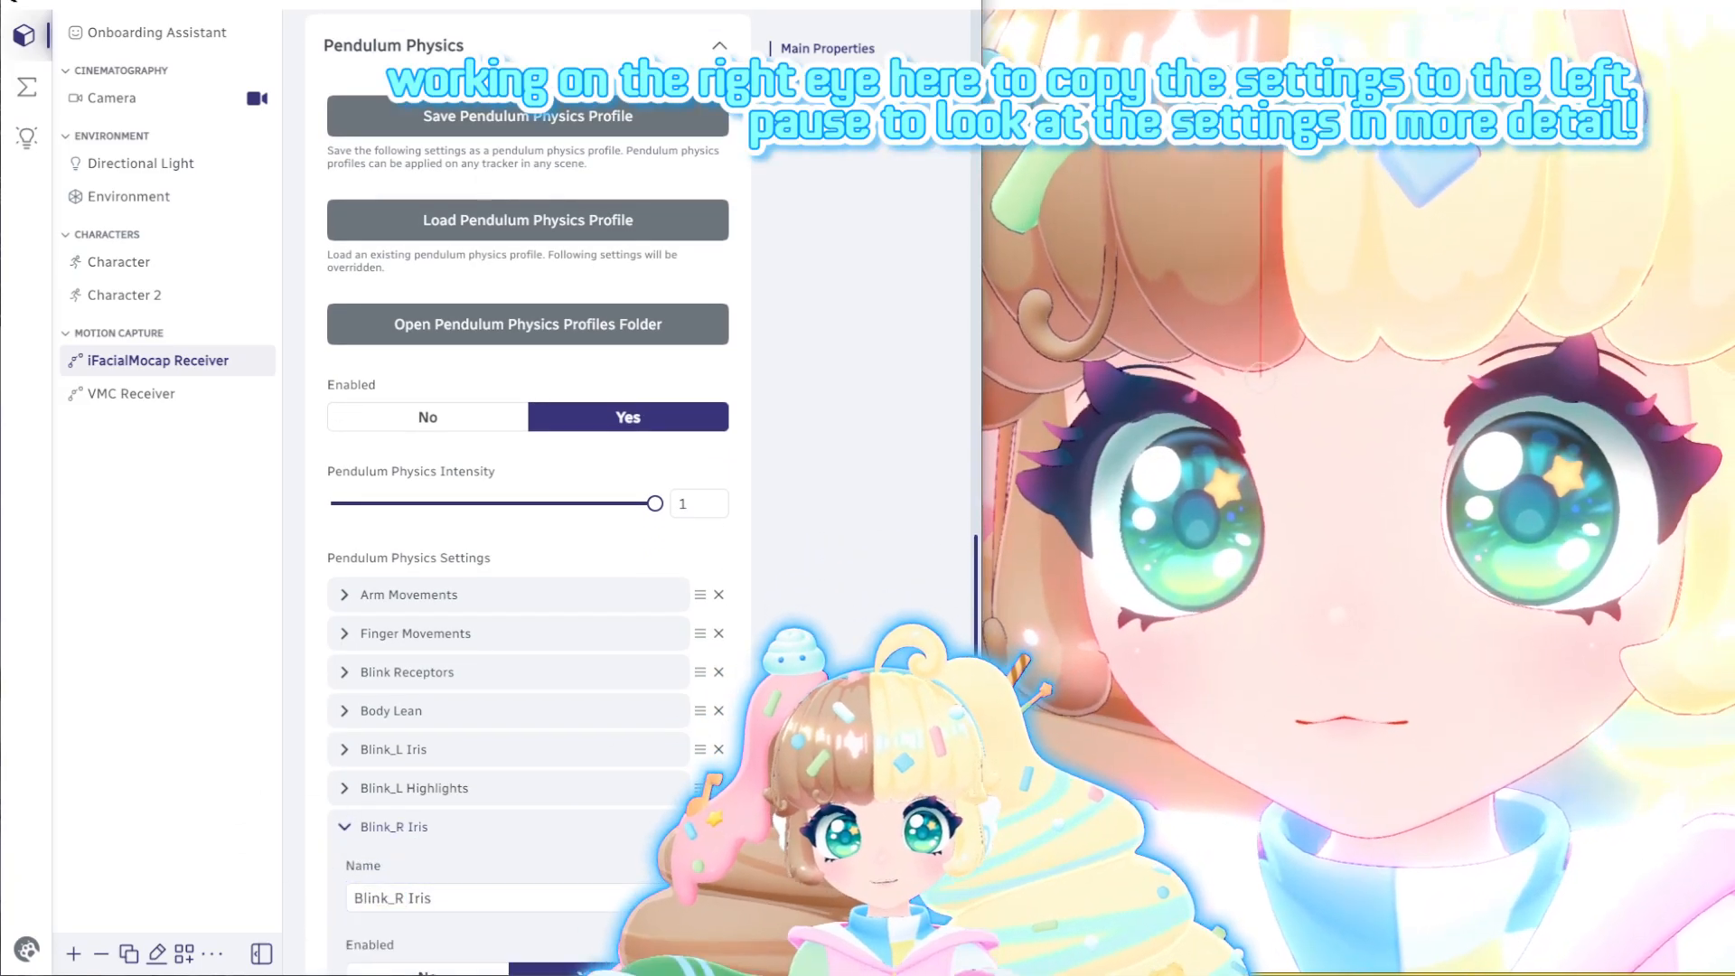
Change the input BlendShape of the Blink_R Iris entry to eyeBlinkRight
{"action": "scroll", "coordinate": [394, 533], "scroll_direction": "down", "scroll_amount": 4}
{"action": "scroll", "coordinate": [488, 735], "scroll_direction": "down", "scroll_amount": 2}
{"action": "left_click", "coordinate": [363, 608]}
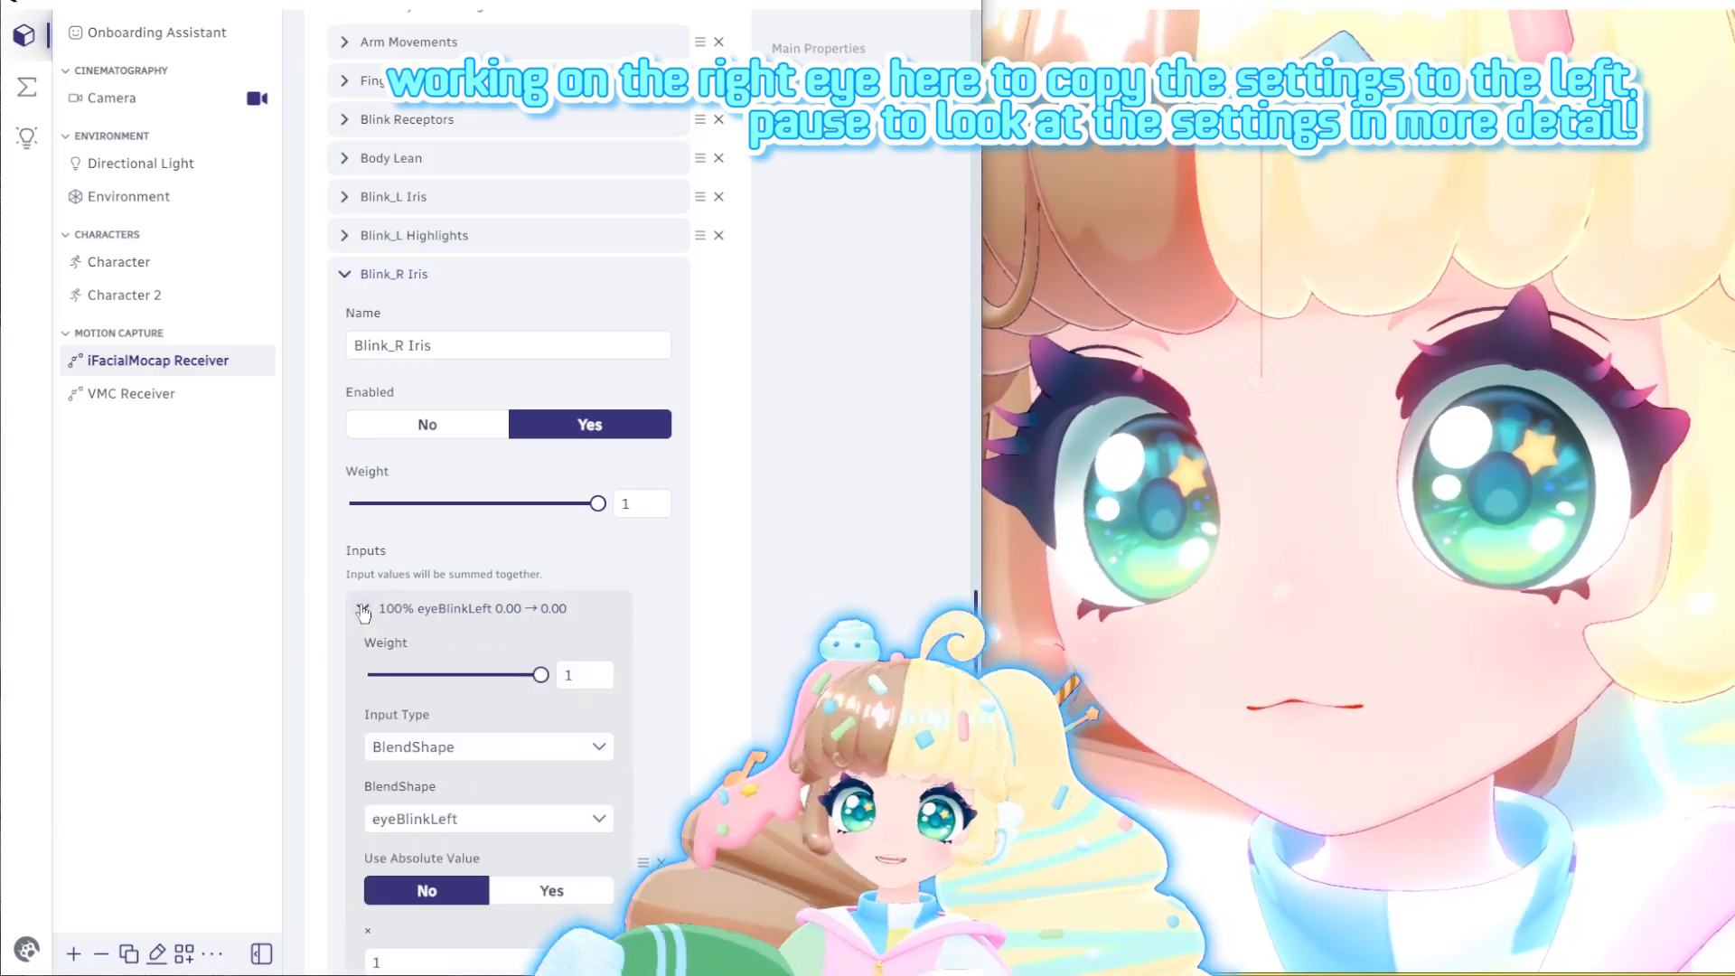
{"action": "scroll", "coordinate": [476, 649], "scroll_direction": "down", "scroll_amount": 2}
{"action": "left_click", "coordinate": [476, 642]}
{"action": "left_click", "coordinate": [429, 206]}
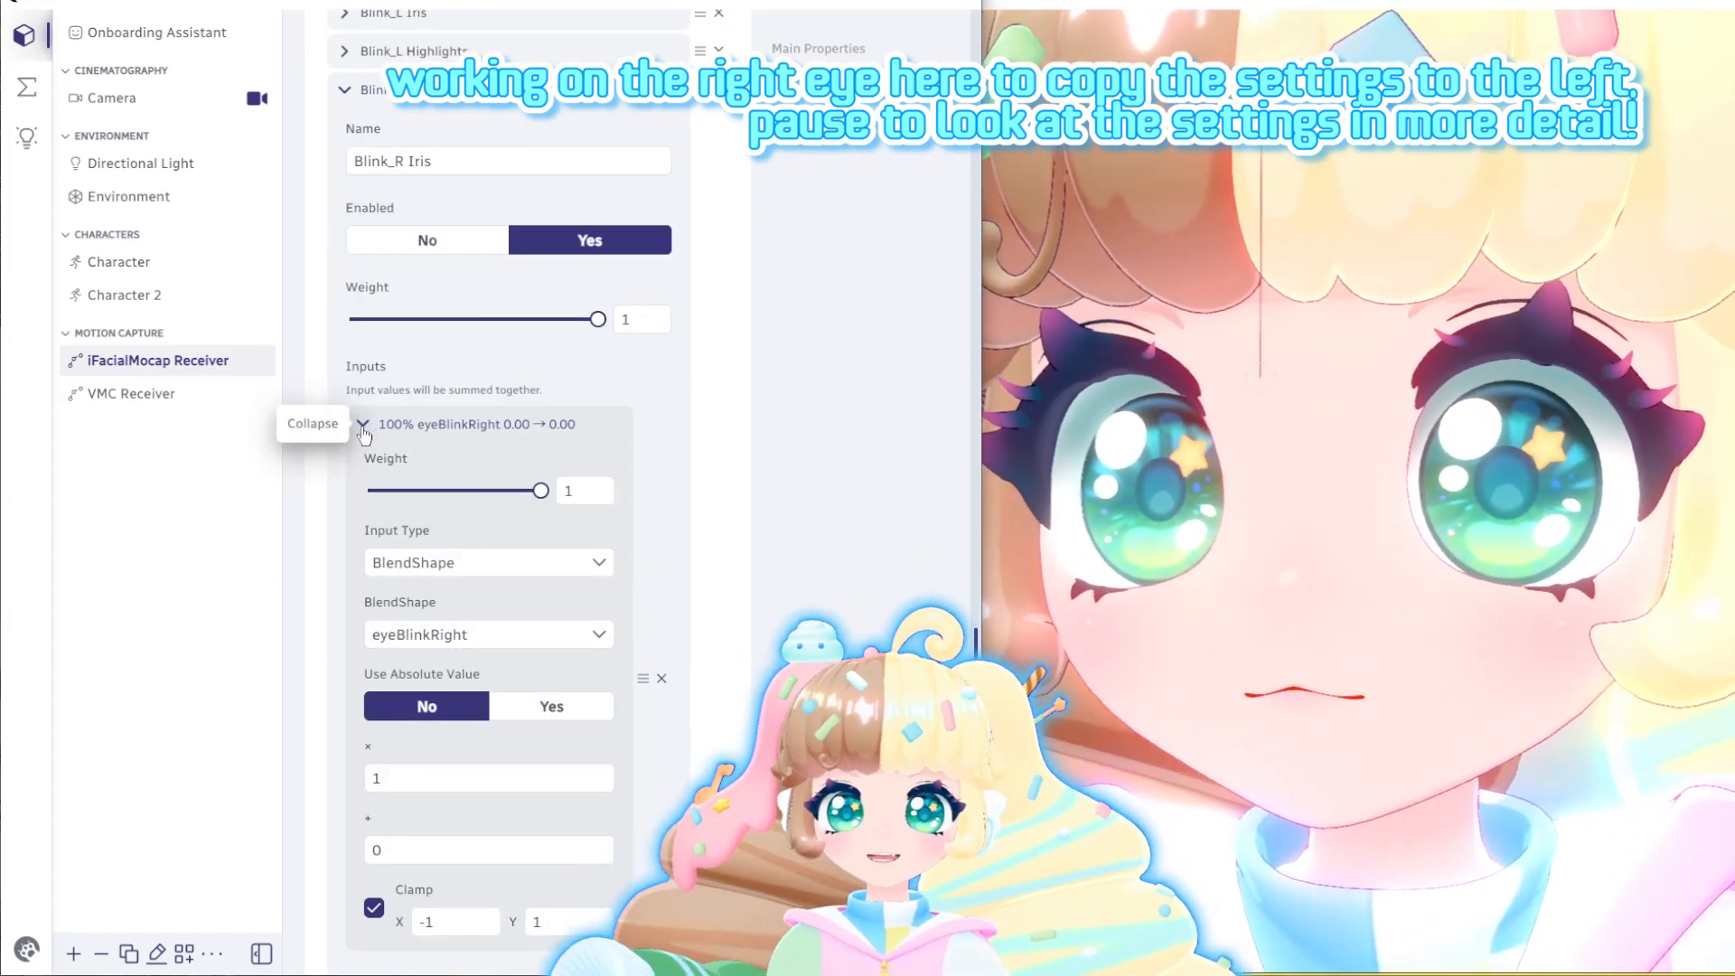
{"action": "left_click", "coordinate": [363, 424]}
Replace the IrisWidthOut.L affected BlendShape in Blink_R Iris with IrisWidthOut.R
{"action": "scroll", "coordinate": [380, 687], "scroll_direction": "down", "scroll_amount": 5}
{"action": "left_click", "coordinate": [362, 659]}
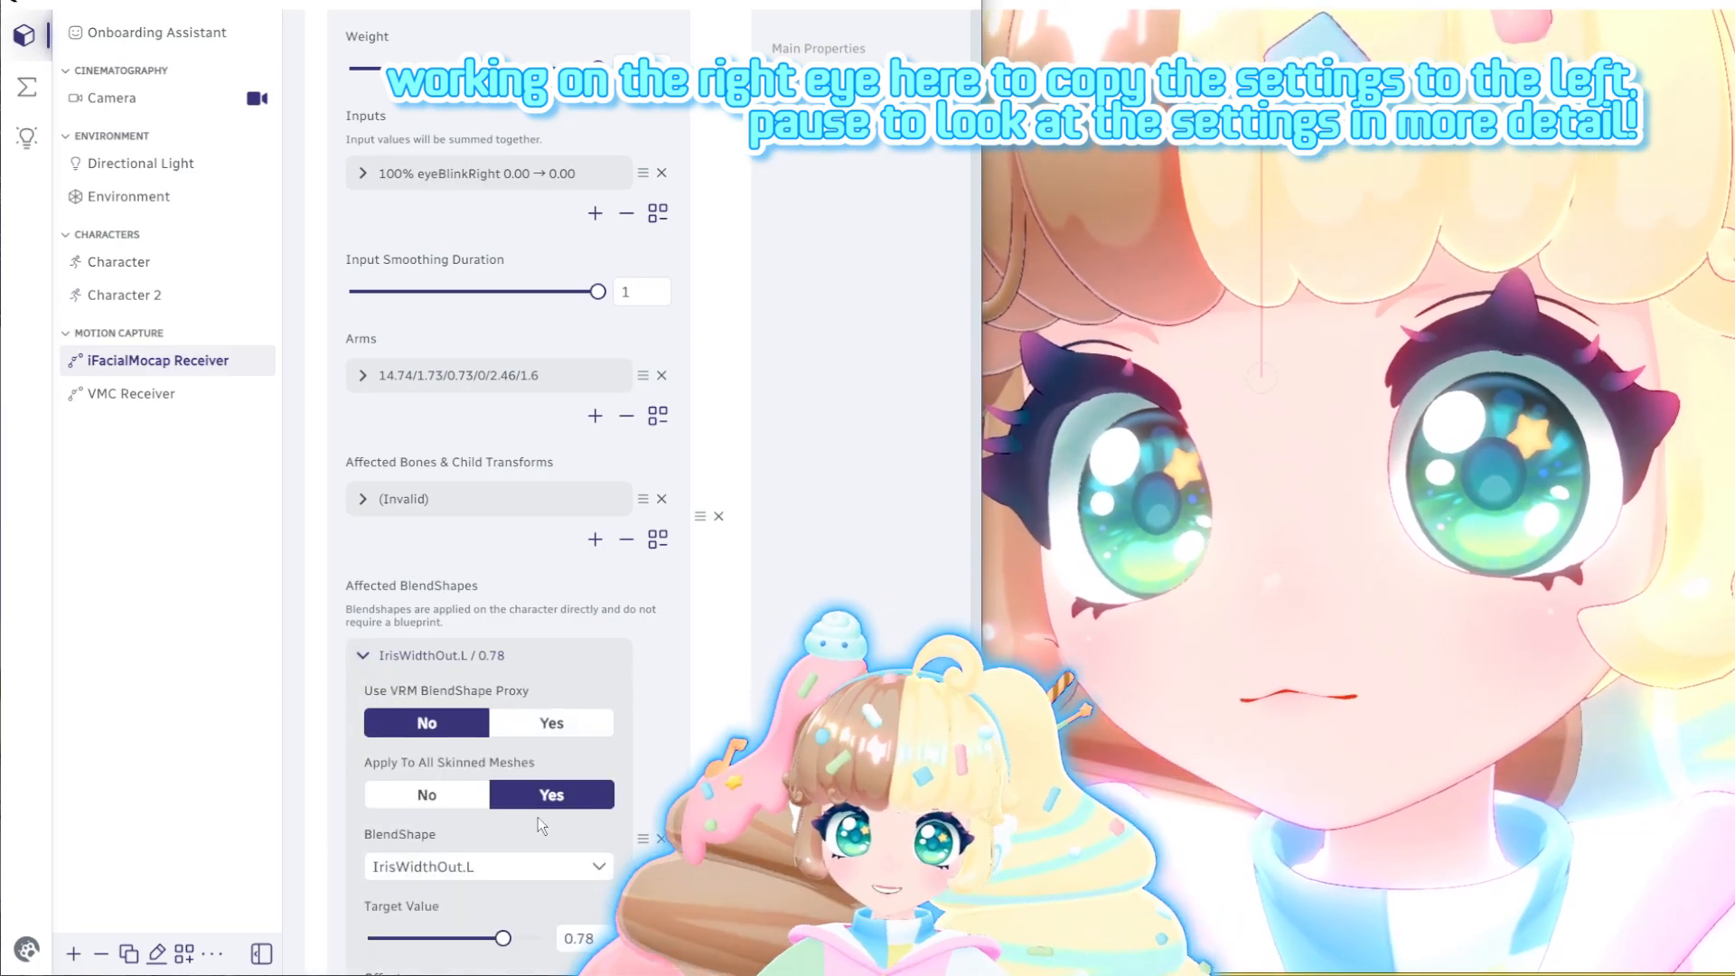
{"action": "scroll", "coordinate": [491, 685], "scroll_direction": "down", "scroll_amount": 2}
{"action": "left_click", "coordinate": [491, 685]}
{"action": "scroll", "coordinate": [513, 554], "scroll_direction": "down", "scroll_amount": 2}
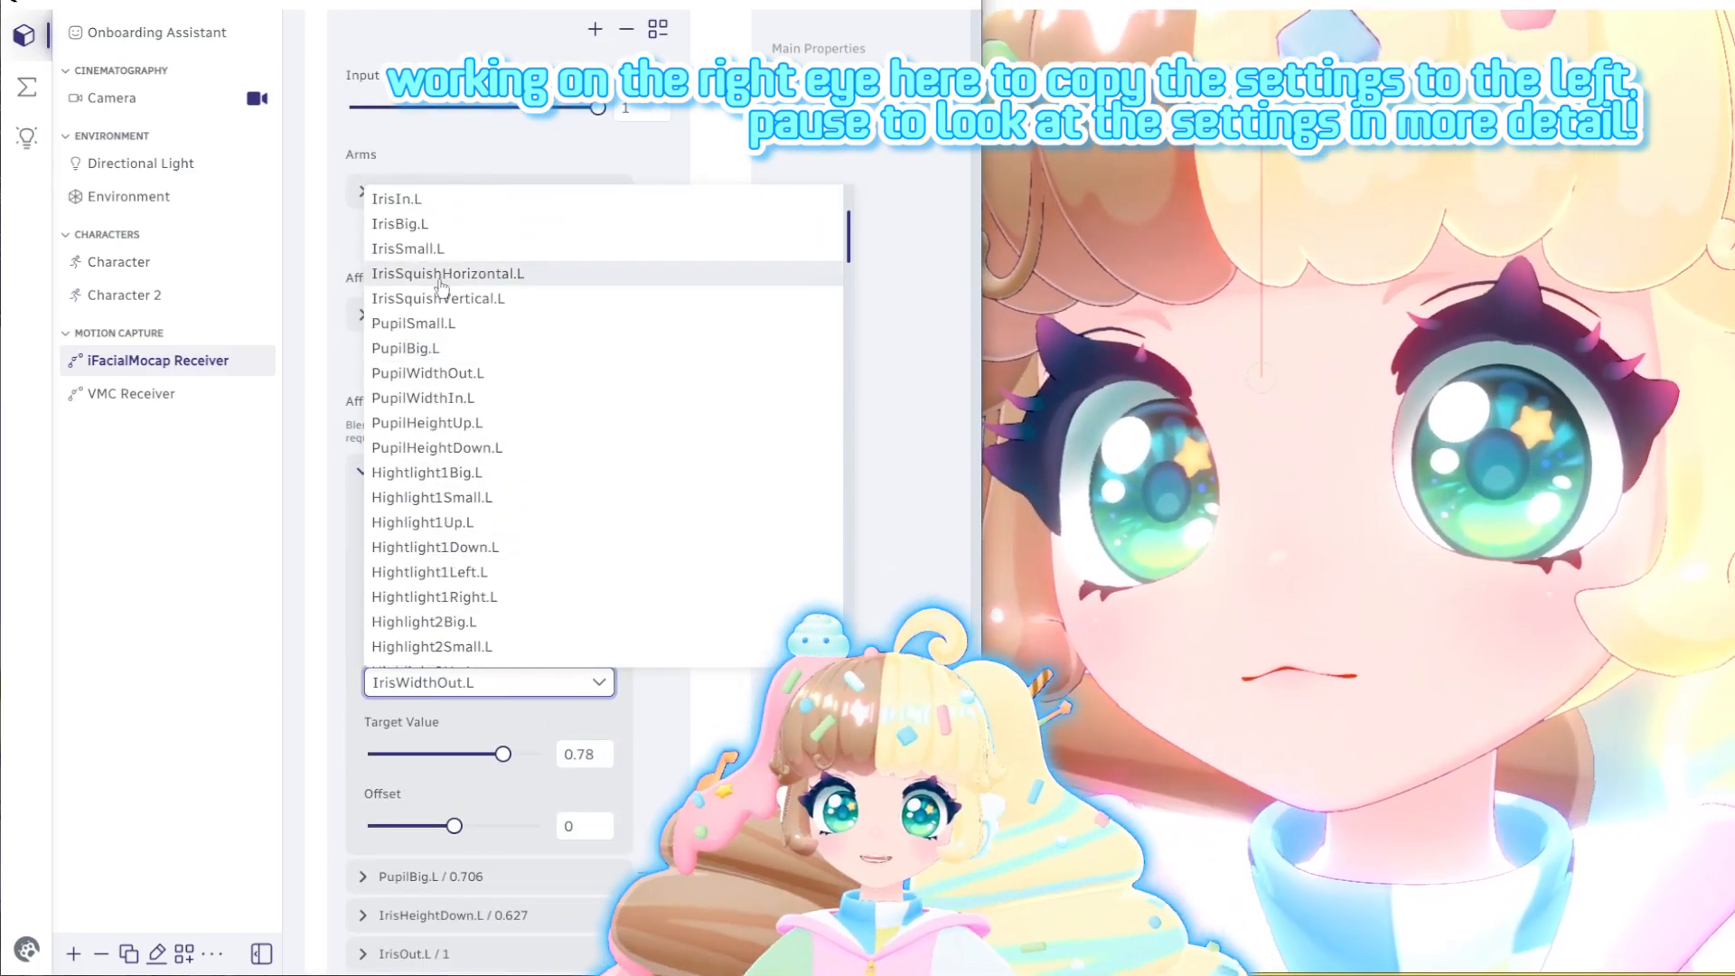
{"action": "scroll", "coordinate": [529, 389], "scroll_direction": "up", "scroll_amount": 2}
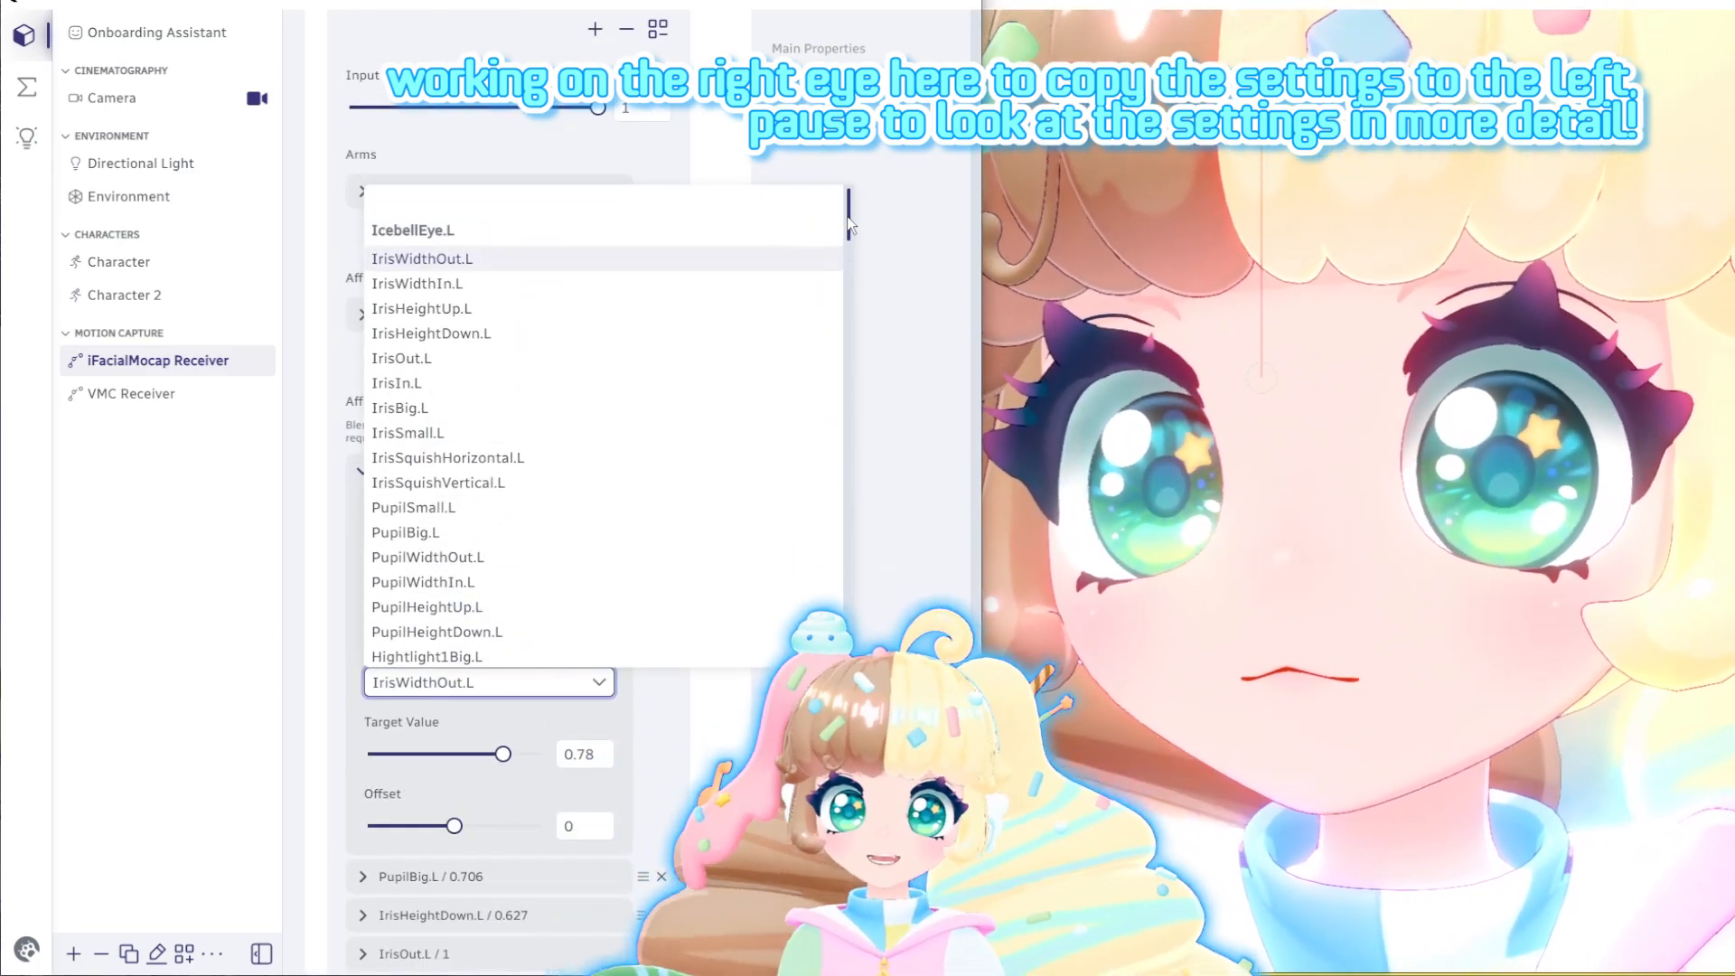
{"action": "left_click_drag", "start_coordinate": [849, 220], "coordinate": [837, 340]}
{"action": "scroll", "coordinate": [546, 253], "scroll_direction": "down", "scroll_amount": 3}
{"action": "left_click", "coordinate": [479, 264]}
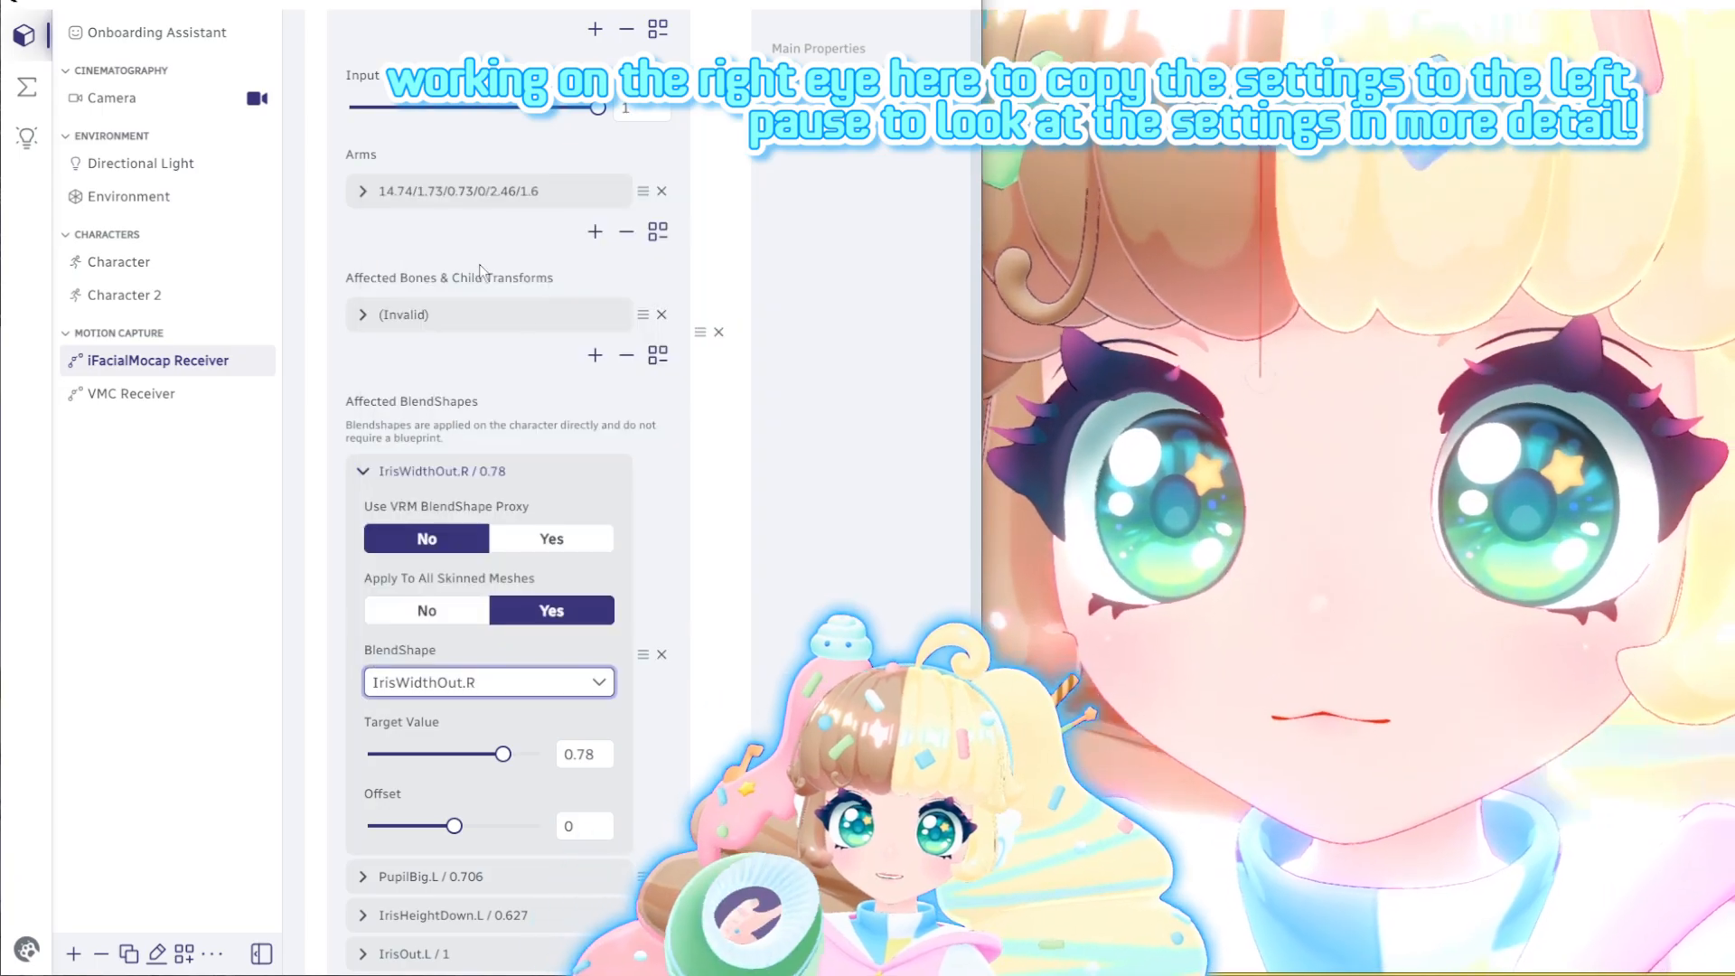
{"action": "left_click", "coordinate": [768, 690]}
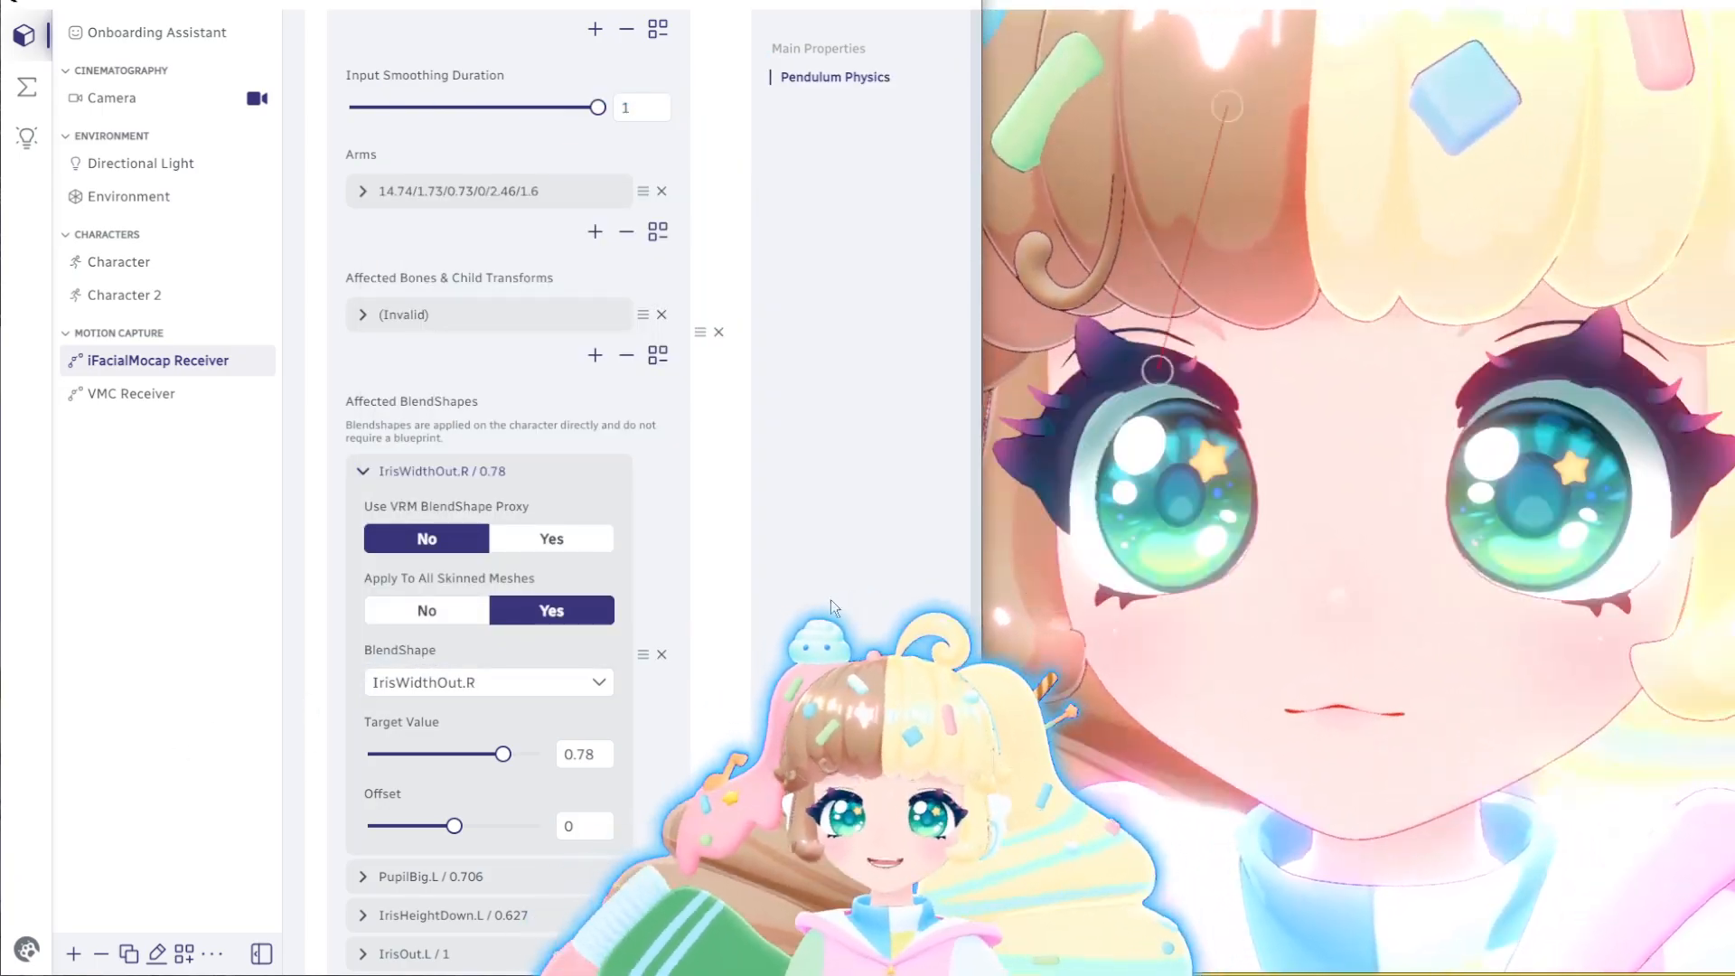
{"action": "left_click", "coordinate": [449, 471]}
Replace the PupilBig.L affected BlendShape in Blink_R Iris with PupilBig.R
{"action": "left_click", "coordinate": [424, 689]}
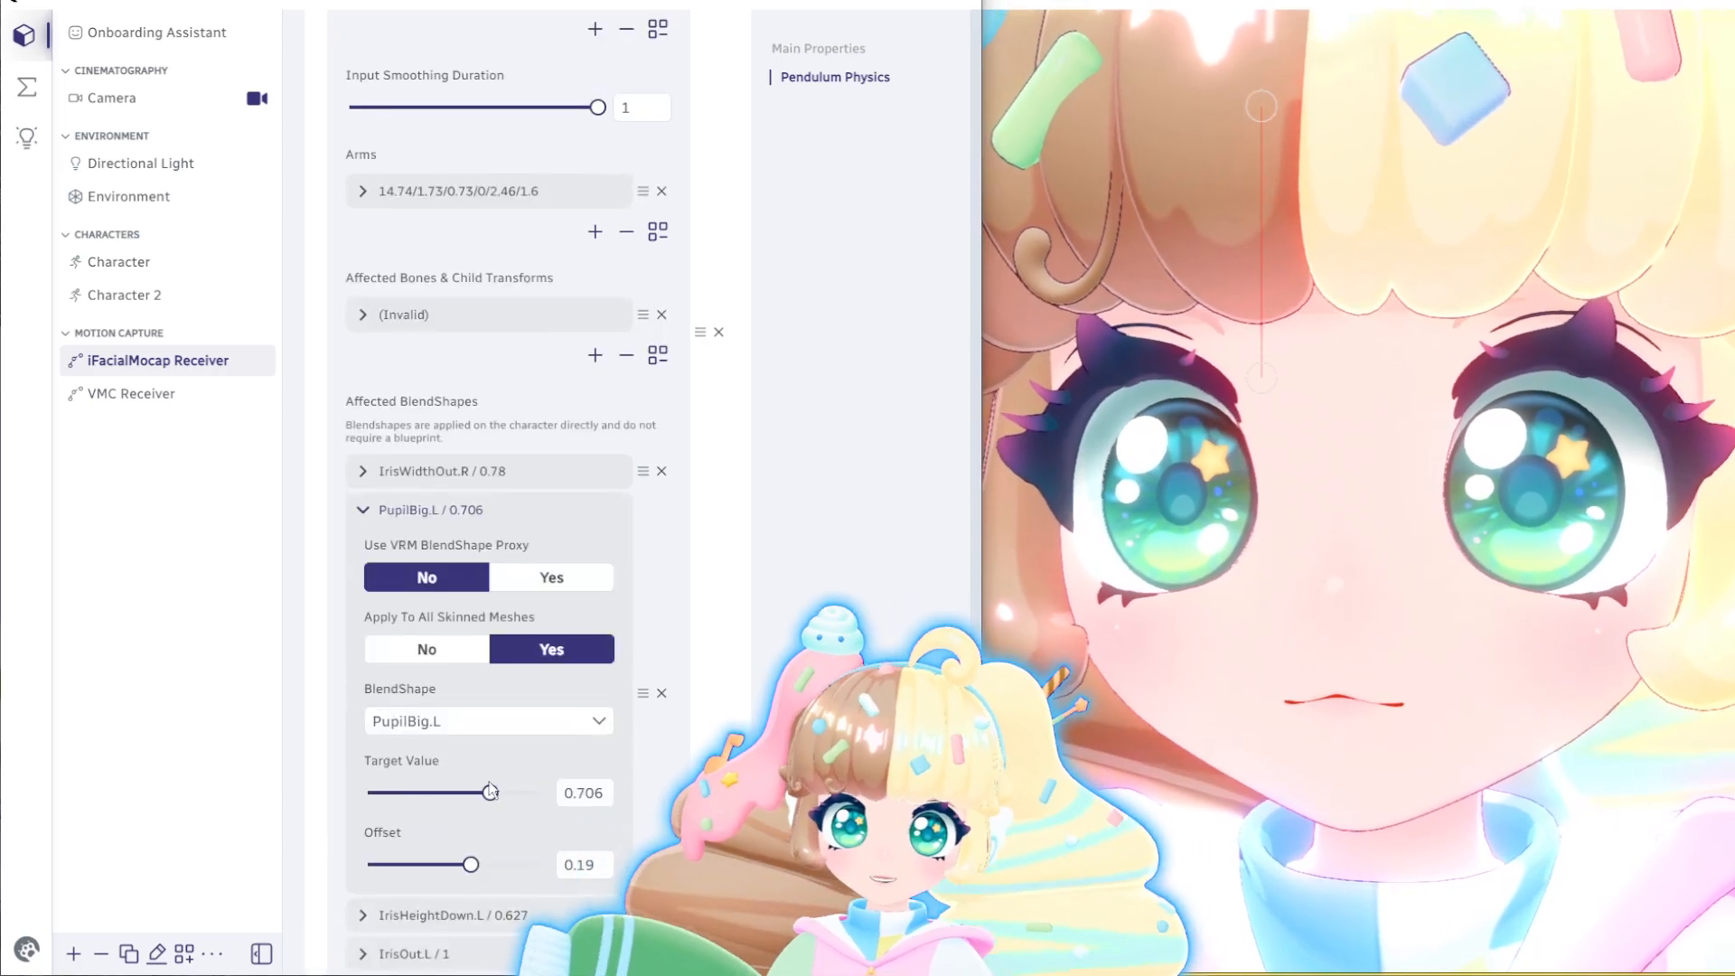
{"action": "left_click", "coordinate": [507, 720]}
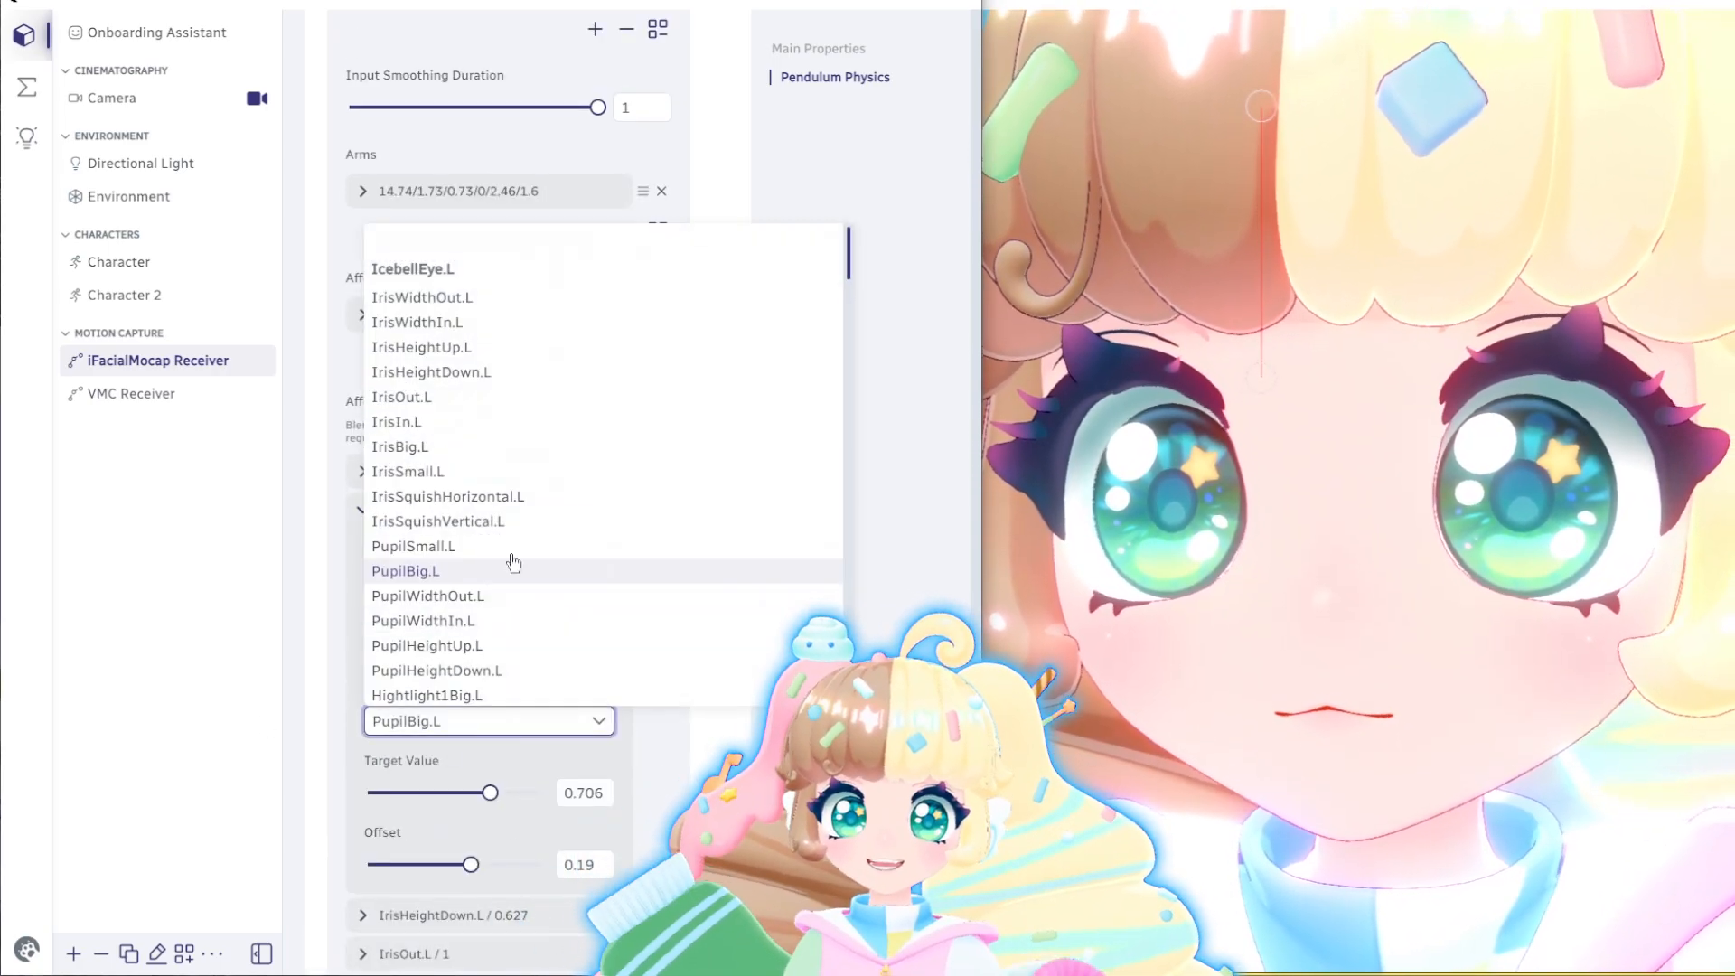
{"action": "scroll", "coordinate": [479, 533], "scroll_direction": "down", "scroll_amount": 5}
{"action": "scroll", "coordinate": [479, 533], "scroll_direction": "down", "scroll_amount": 10}
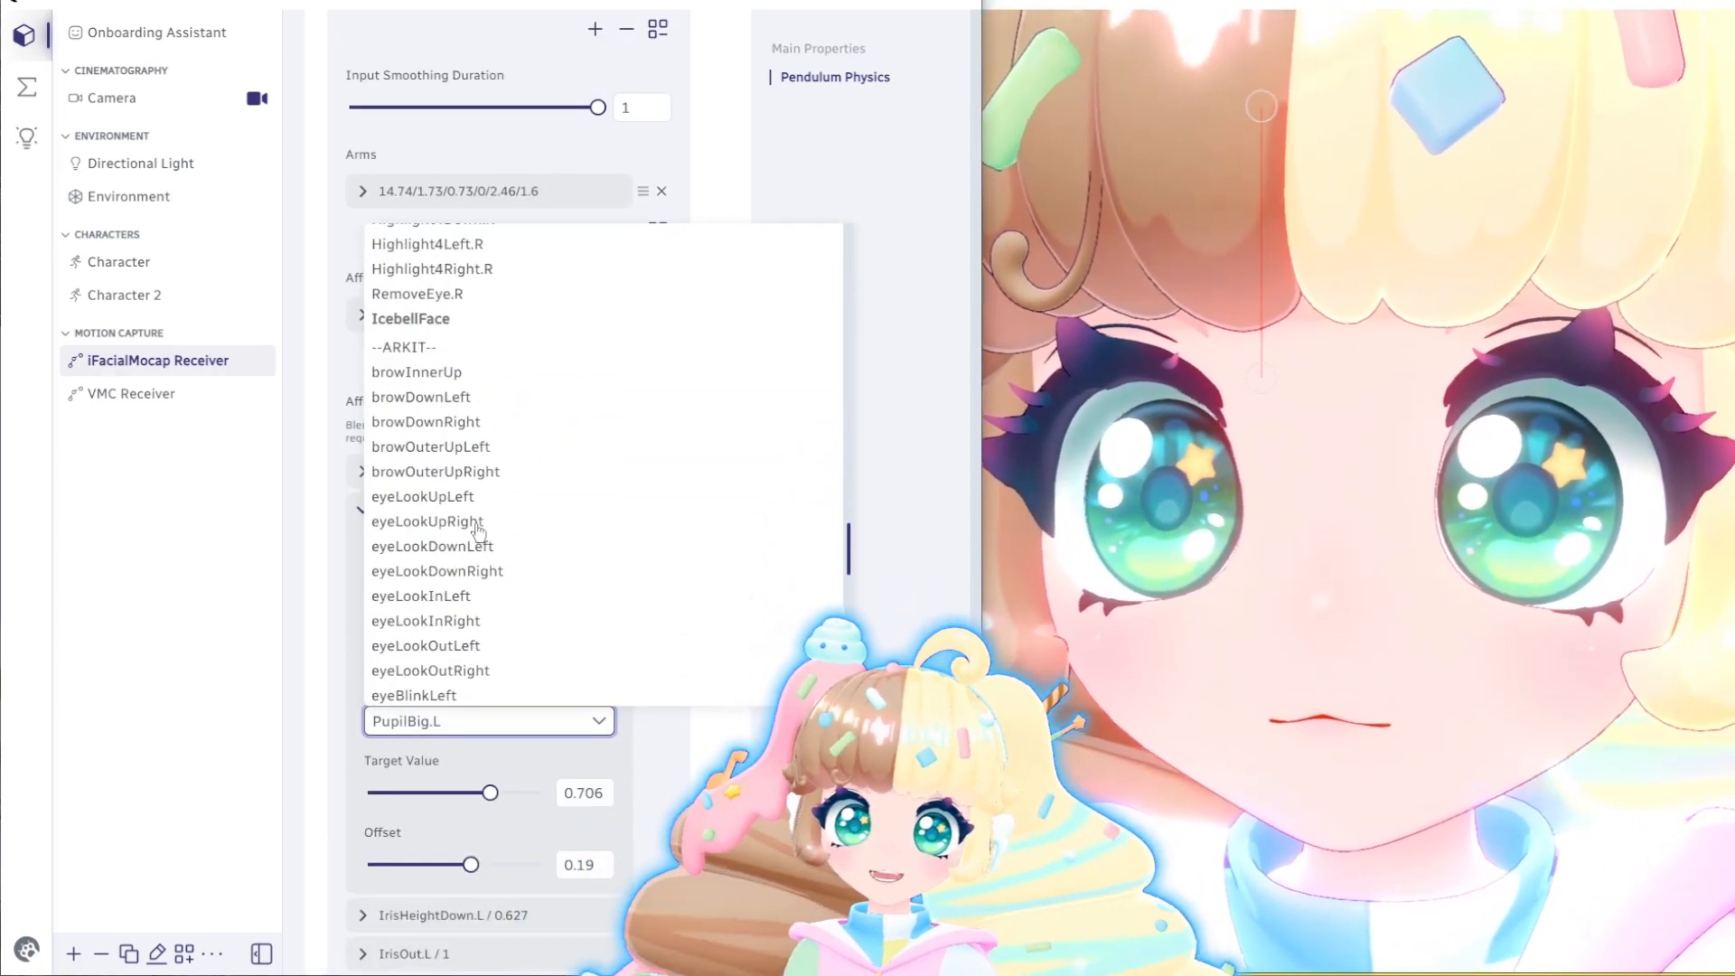
{"action": "left_click_drag", "start_coordinate": [838, 555], "coordinate": [847, 411]}
{"action": "scroll", "coordinate": [845, 404], "scroll_direction": "down", "scroll_amount": 2}
{"action": "left_click", "coordinate": [407, 395]}
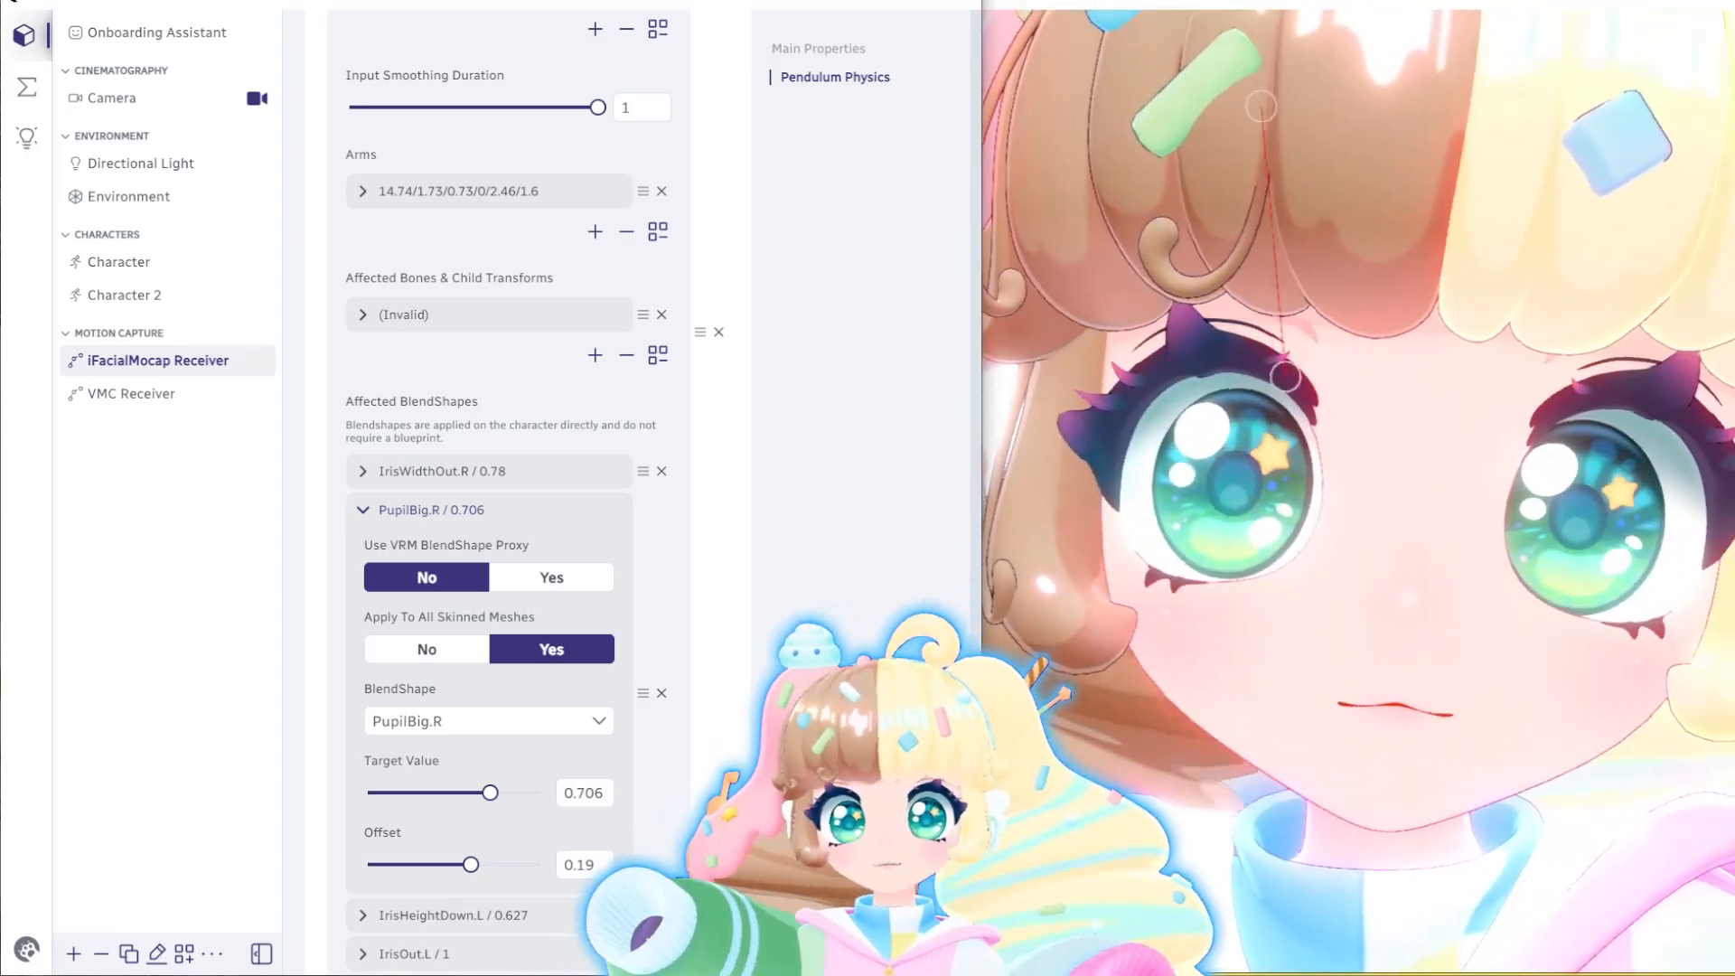
{"action": "left_click", "coordinate": [359, 510]}
Replace the IrisHeightDown.L affected BlendShape in Blink_R Iris with IrisHeightDown.R
{"action": "left_click", "coordinate": [434, 724]}
{"action": "scroll", "coordinate": [506, 737], "scroll_direction": "down", "scroll_amount": 3}
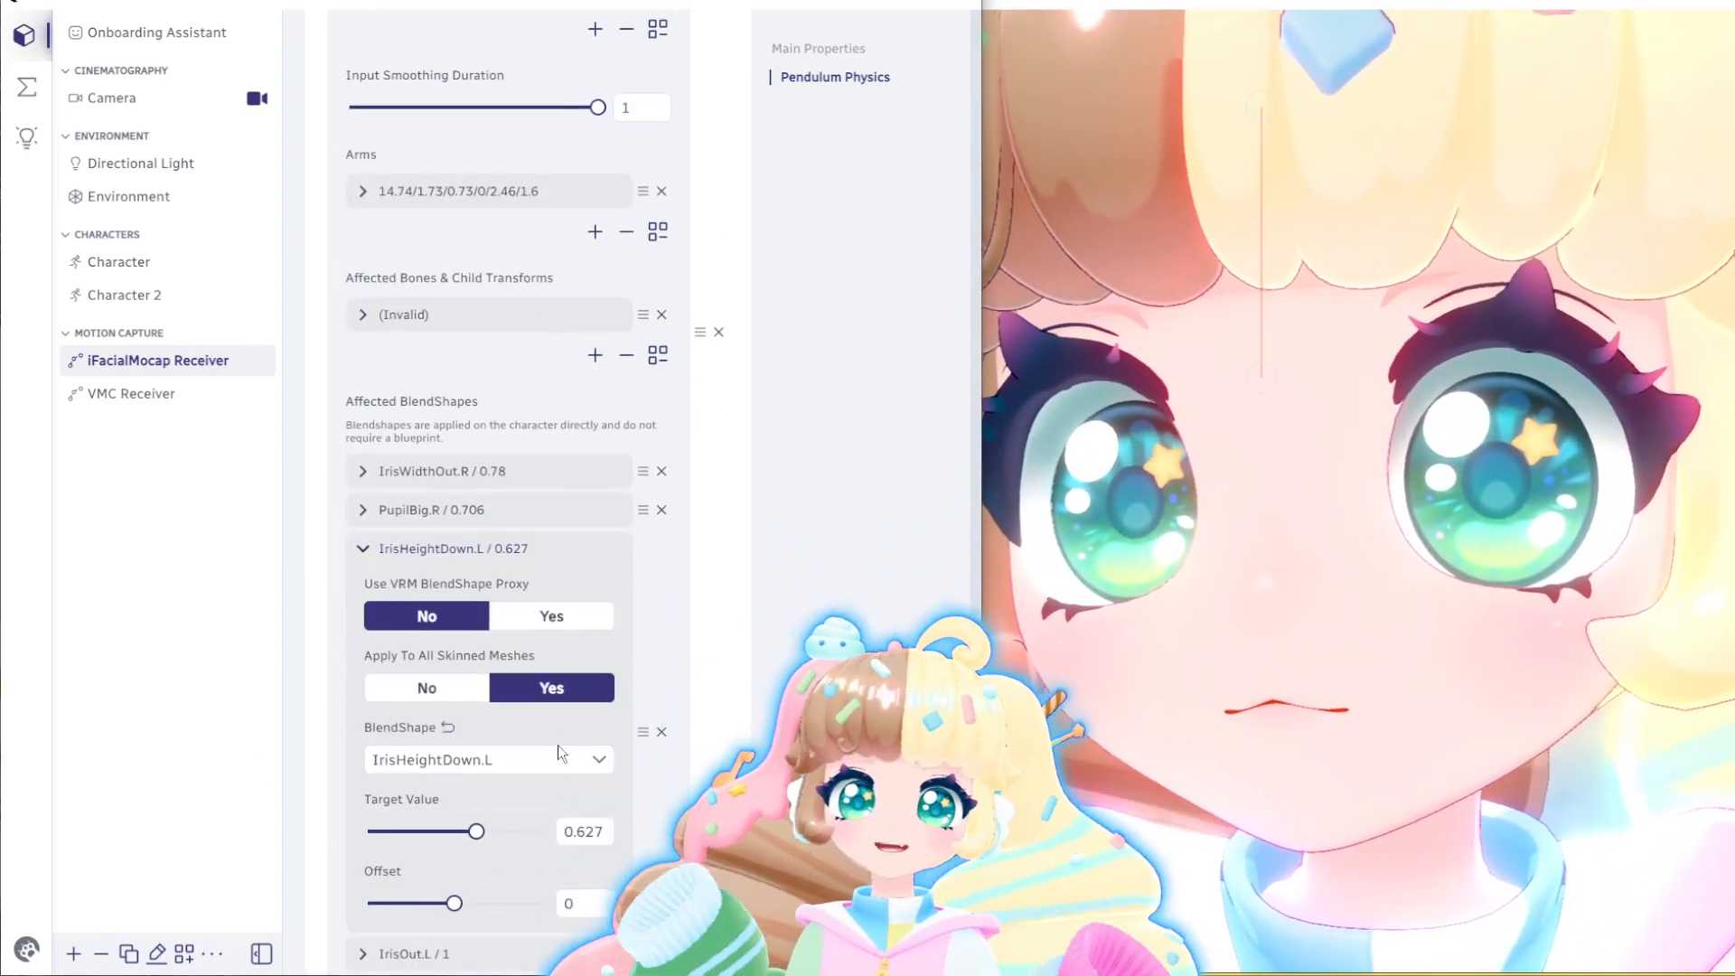
{"action": "left_click", "coordinate": [557, 758]}
{"action": "scroll", "coordinate": [539, 696], "scroll_direction": "down", "scroll_amount": 10}
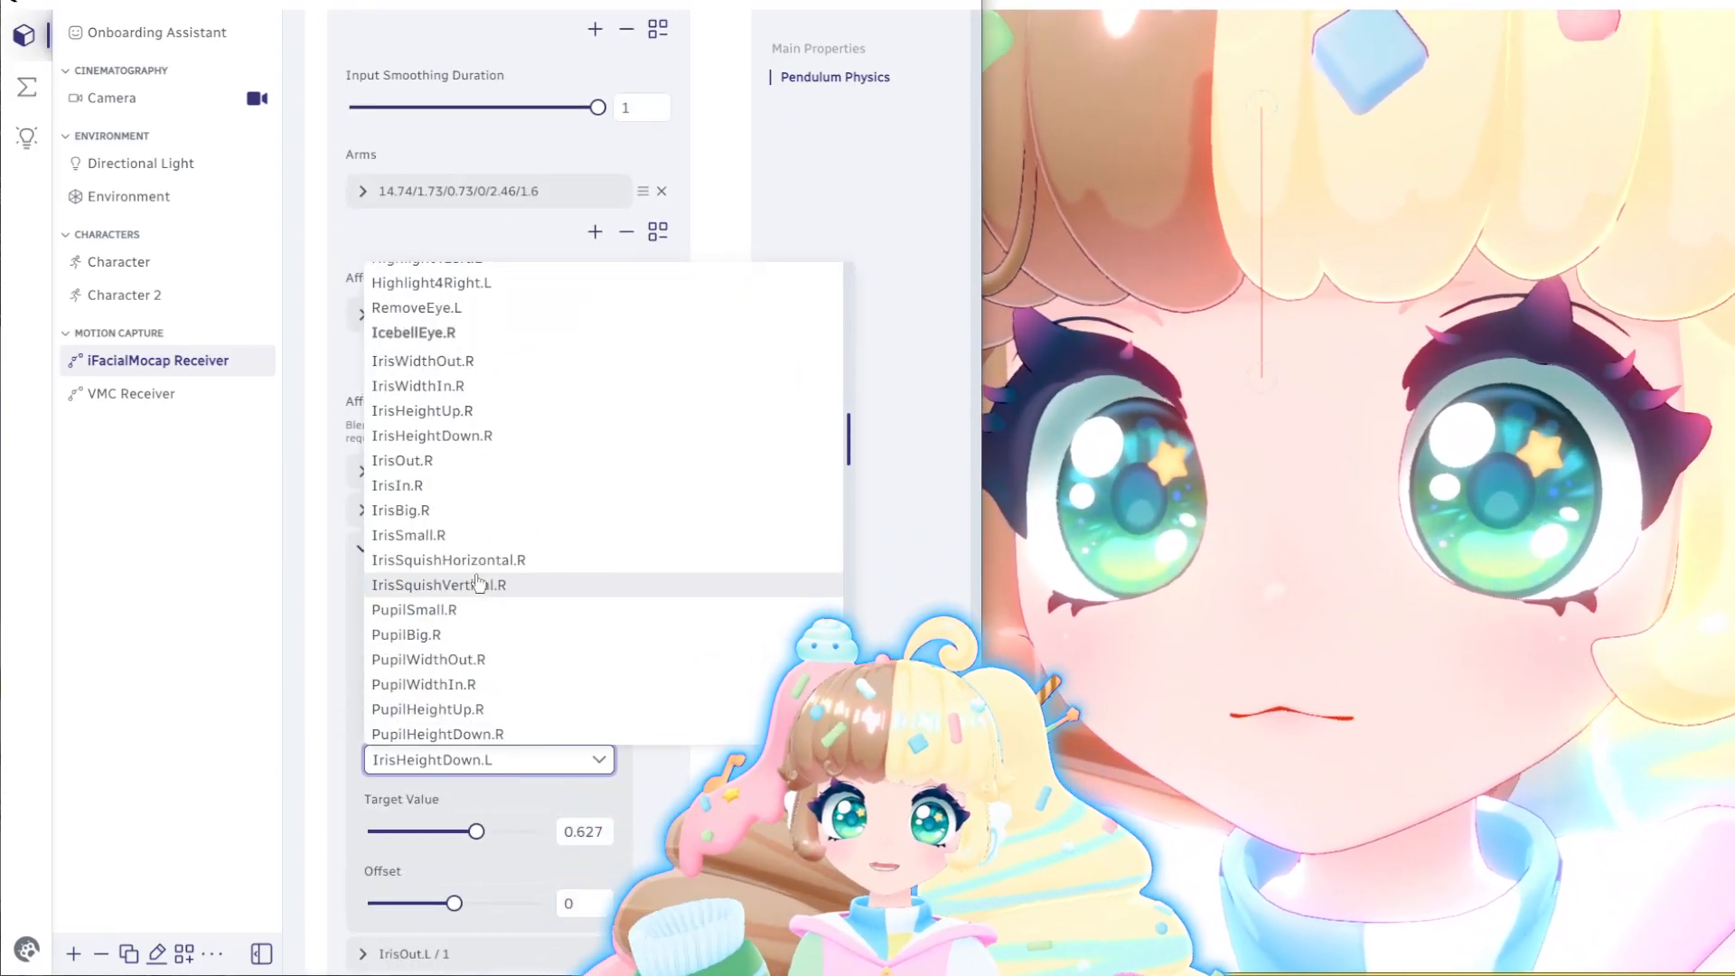
{"action": "left_click", "coordinate": [484, 435]}
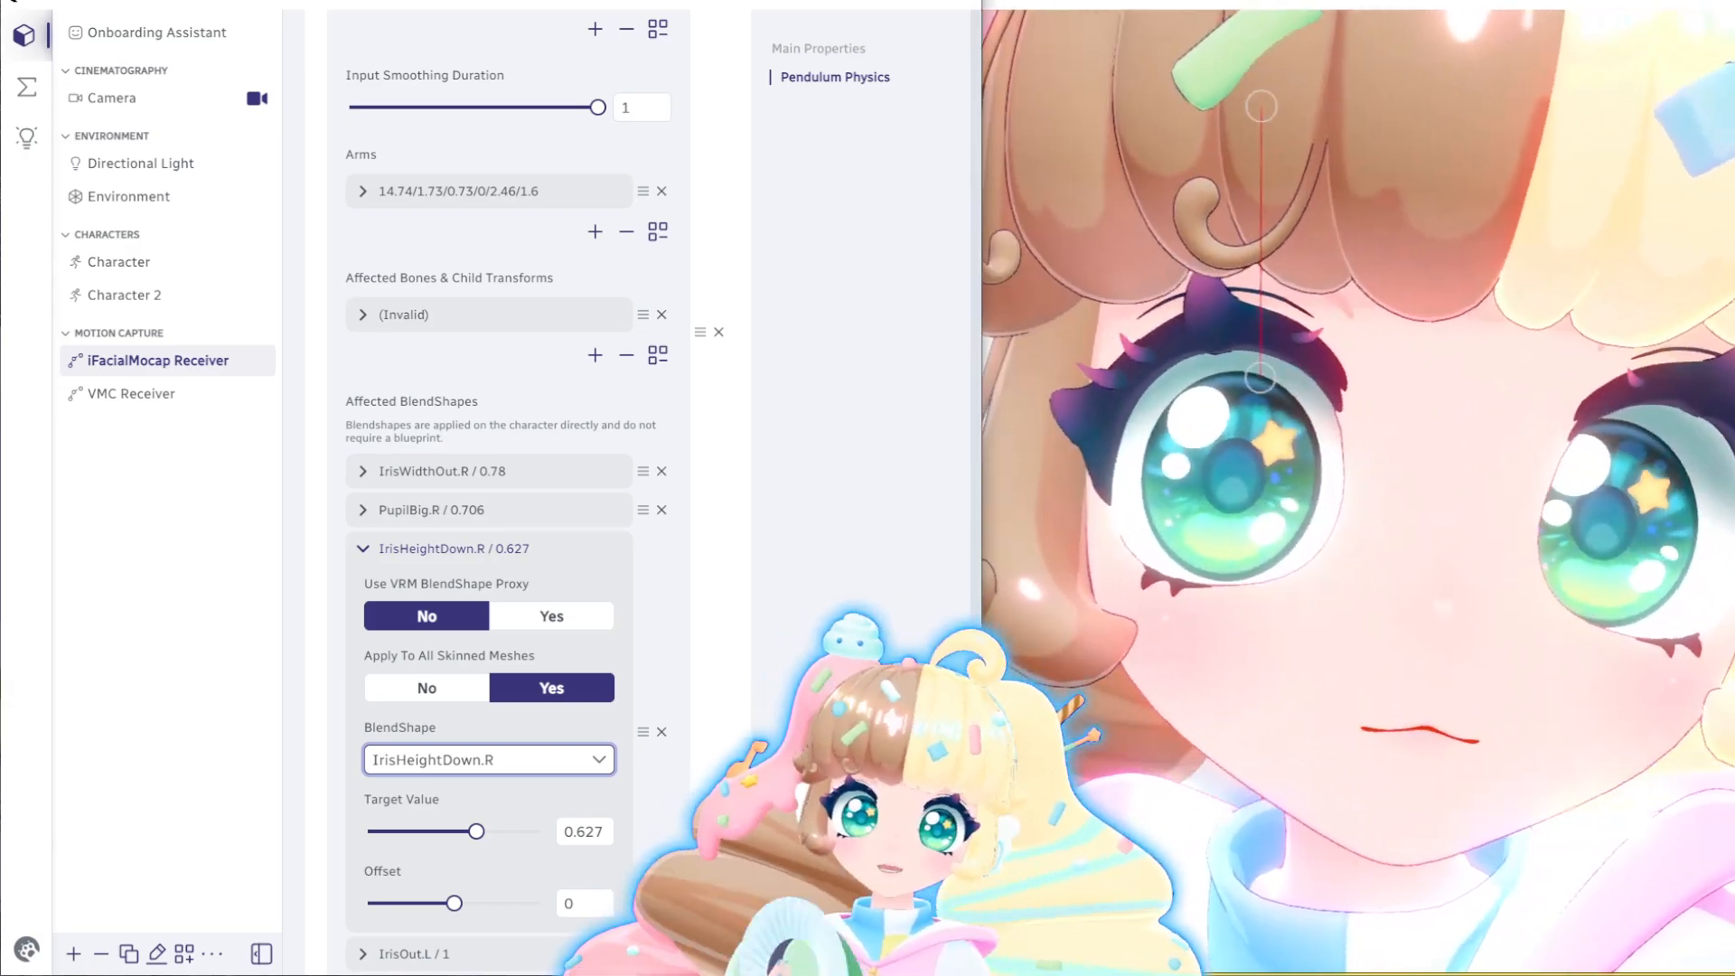
{"action": "left_click", "coordinate": [401, 550]}
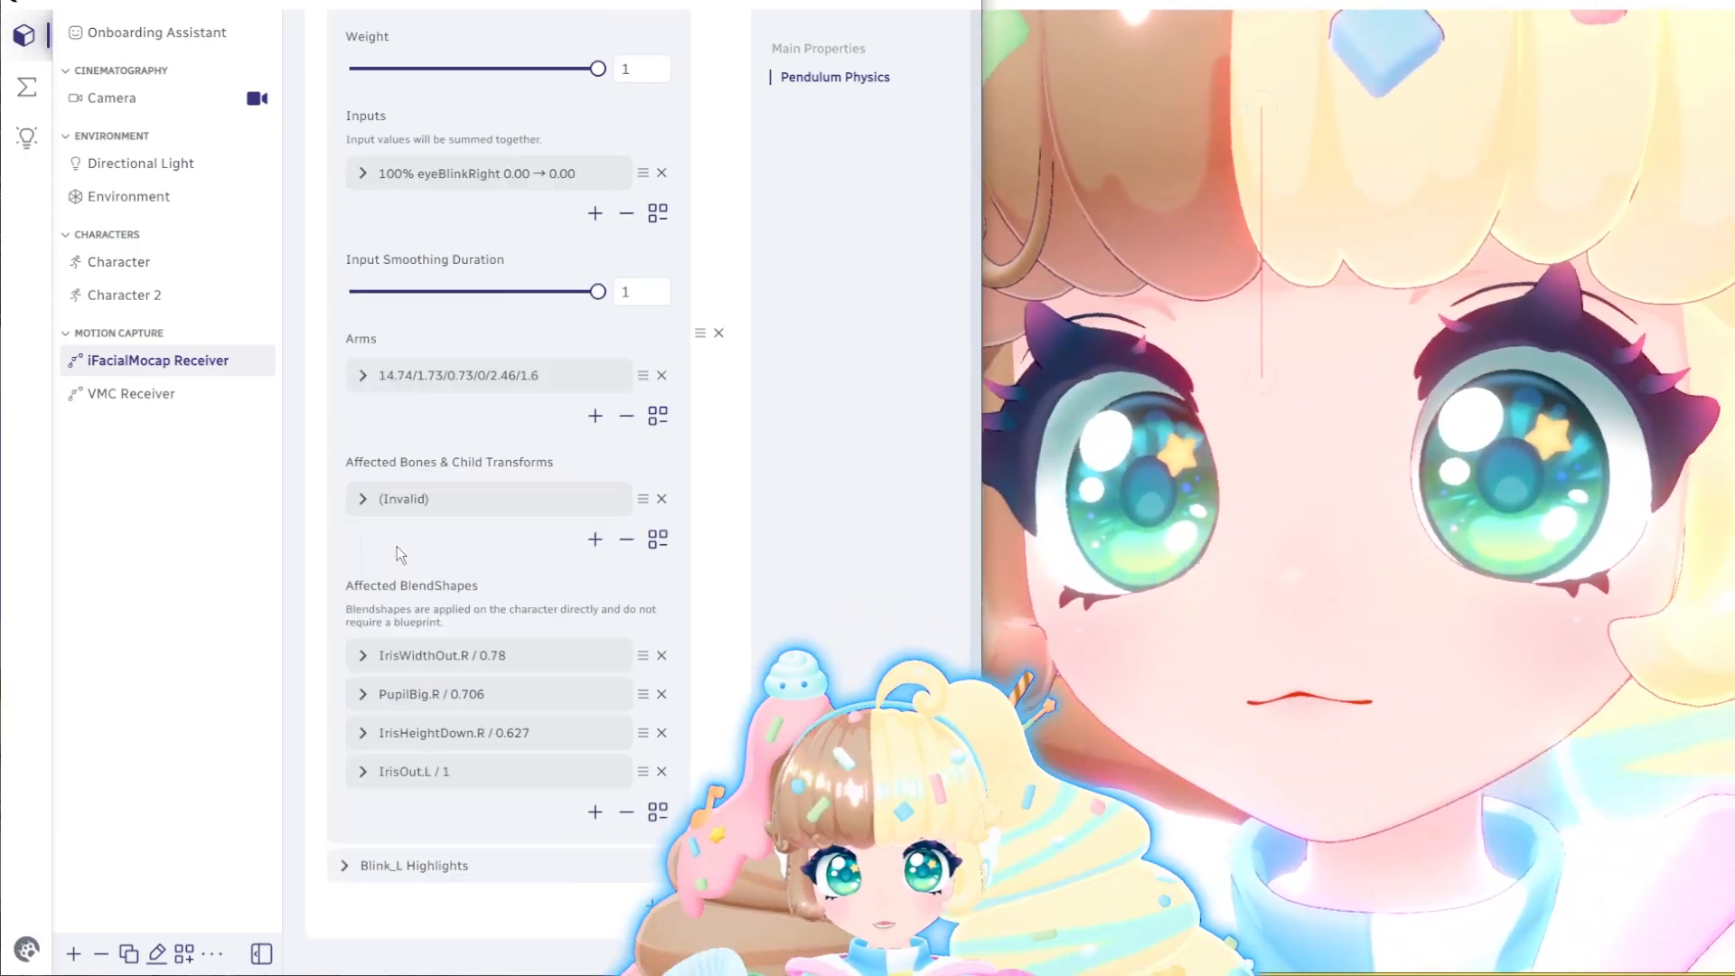
Replace the IrisOut.L affected BlendShape with IrisOut.R and collapse the finished Blink_R Iris entry
{"action": "left_click", "coordinate": [407, 771]}
{"action": "scroll", "coordinate": [507, 733], "scroll_direction": "down", "scroll_amount": 3}
{"action": "left_click", "coordinate": [488, 706]}
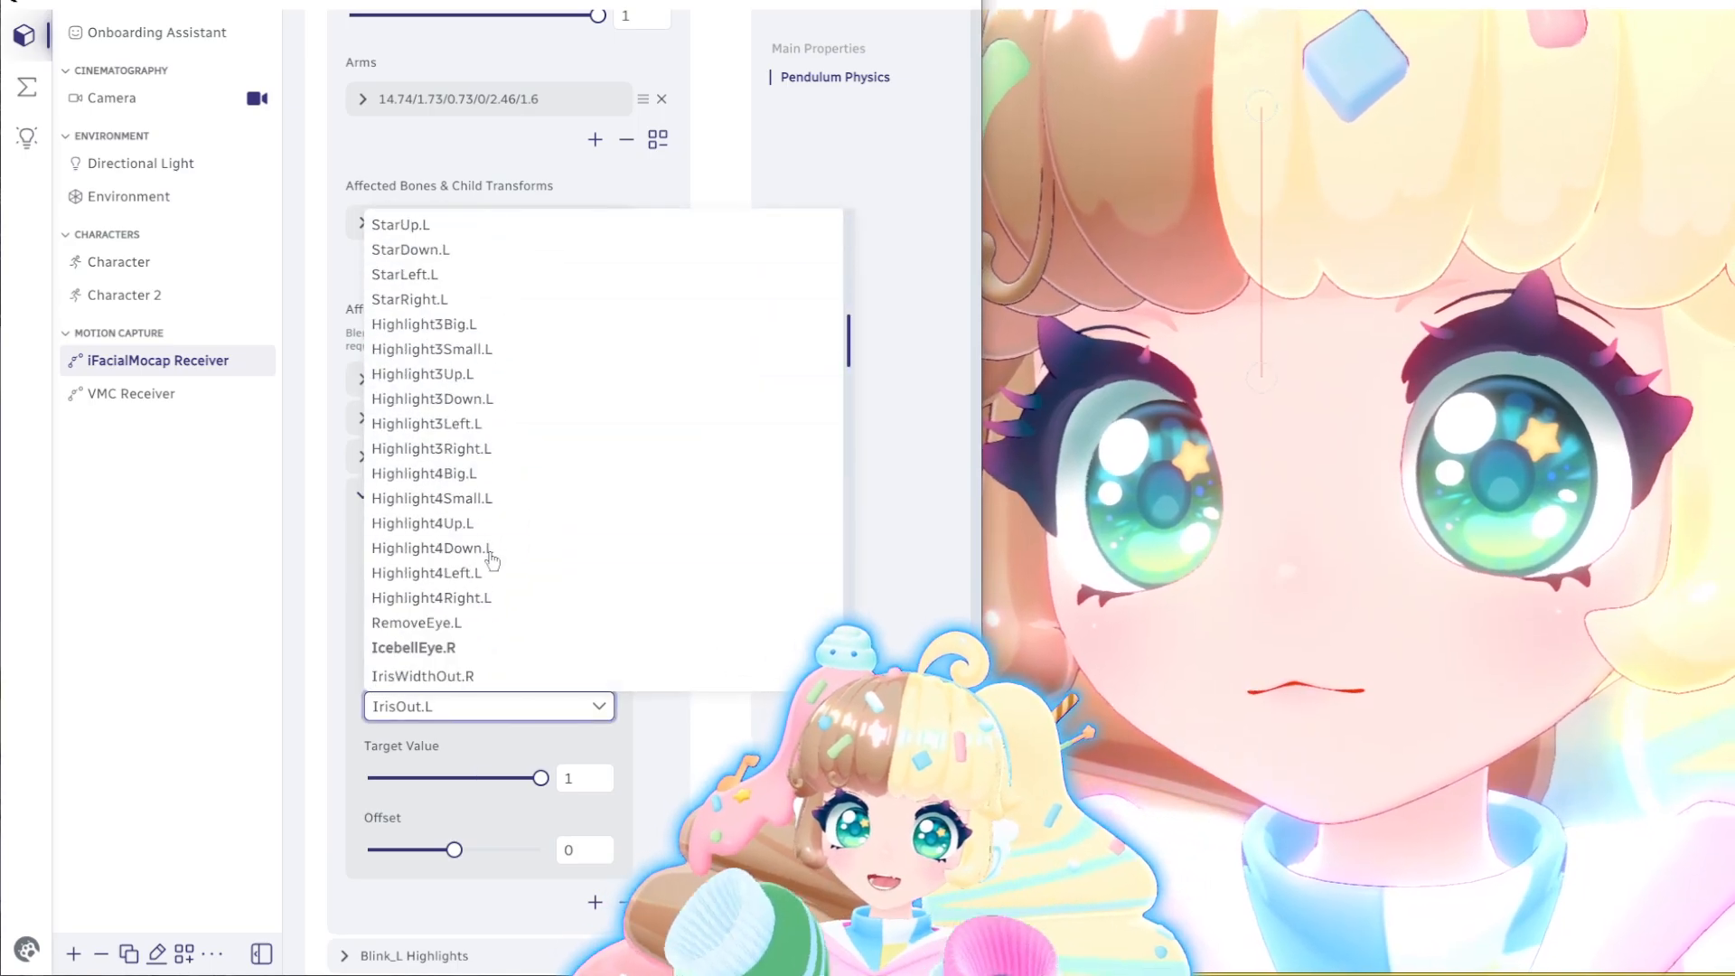
{"action": "scroll", "coordinate": [493, 561], "scroll_direction": "down", "scroll_amount": 3}
{"action": "left_click", "coordinate": [425, 593]}
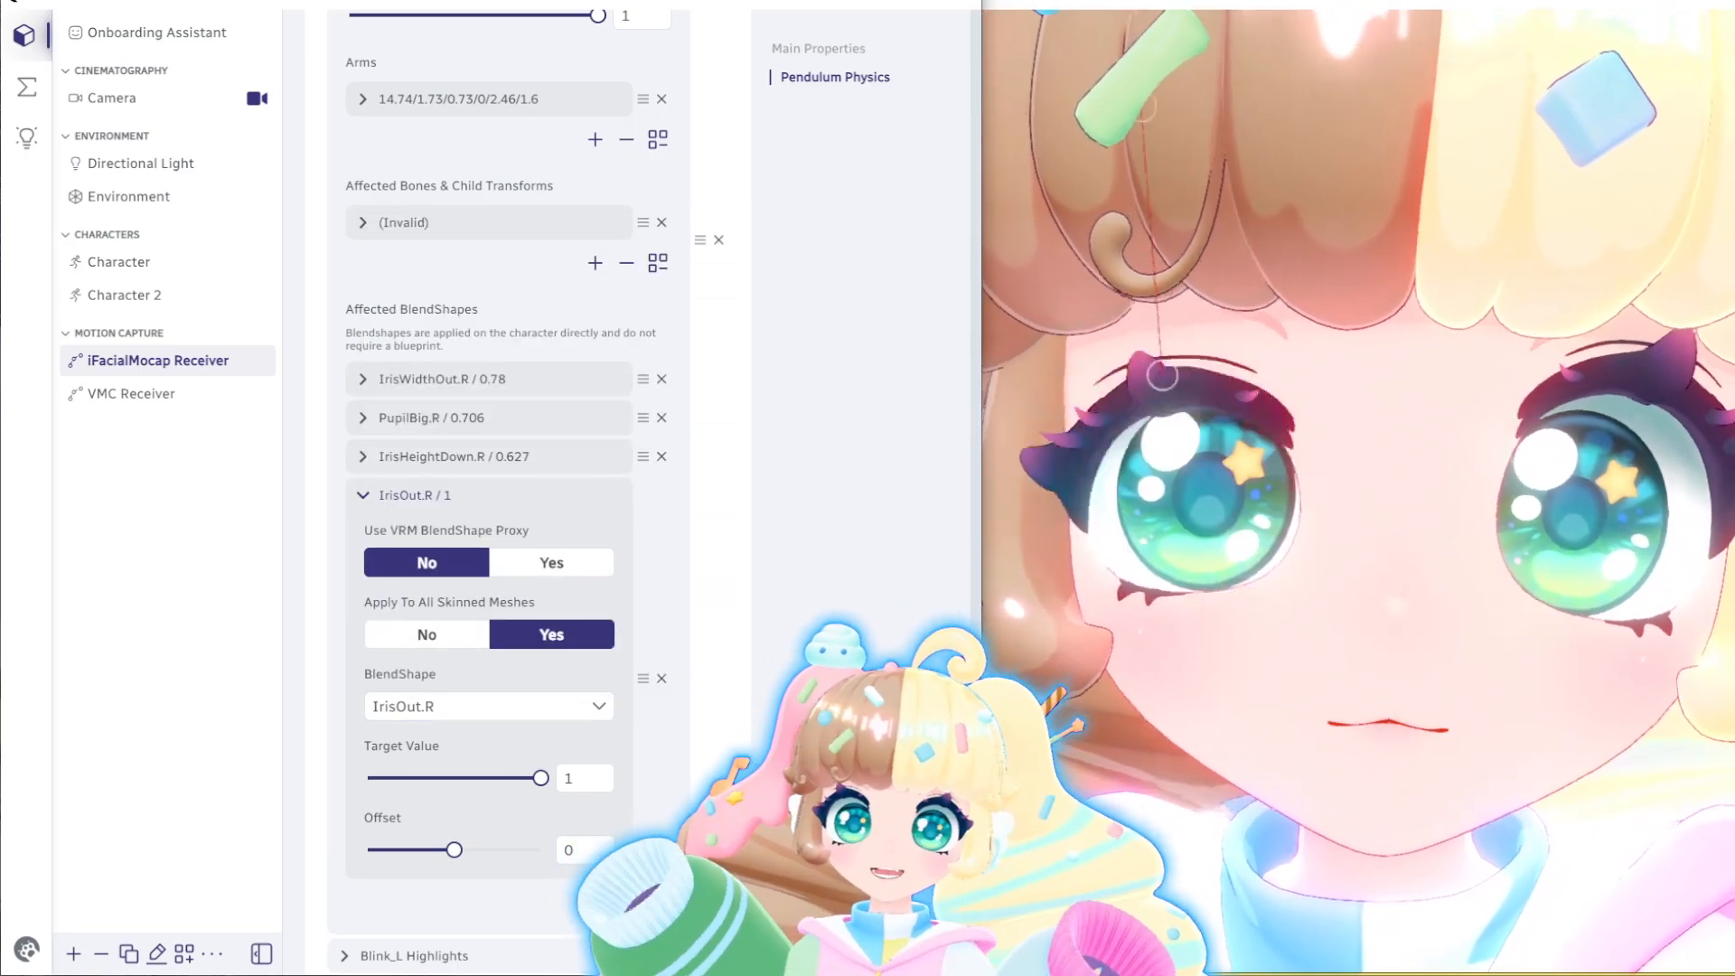
{"action": "left_click", "coordinate": [364, 458]}
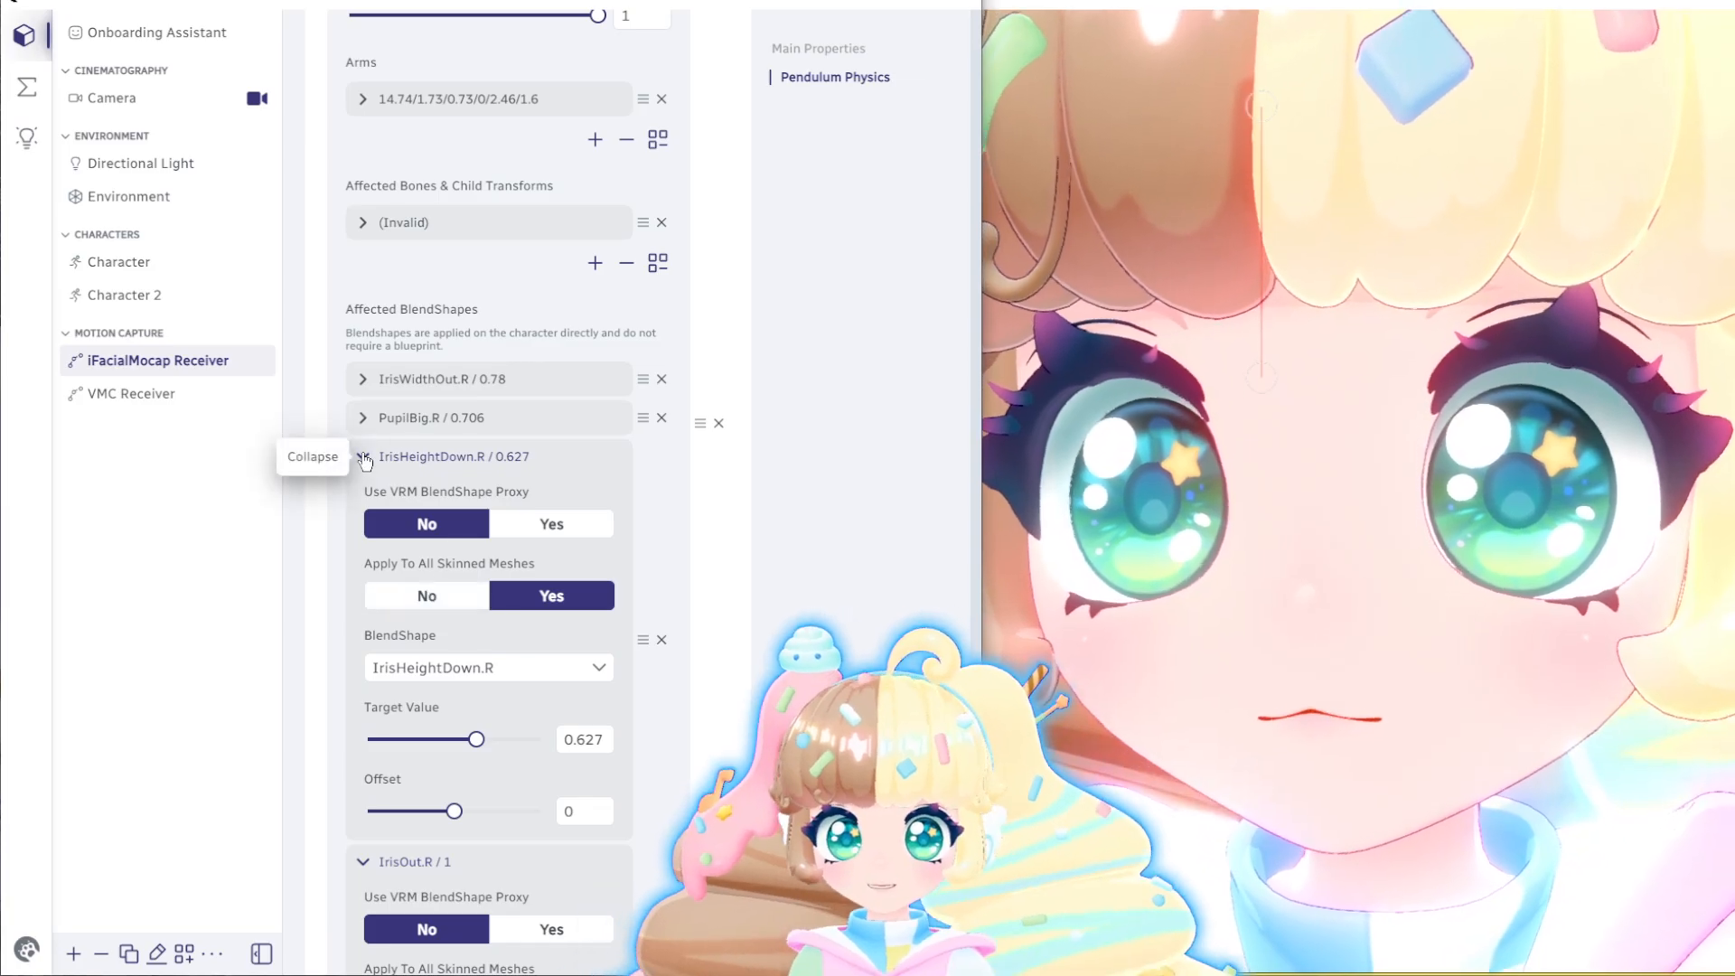
{"action": "left_click", "coordinate": [363, 457]}
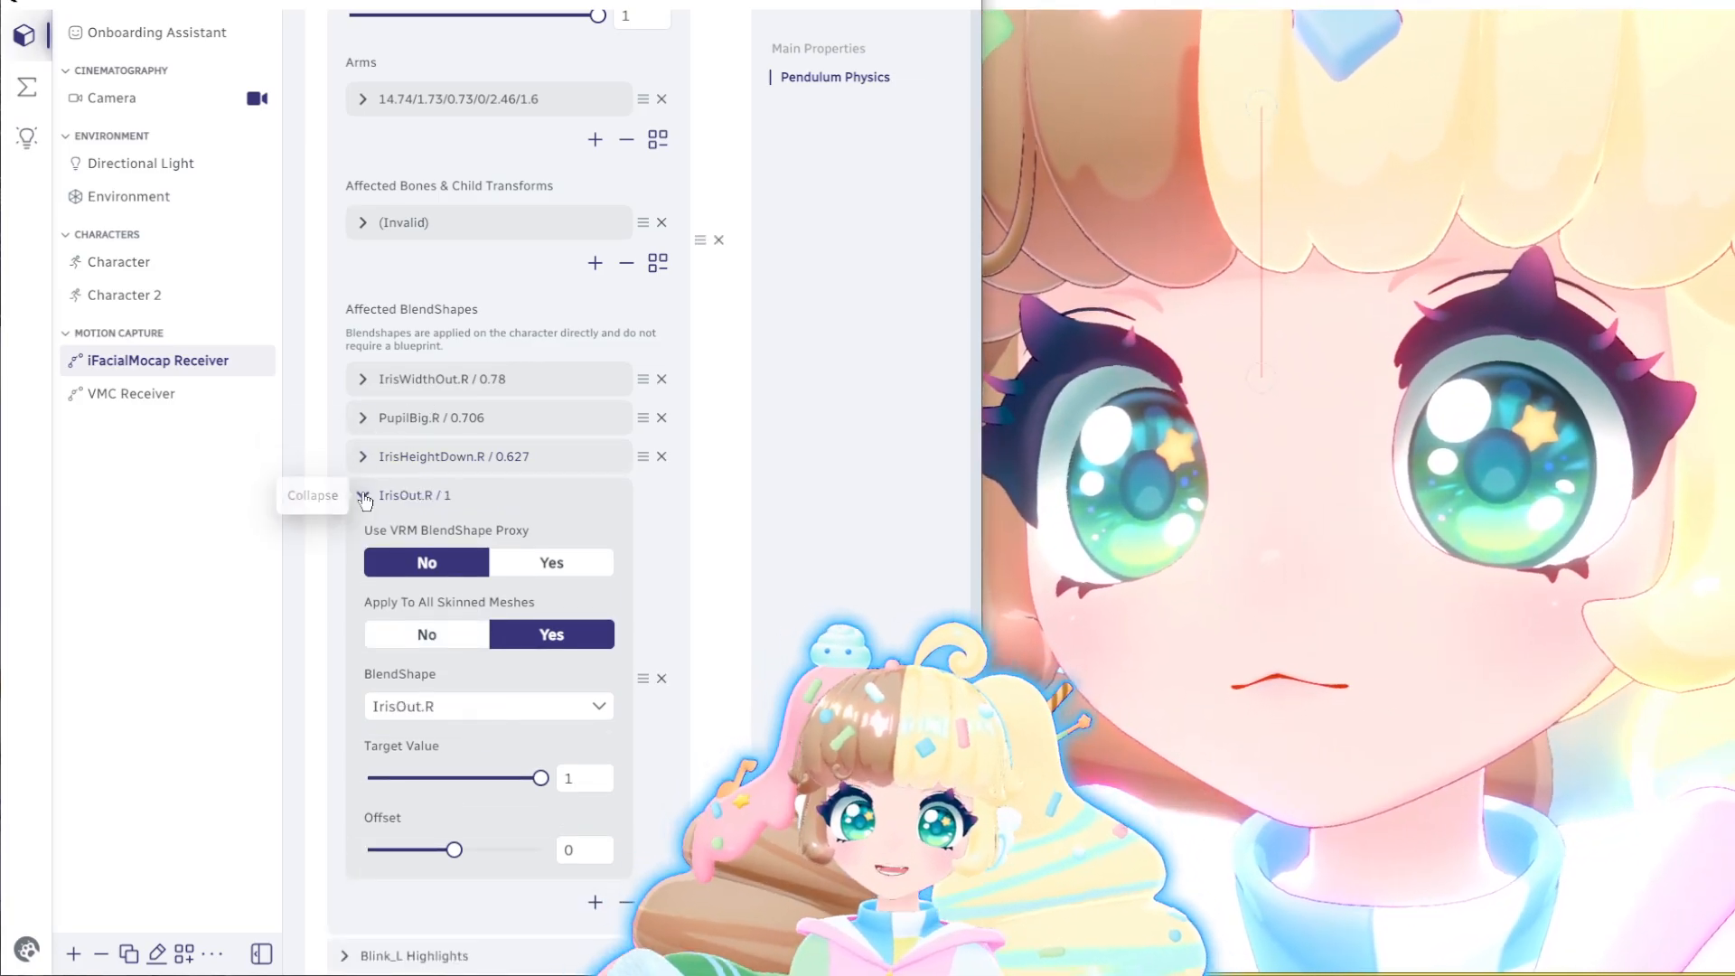
{"action": "left_click", "coordinate": [363, 495]}
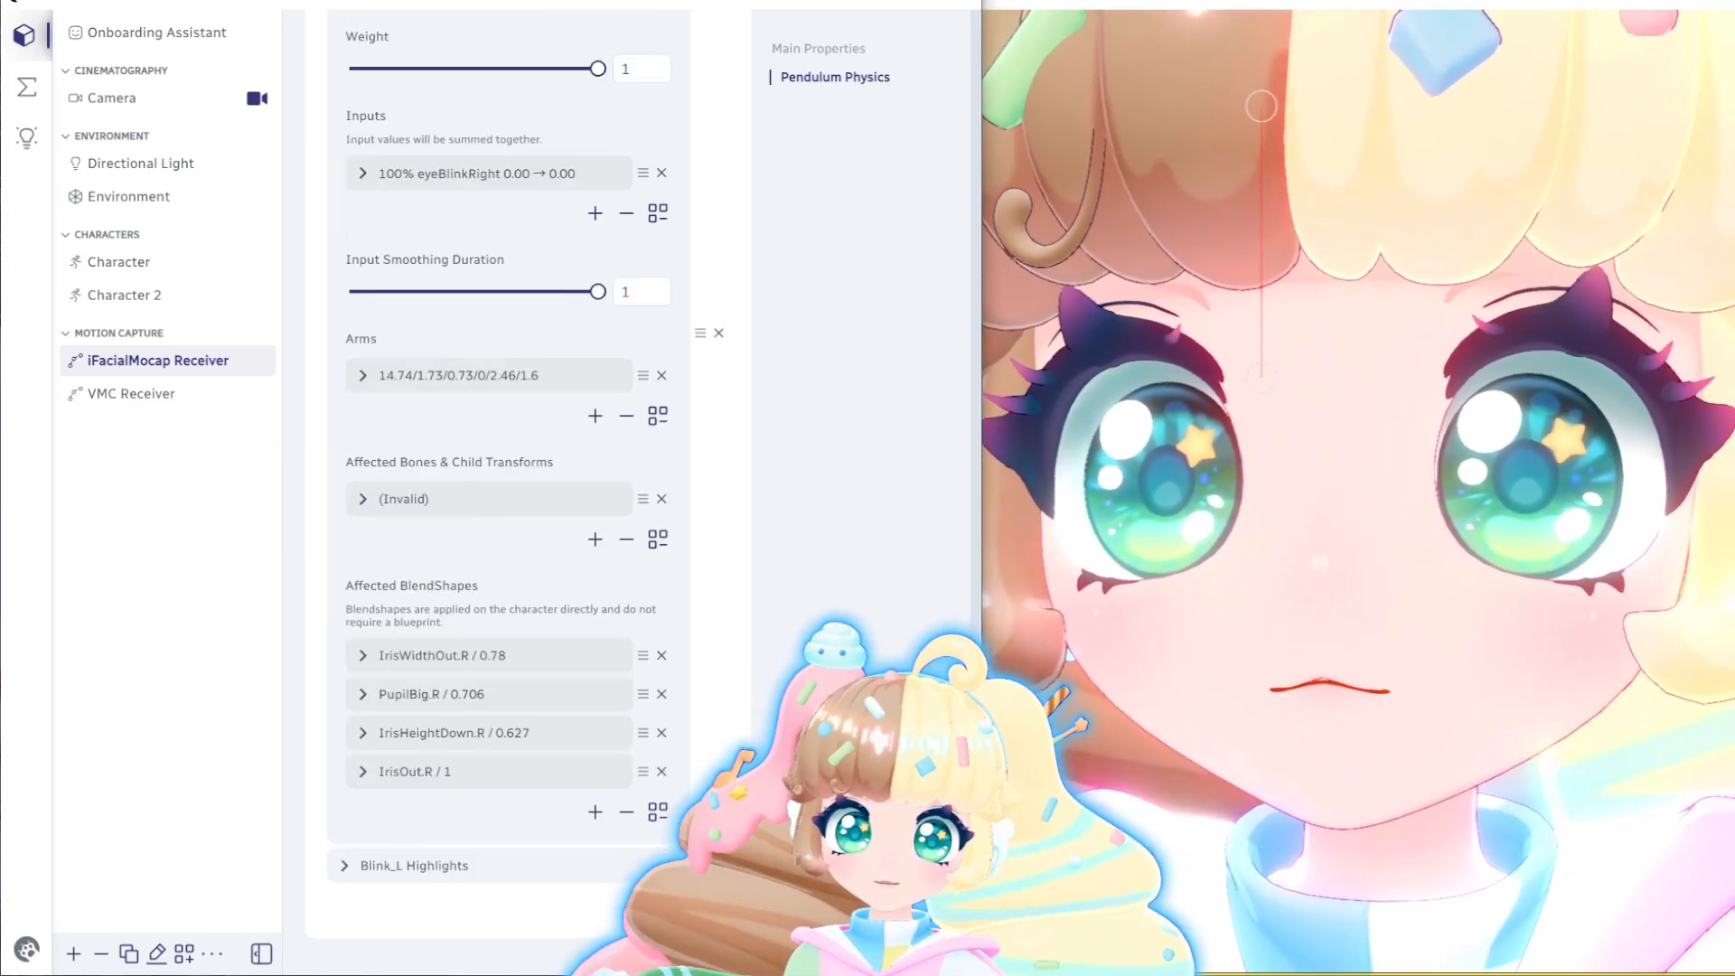
{"action": "scroll", "coordinate": [355, 407], "scroll_direction": "up", "scroll_amount": 5}
{"action": "left_click", "coordinate": [354, 388]}
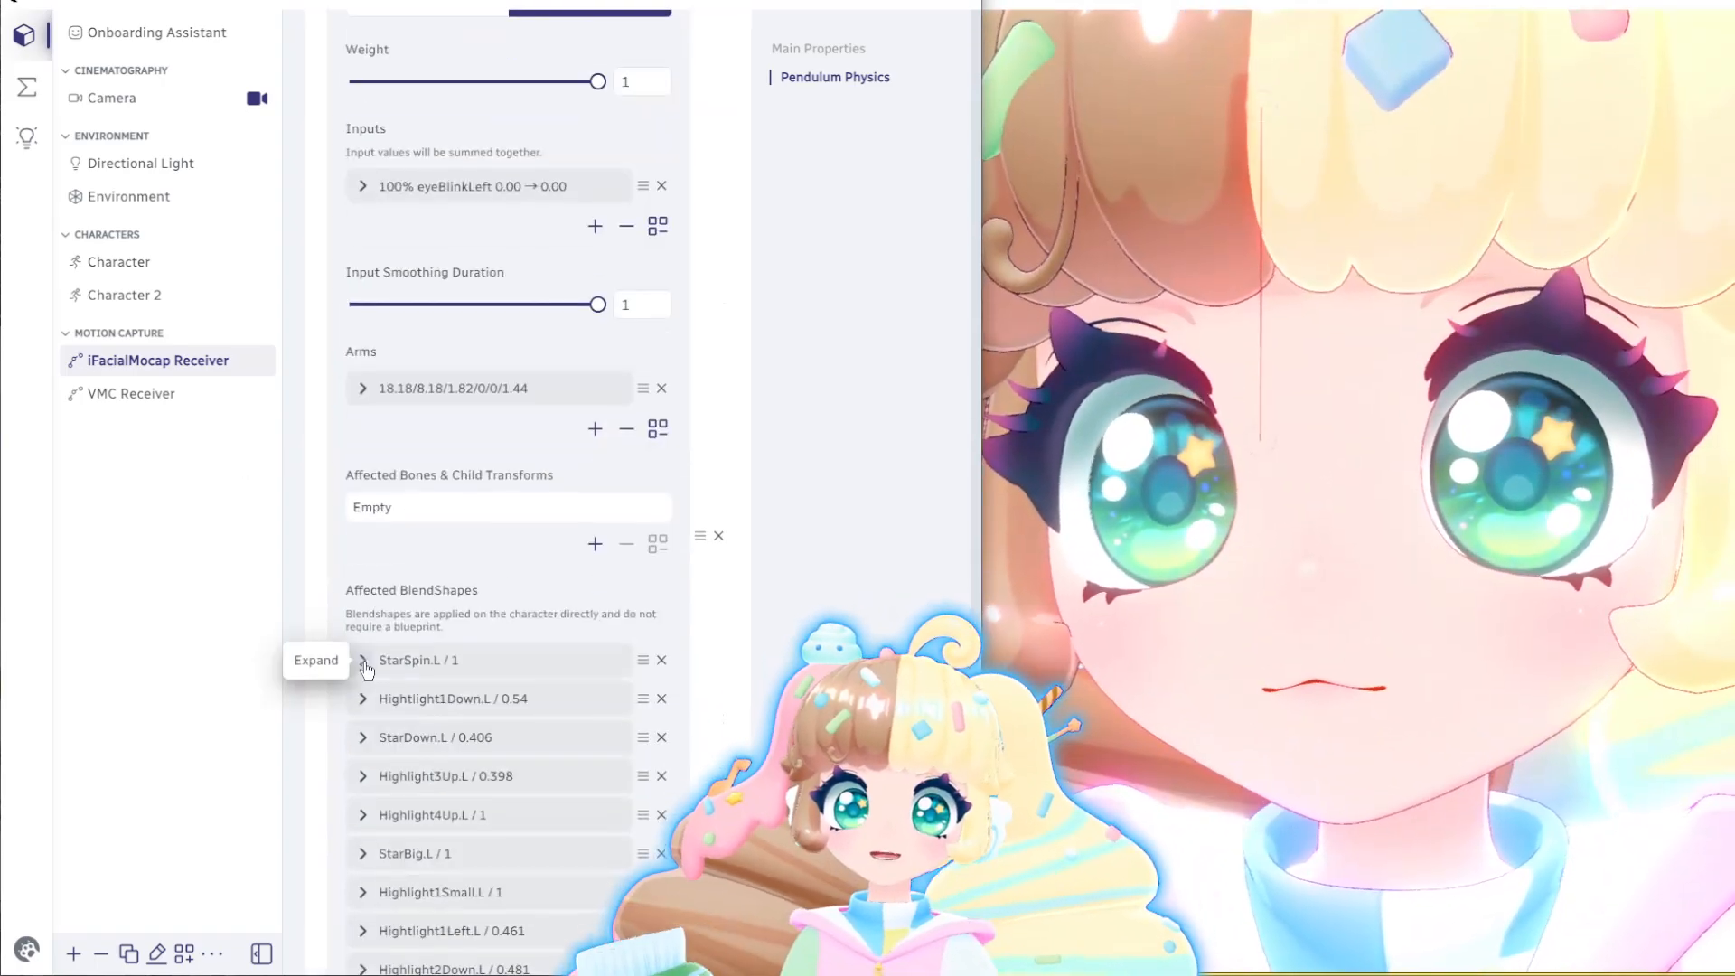
Replace the StarSpin.L affected BlendShape in the duplicated Highlights entry with StarSpin.R
{"action": "left_click", "coordinate": [360, 659]}
{"action": "scroll", "coordinate": [362, 542], "scroll_direction": "down", "scroll_amount": 3}
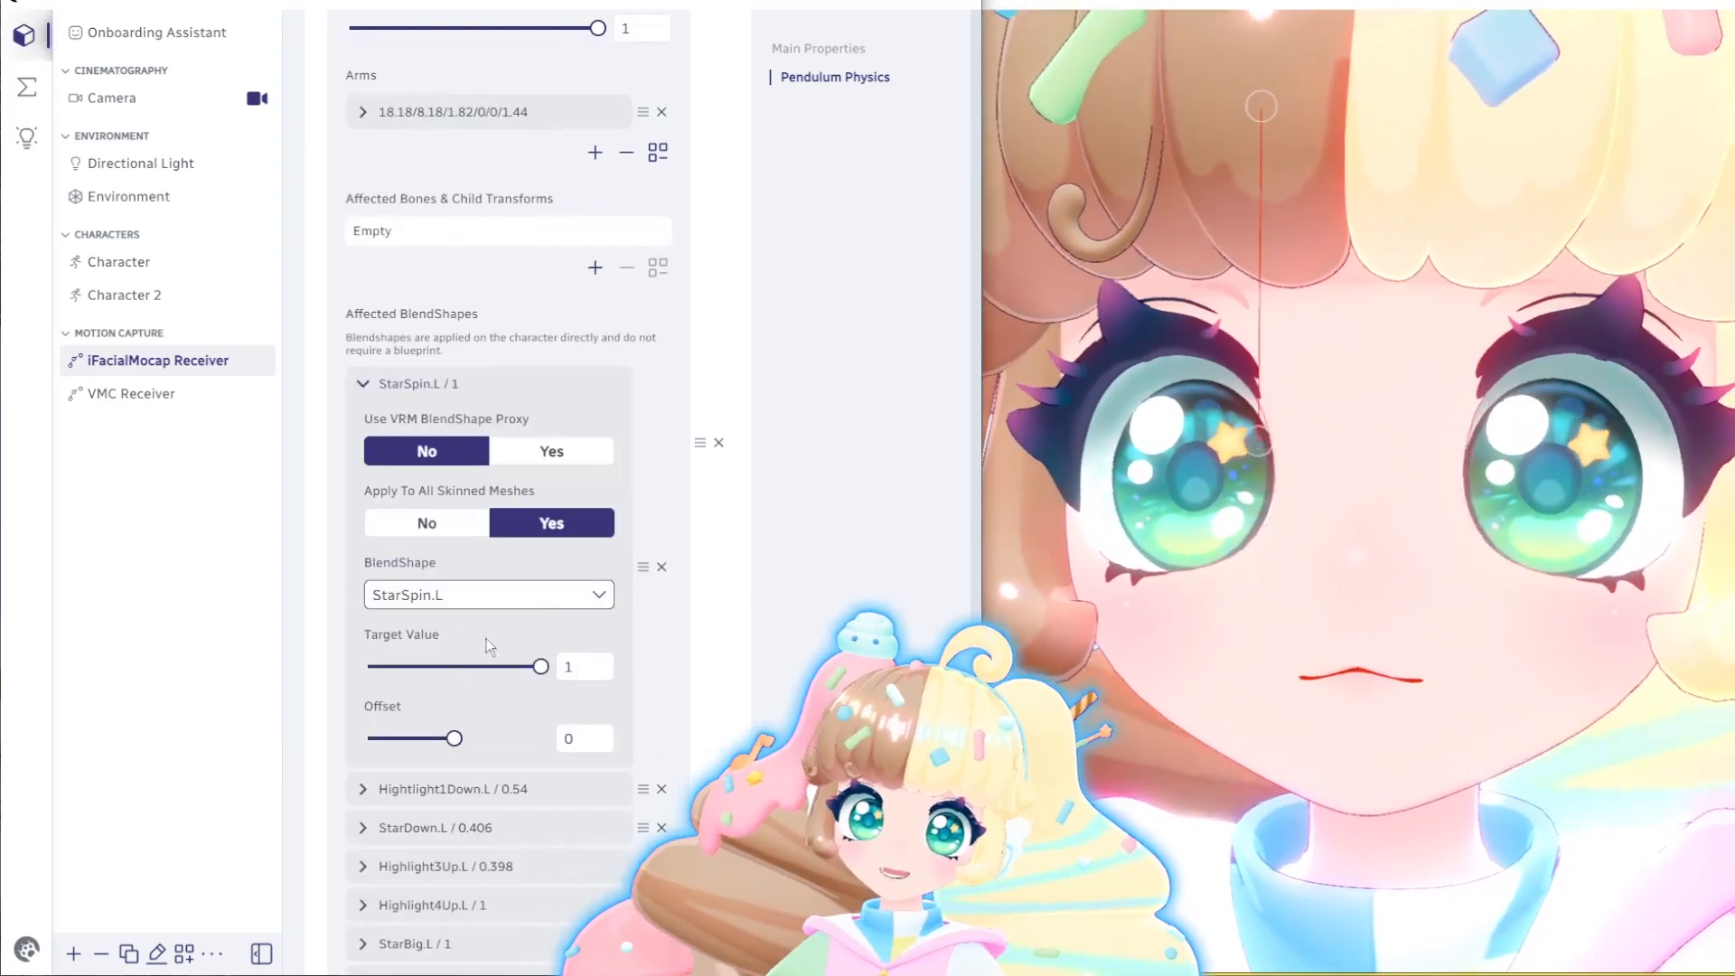
{"action": "left_click", "coordinate": [488, 595]}
{"action": "scroll", "coordinate": [510, 362], "scroll_direction": "down", "scroll_amount": 10}
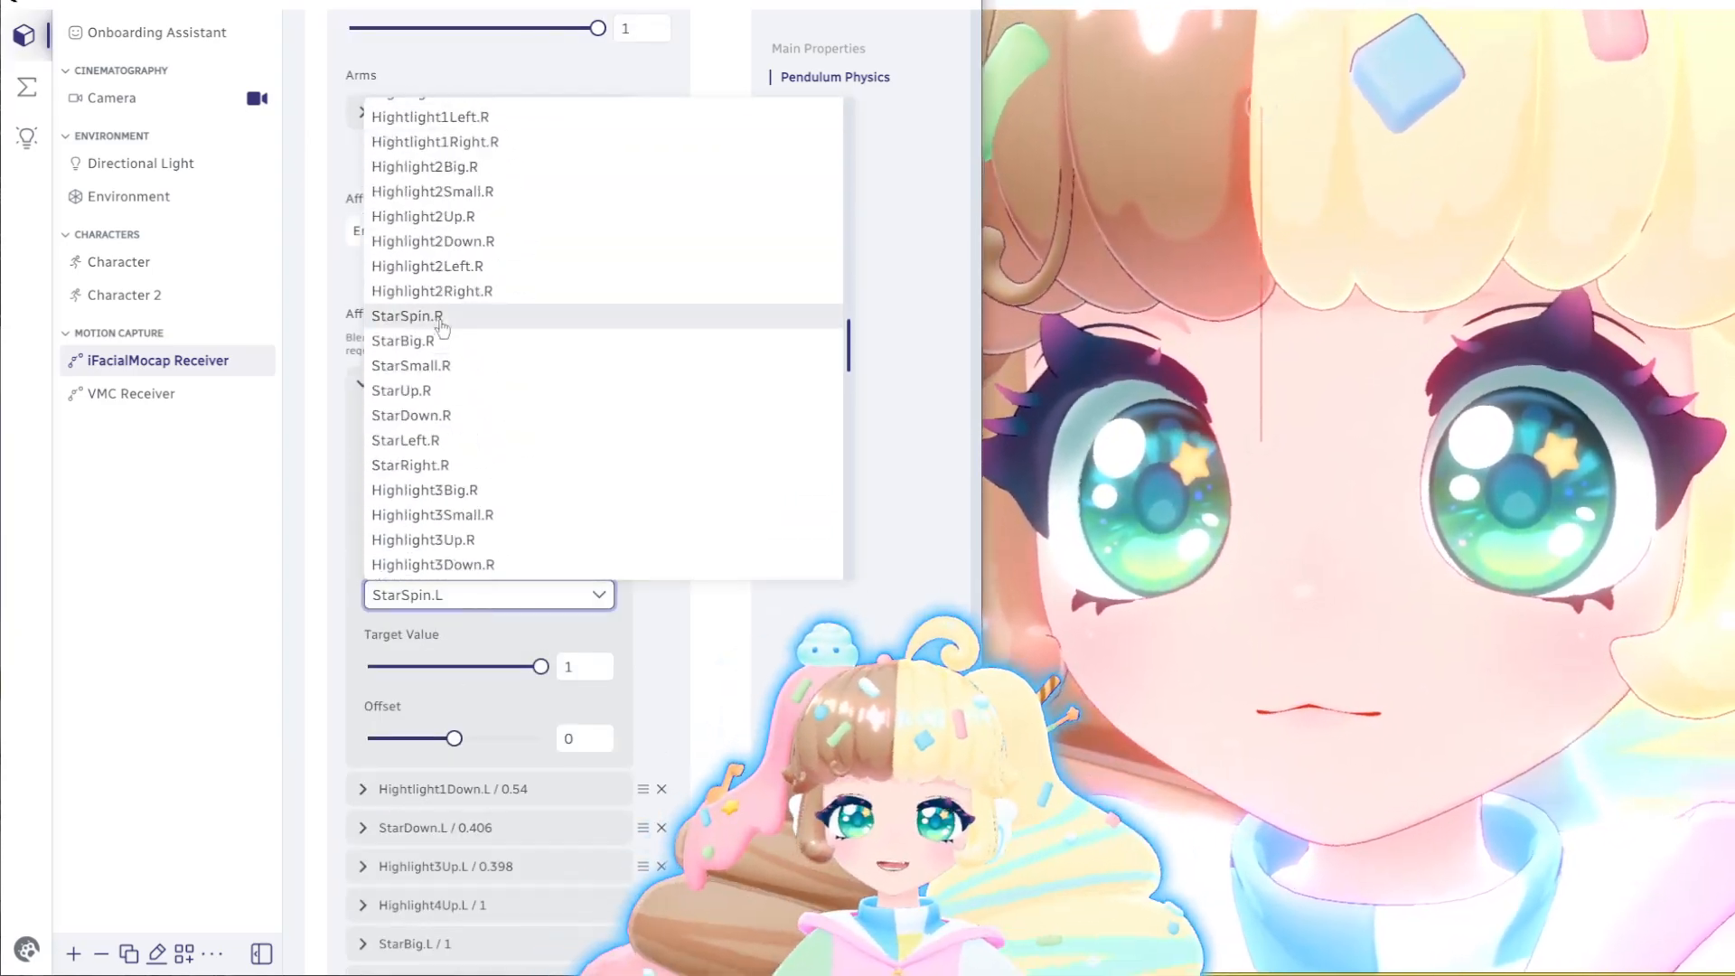
{"action": "left_click", "coordinate": [515, 383]}
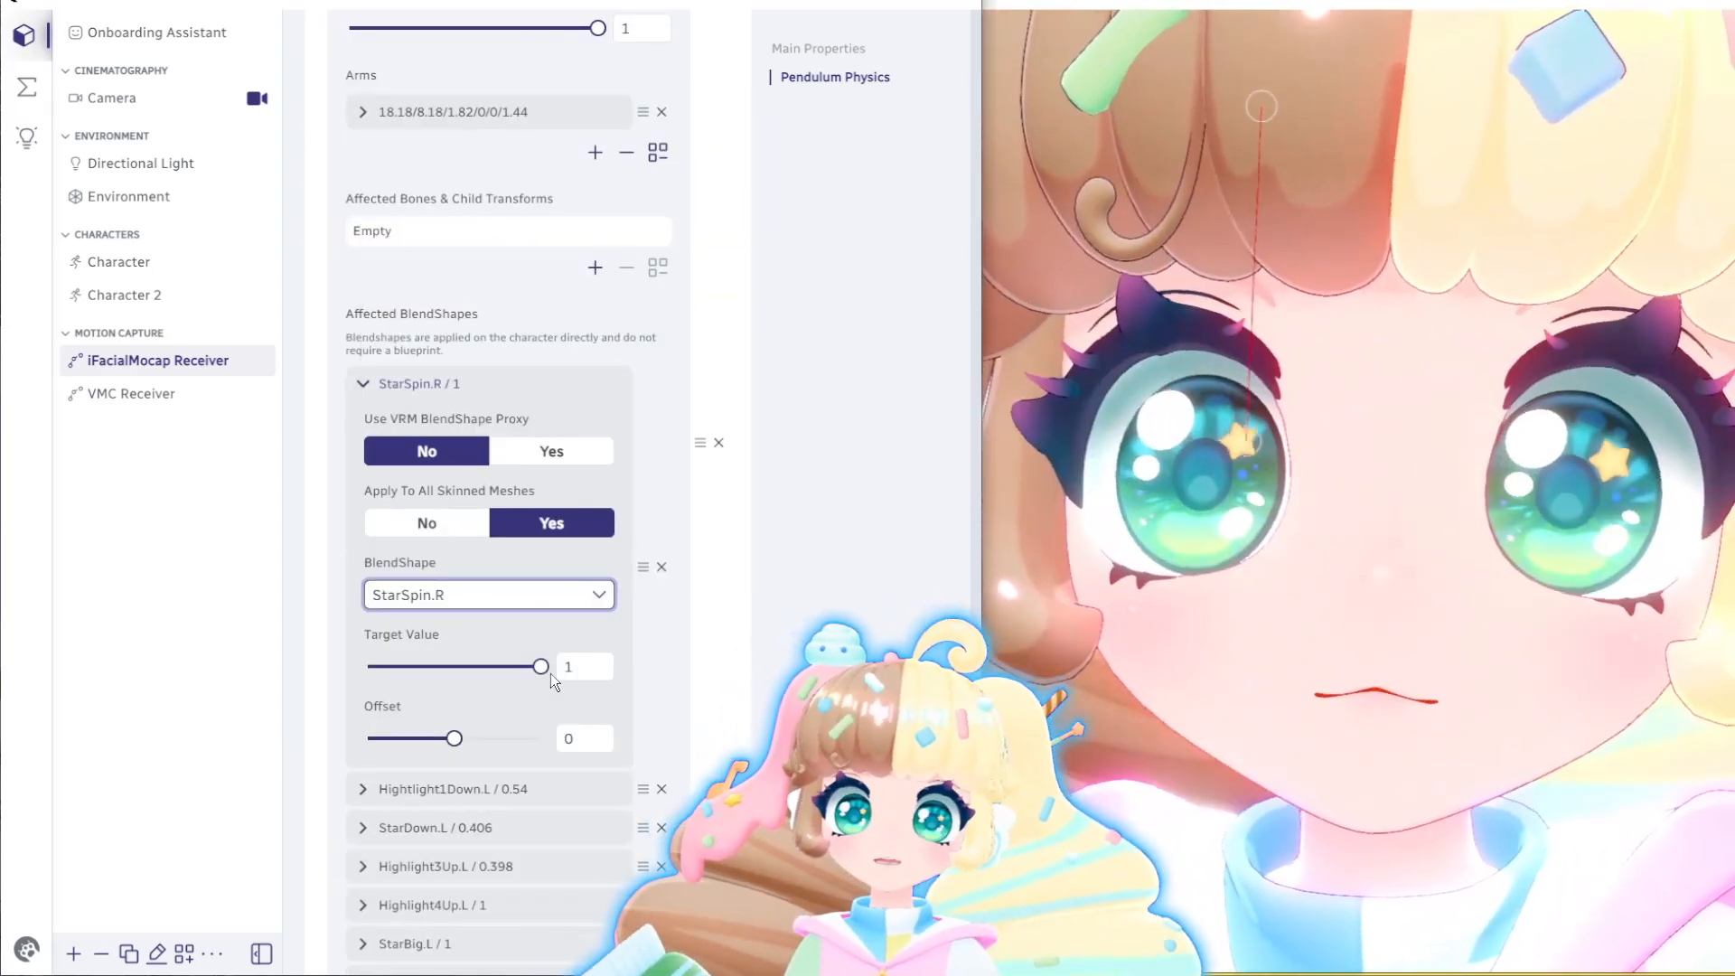
Replace the Hightlight1Down.L affected BlendShape in the duplicated Highlights entry with Hightlight1Down.R
{"action": "scroll", "coordinate": [497, 633], "scroll_direction": "down", "scroll_amount": 2}
{"action": "left_click", "coordinate": [361, 600]}
{"action": "scroll", "coordinate": [407, 633], "scroll_direction": "down", "scroll_amount": 1}
{"action": "left_click", "coordinate": [488, 723]}
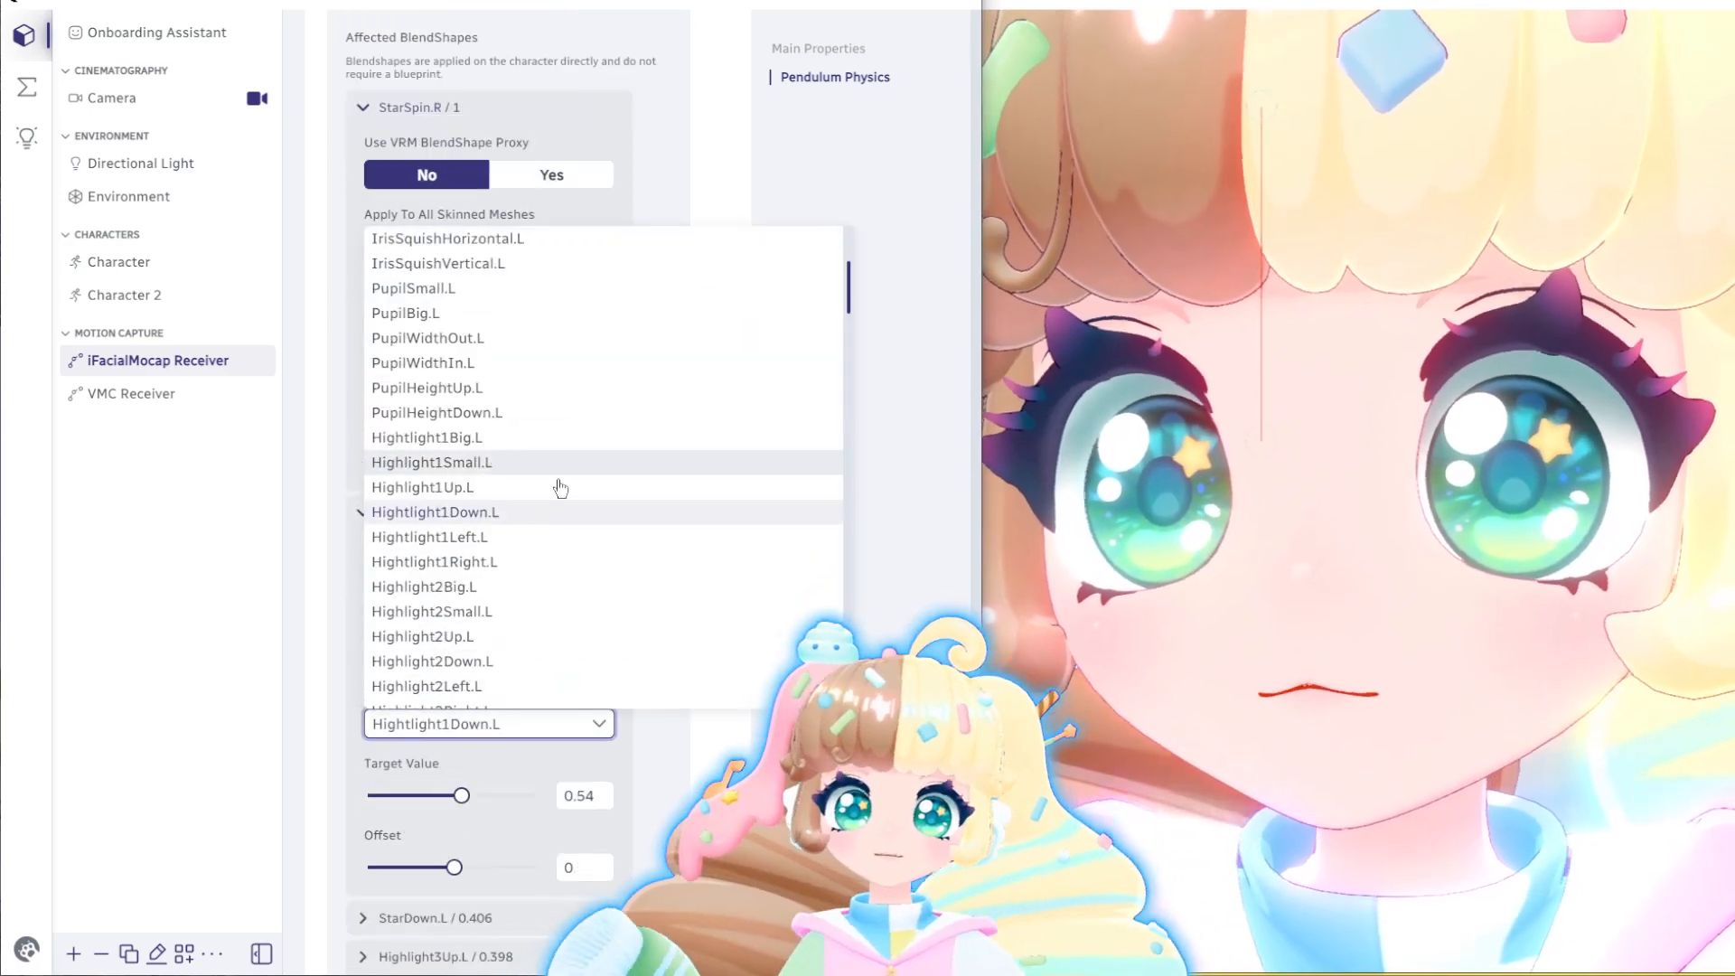
{"action": "scroll", "coordinate": [542, 506], "scroll_direction": "down", "scroll_amount": 5}
{"action": "scroll", "coordinate": [517, 530], "scroll_direction": "down", "scroll_amount": 3}
{"action": "left_click", "coordinate": [517, 528]}
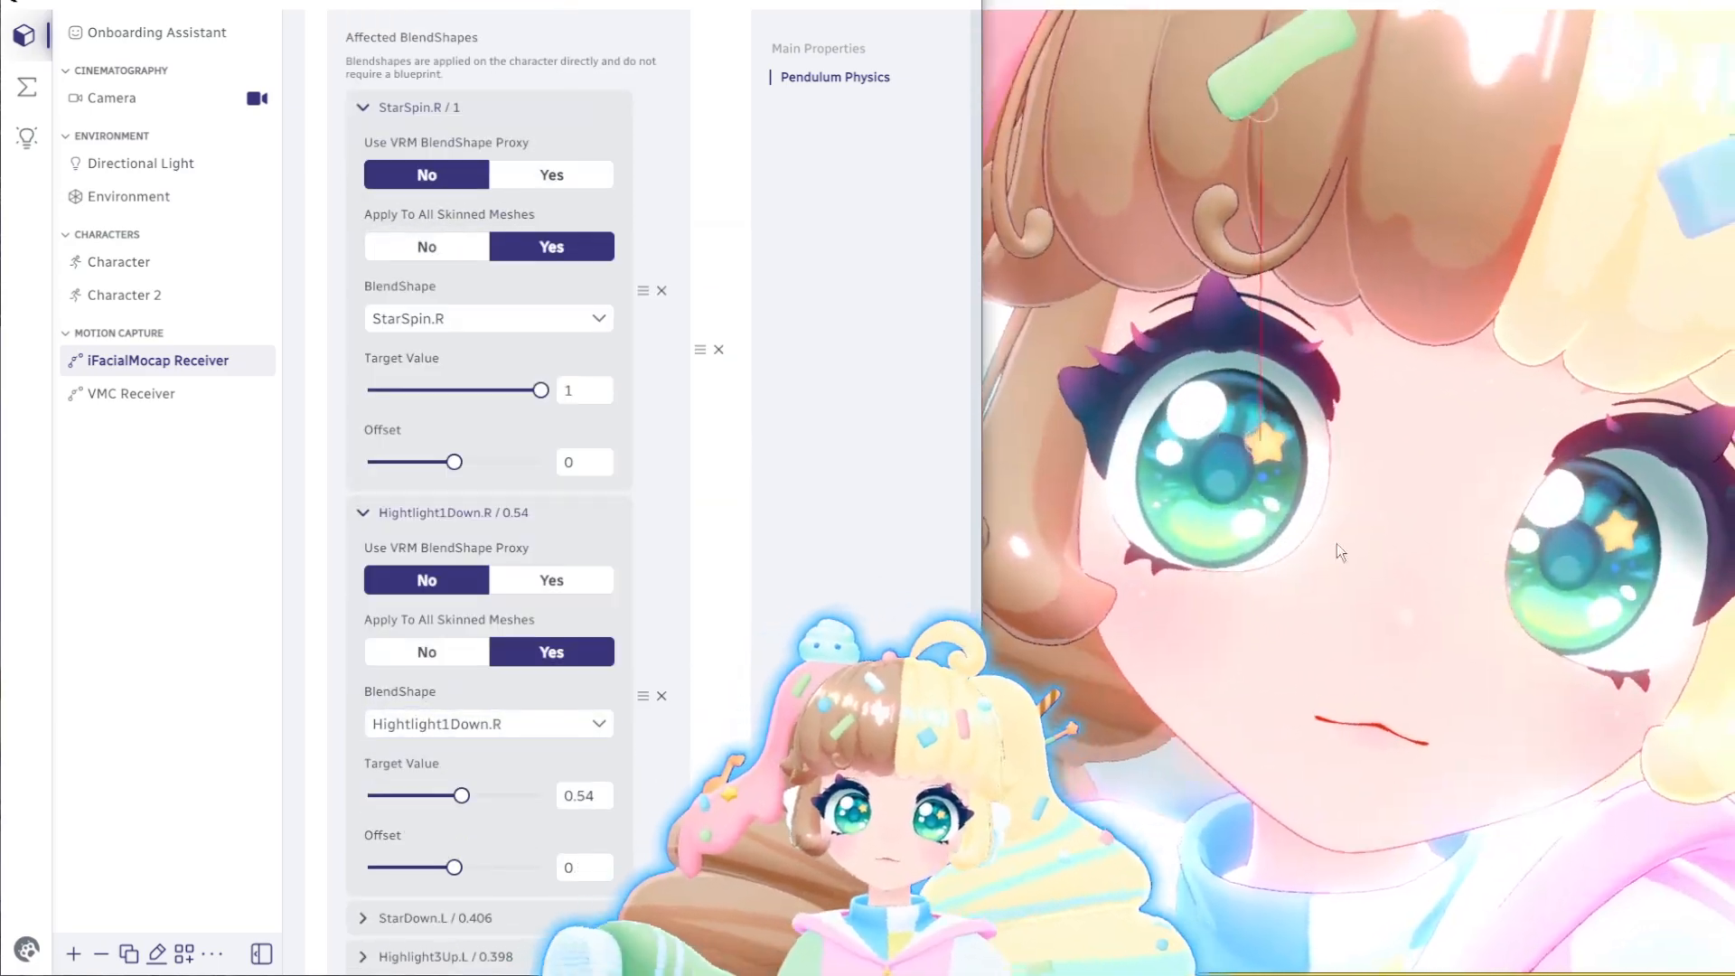
Replace the StarDown.L affected BlendShape with StarDown.R and collapse the finished StarDown.R, Hightlight1Down.R and StarSpin.R entries
{"action": "scroll", "coordinate": [389, 742], "scroll_direction": "down", "scroll_amount": 2}
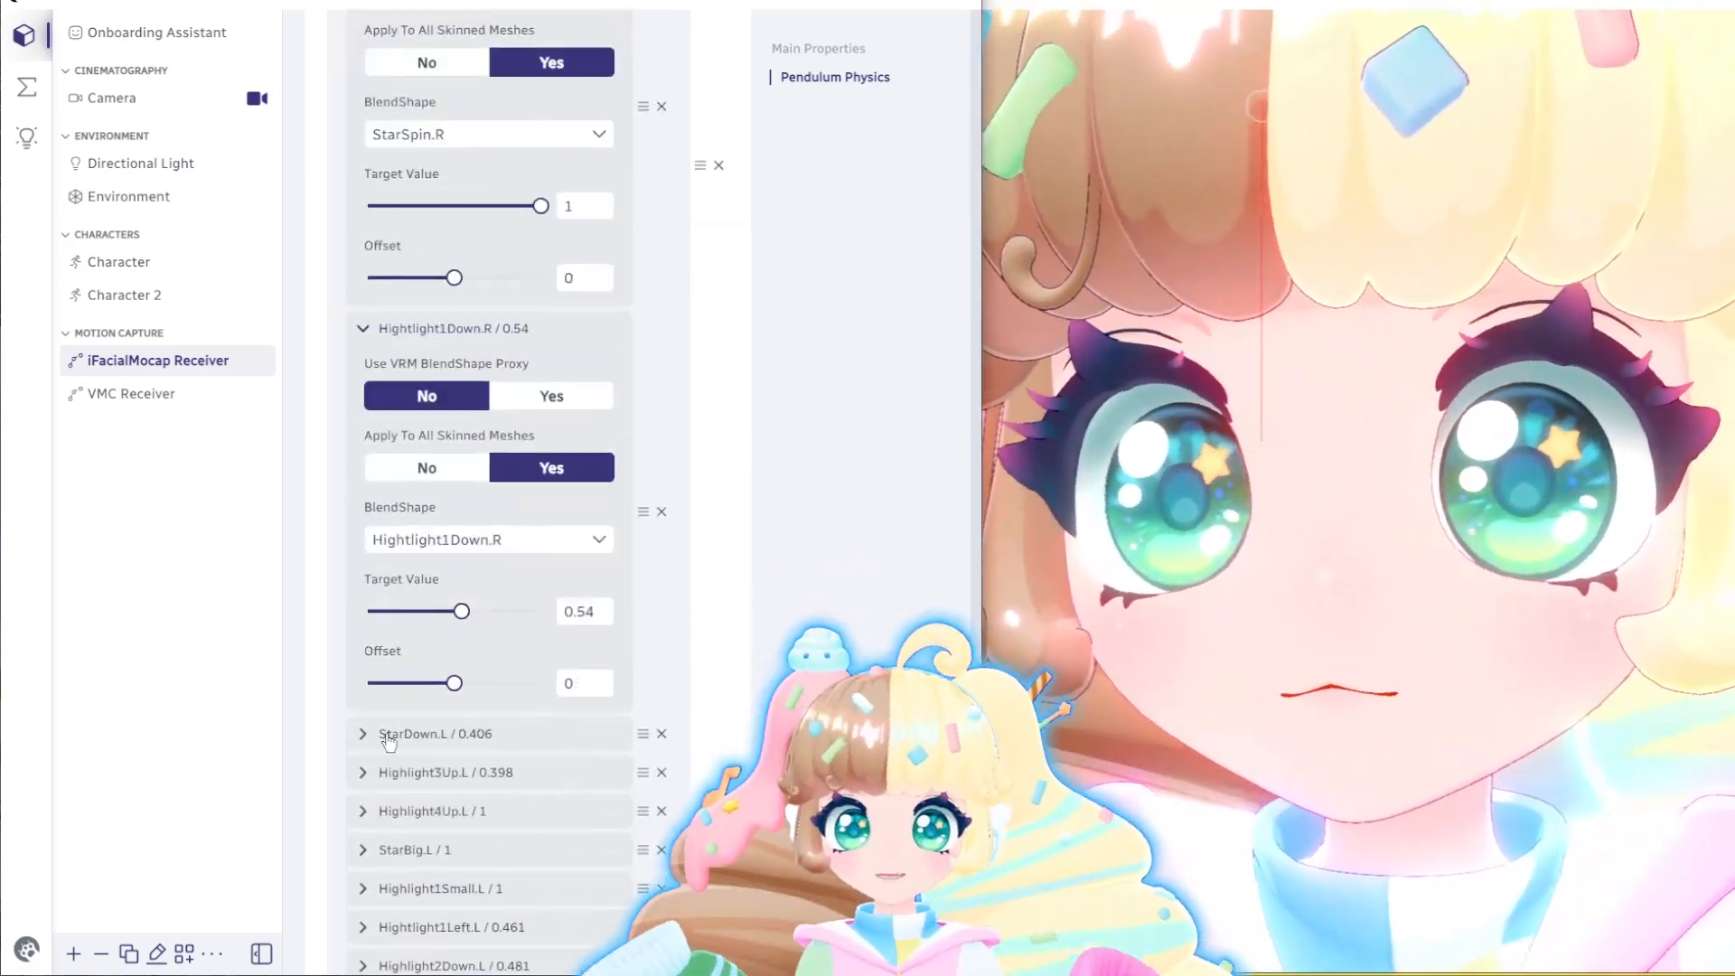
{"action": "left_click", "coordinate": [389, 734]}
{"action": "scroll", "coordinate": [452, 678], "scroll_direction": "down", "scroll_amount": 3}
{"action": "left_click", "coordinate": [488, 669]}
{"action": "scroll", "coordinate": [496, 543], "scroll_direction": "down", "scroll_amount": 2}
{"action": "left_click", "coordinate": [461, 484]}
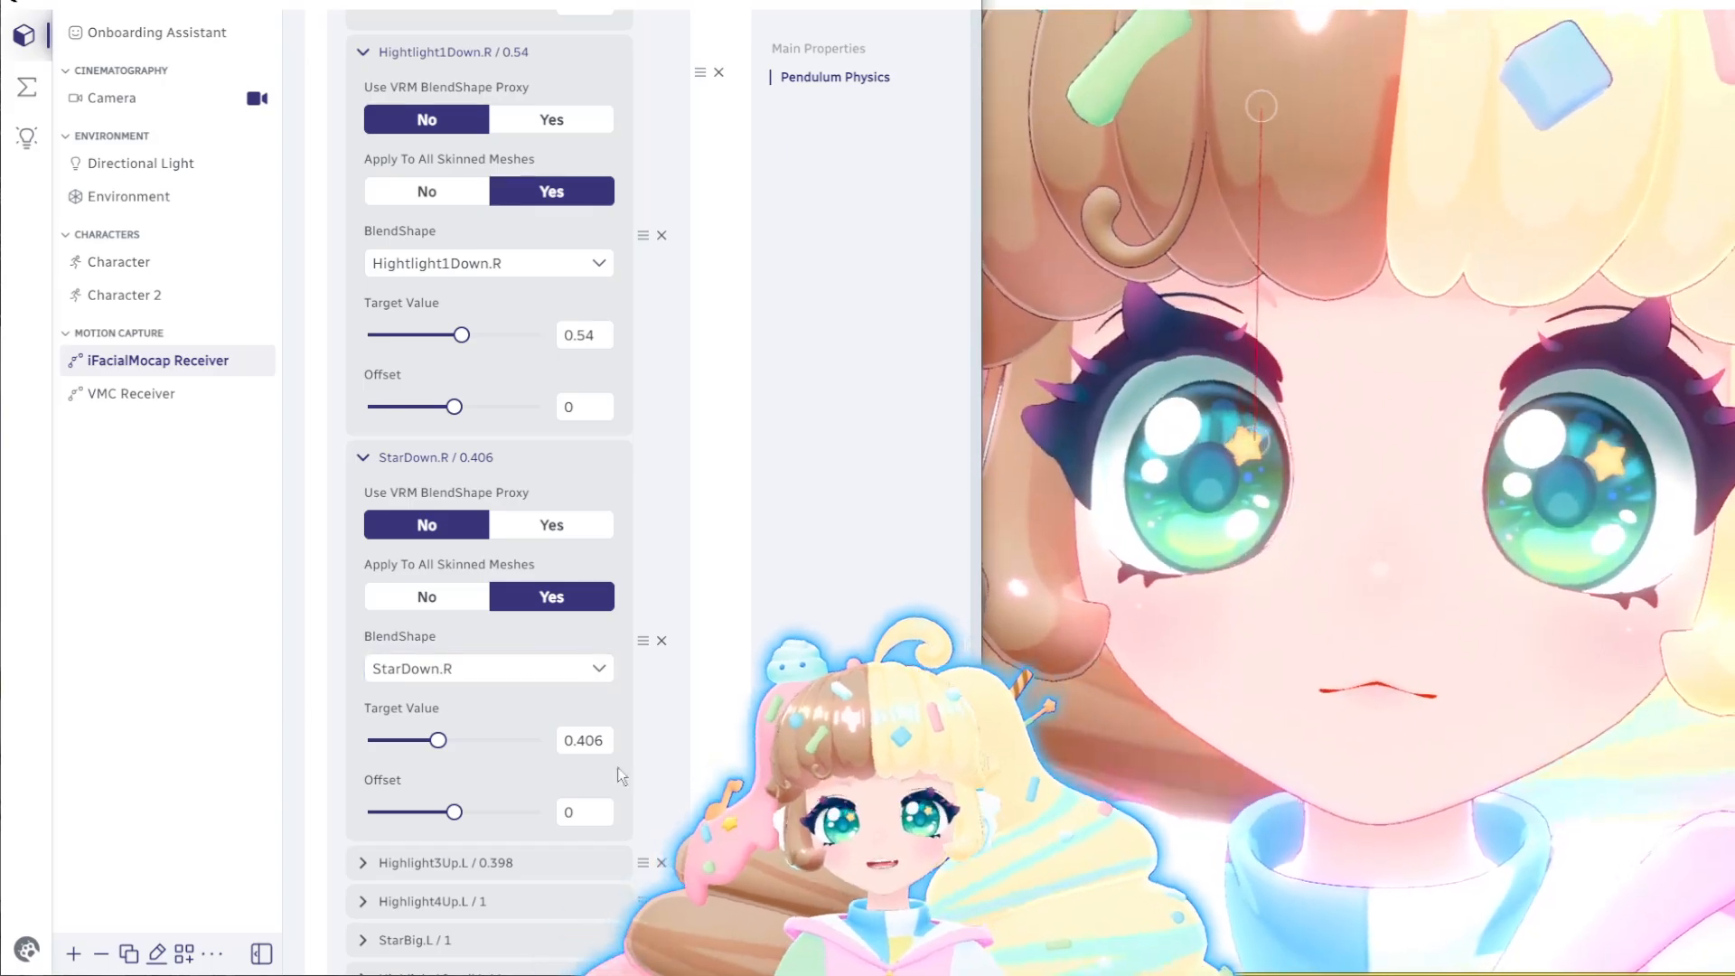
{"action": "left_click", "coordinate": [442, 458]}
{"action": "scroll", "coordinate": [436, 470], "scroll_direction": "up", "scroll_amount": 4}
{"action": "left_click", "coordinate": [432, 423]}
{"action": "scroll", "coordinate": [430, 452], "scroll_direction": "up", "scroll_amount": 4}
{"action": "left_click", "coordinate": [431, 387]}
Replace the Highlight3Up.L affected BlendShape with Highlight3Up.R
{"action": "left_click", "coordinate": [443, 499]}
{"action": "scroll", "coordinate": [457, 543], "scroll_direction": "down", "scroll_amount": 2}
{"action": "left_click", "coordinate": [479, 544]}
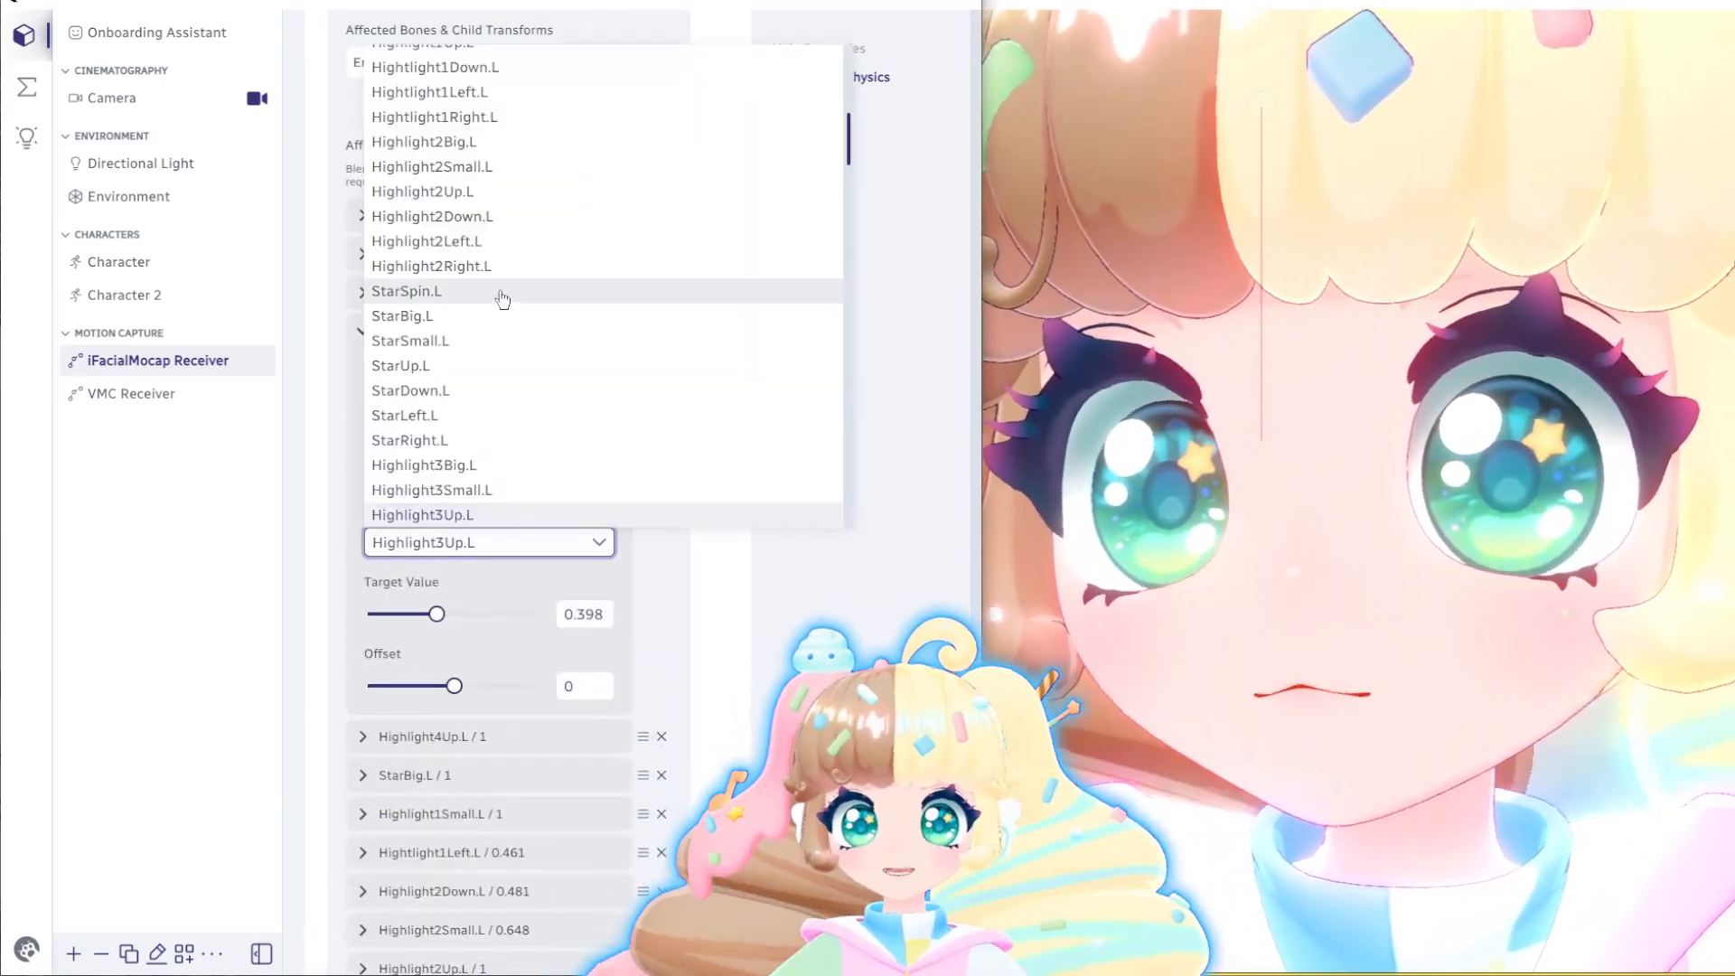
{"action": "scroll", "coordinate": [502, 307], "scroll_direction": "down", "scroll_amount": 14}
{"action": "scroll", "coordinate": [500, 329], "scroll_direction": "up", "scroll_amount": 4}
{"action": "left_click", "coordinate": [498, 351]}
Try a target value of 1 for Highlight3Up.R, and restore it to 0.398
{"action": "scroll", "coordinate": [371, 560], "scroll_direction": "down", "scroll_amount": 2}
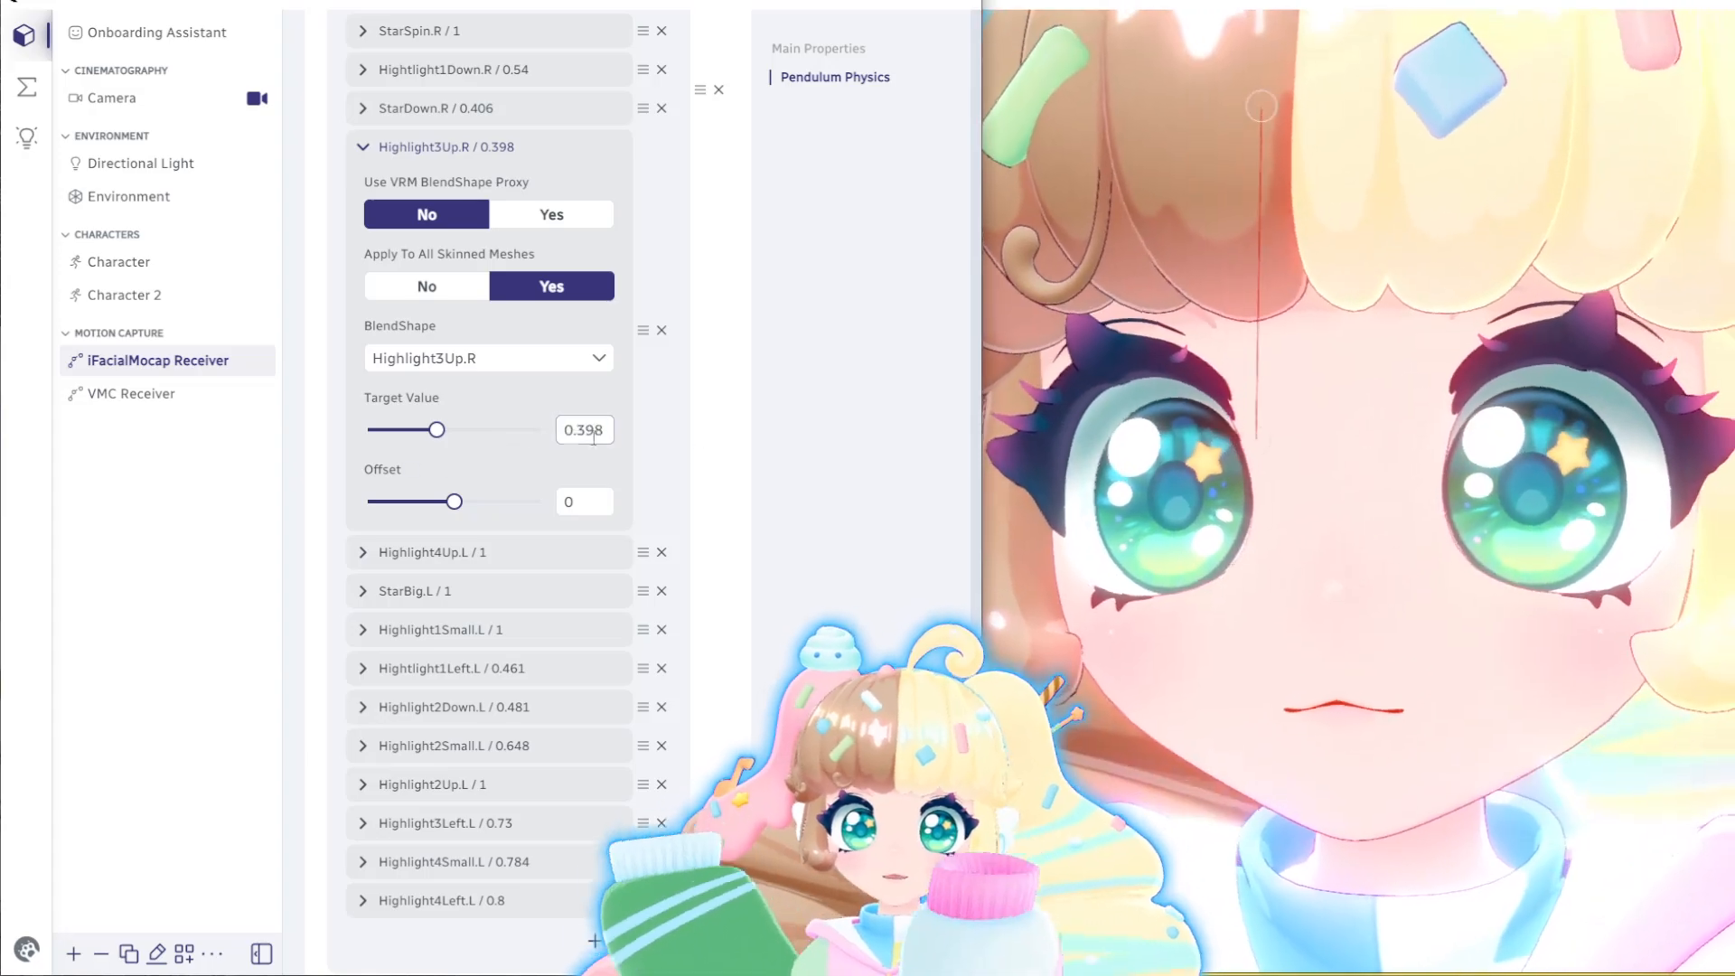
{"action": "left_click_drag", "start_coordinate": [437, 430], "coordinate": [559, 431]}
{"action": "type", "text": "0.3"}
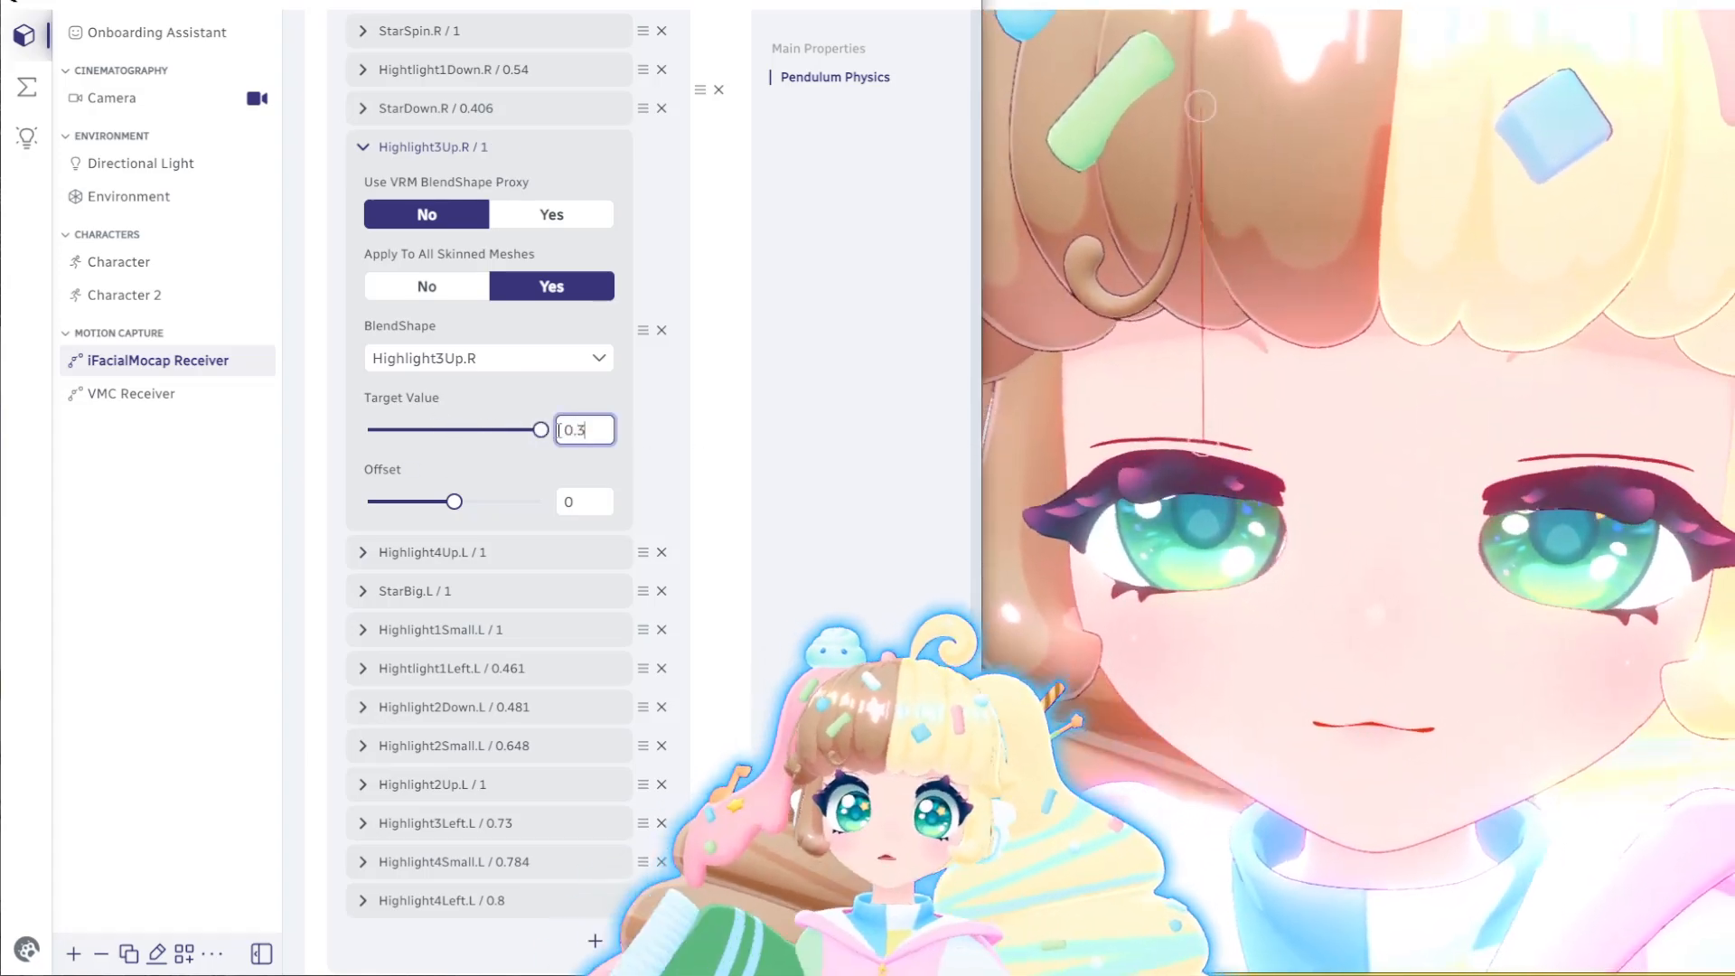
{"action": "type", "text": "98"}
{"action": "left_click", "coordinate": [827, 507]}
{"action": "scroll", "coordinate": [385, 163], "scroll_direction": "up", "scroll_amount": 1}
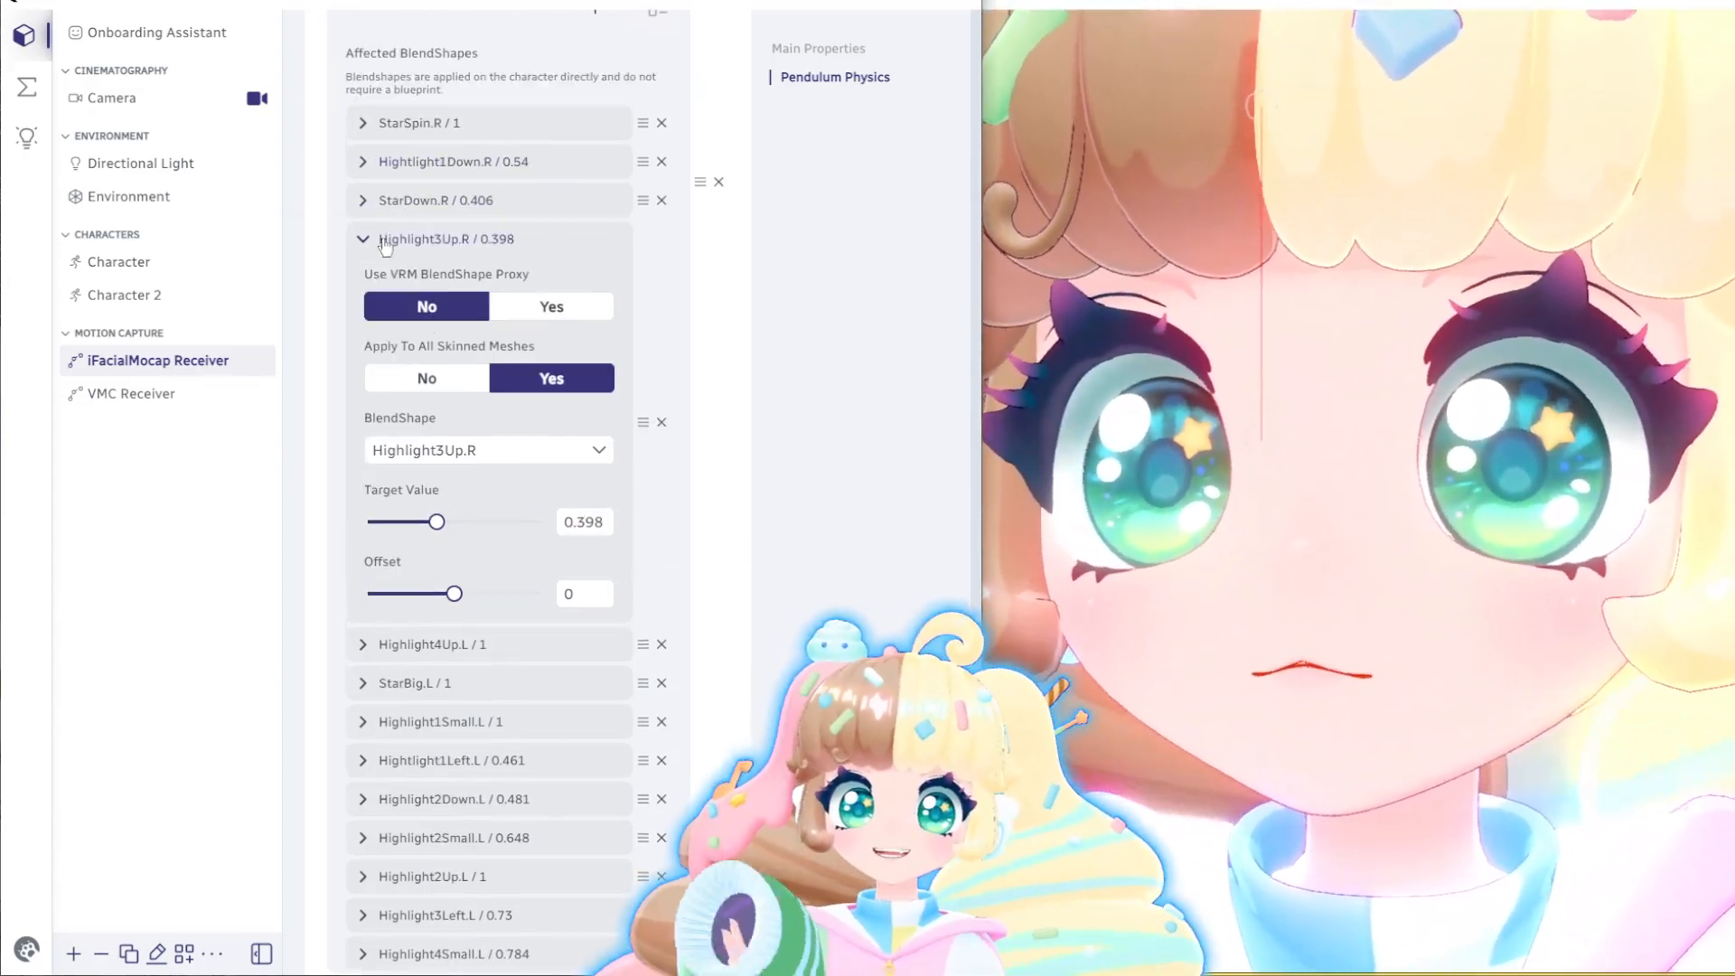
Collapse Highlight3Up.R, replace the Highlight4Up.L affected BlendShape with Highlight4Up.R, and collapse that entry as well
{"action": "left_click", "coordinate": [385, 239]}
{"action": "left_click", "coordinate": [388, 461]}
{"action": "left_click", "coordinate": [506, 673]}
{"action": "scroll", "coordinate": [514, 542], "scroll_direction": "down", "scroll_amount": 3}
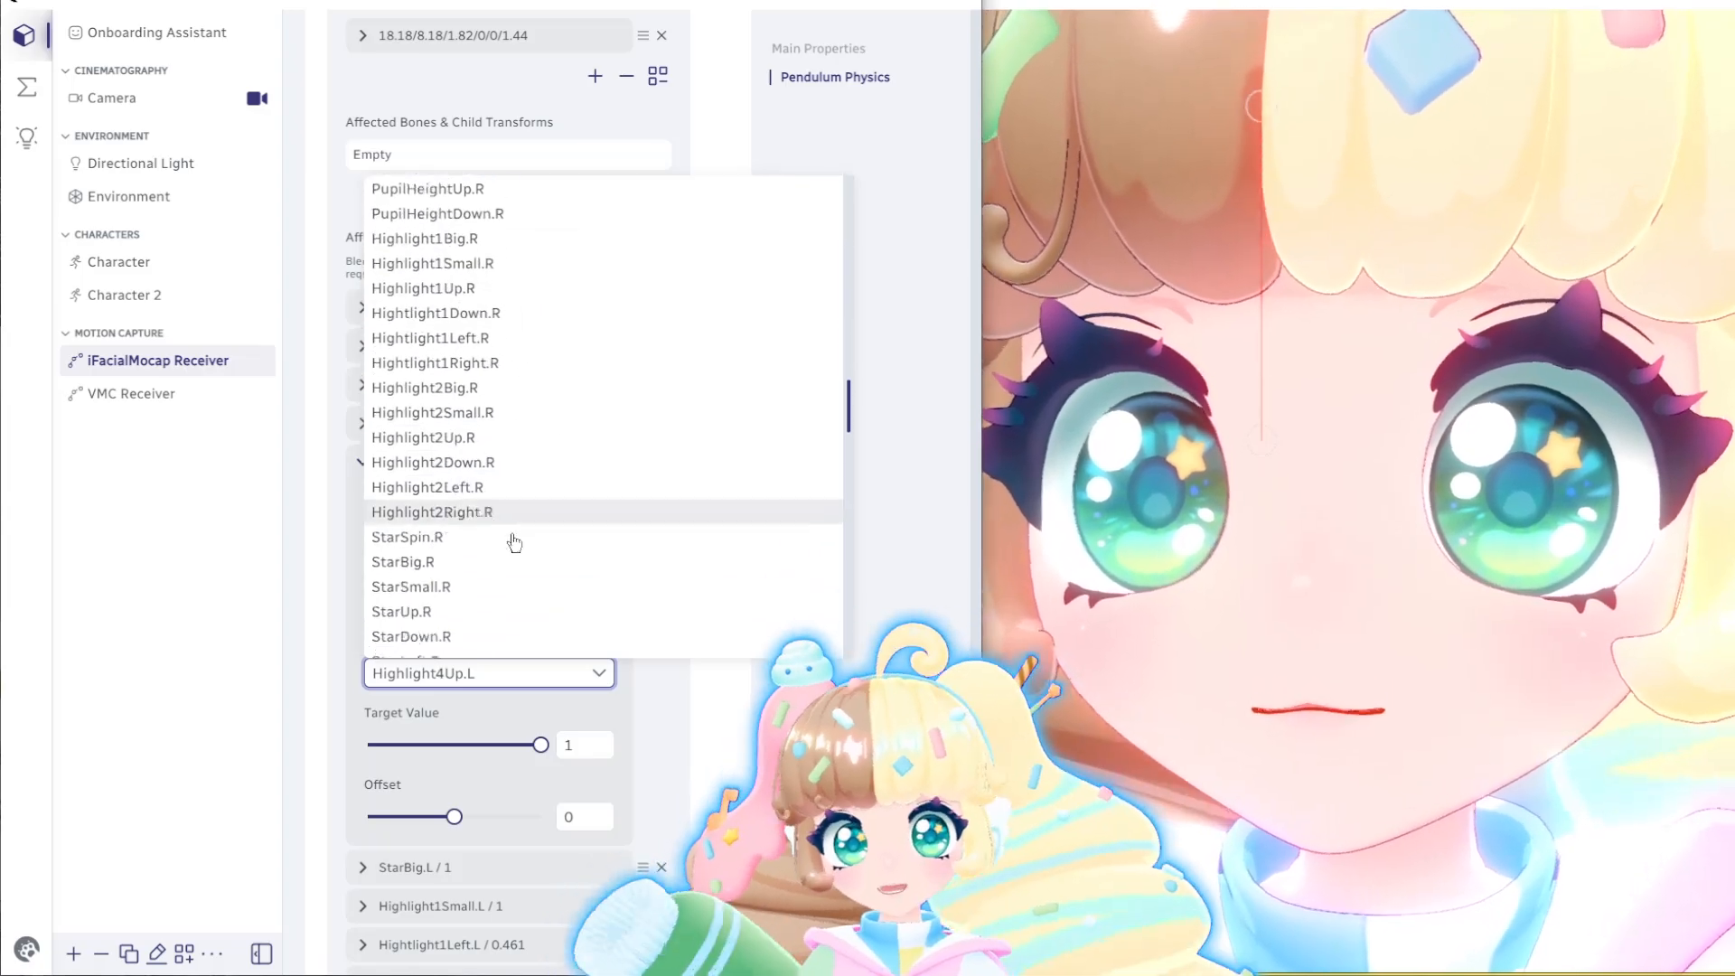
{"action": "scroll", "coordinate": [514, 543], "scroll_direction": "down", "scroll_amount": 4}
{"action": "left_click", "coordinate": [517, 490]}
{"action": "scroll", "coordinate": [731, 718], "scroll_direction": "down", "scroll_amount": 3}
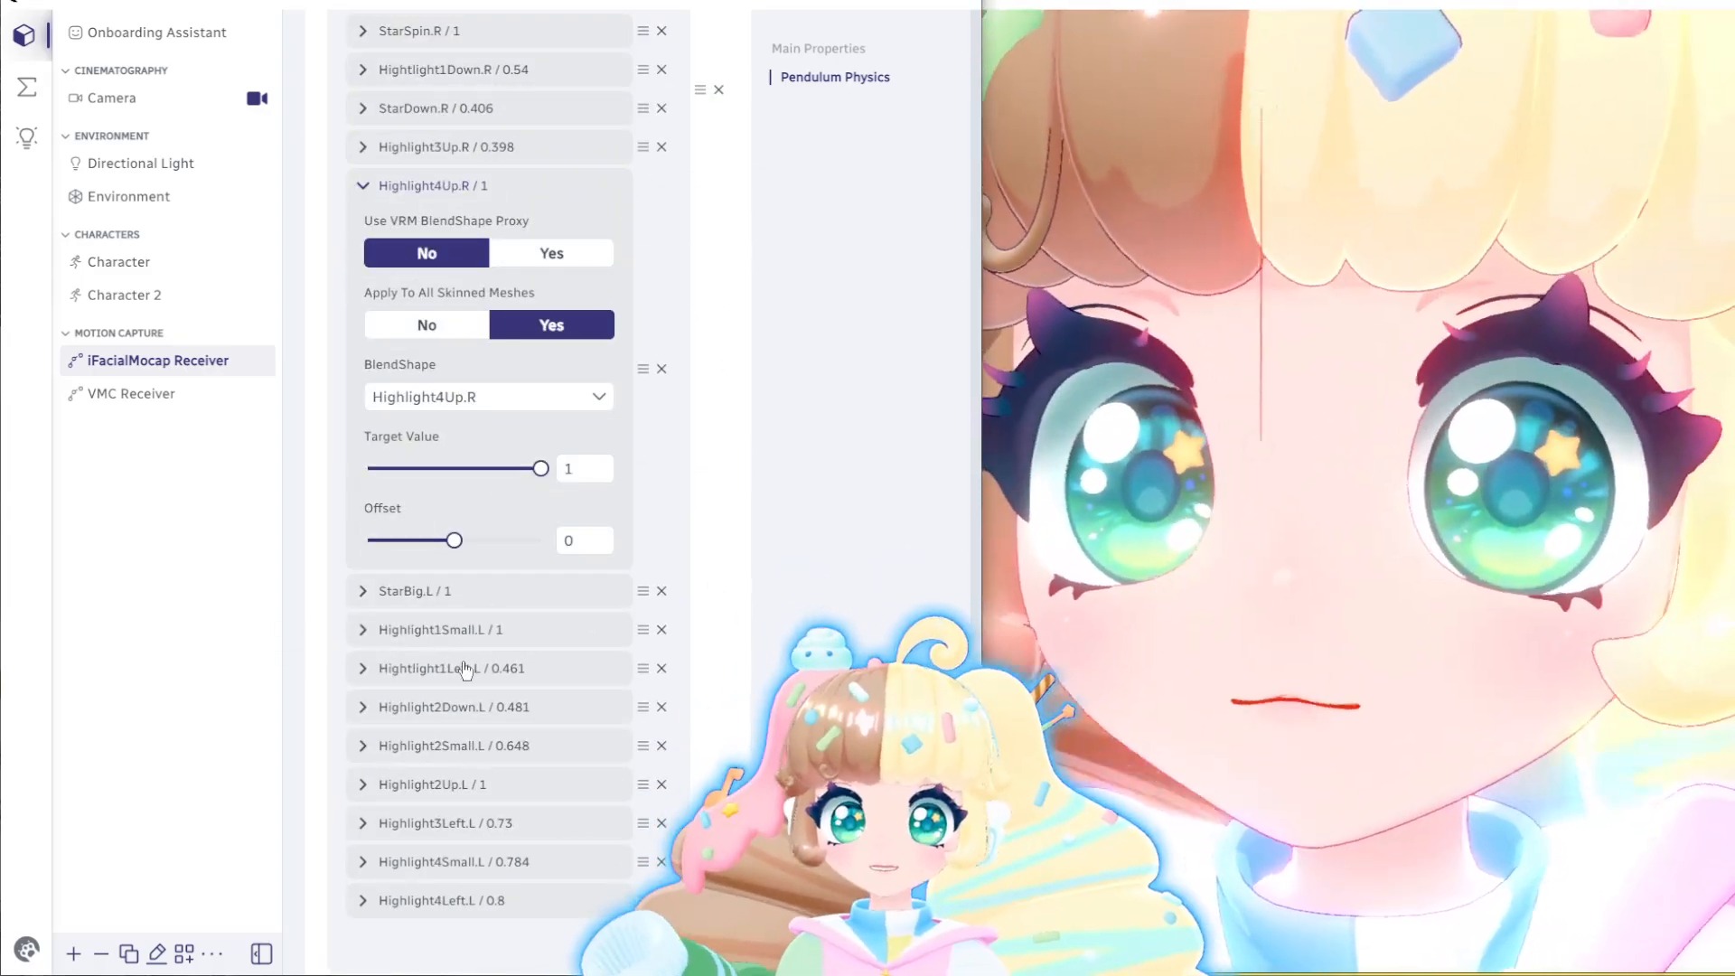
{"action": "scroll", "coordinate": [466, 670], "scroll_direction": "up", "scroll_amount": 3}
{"action": "left_click", "coordinate": [425, 462]}
Replace the StarBig.L affected BlendShape with StarBig.R
{"action": "left_click", "coordinate": [423, 500]}
{"action": "scroll", "coordinate": [452, 542], "scroll_direction": "down", "scroll_amount": 2}
{"action": "left_click", "coordinate": [496, 528]}
{"action": "scroll", "coordinate": [492, 364], "scroll_direction": "down", "scroll_amount": 6}
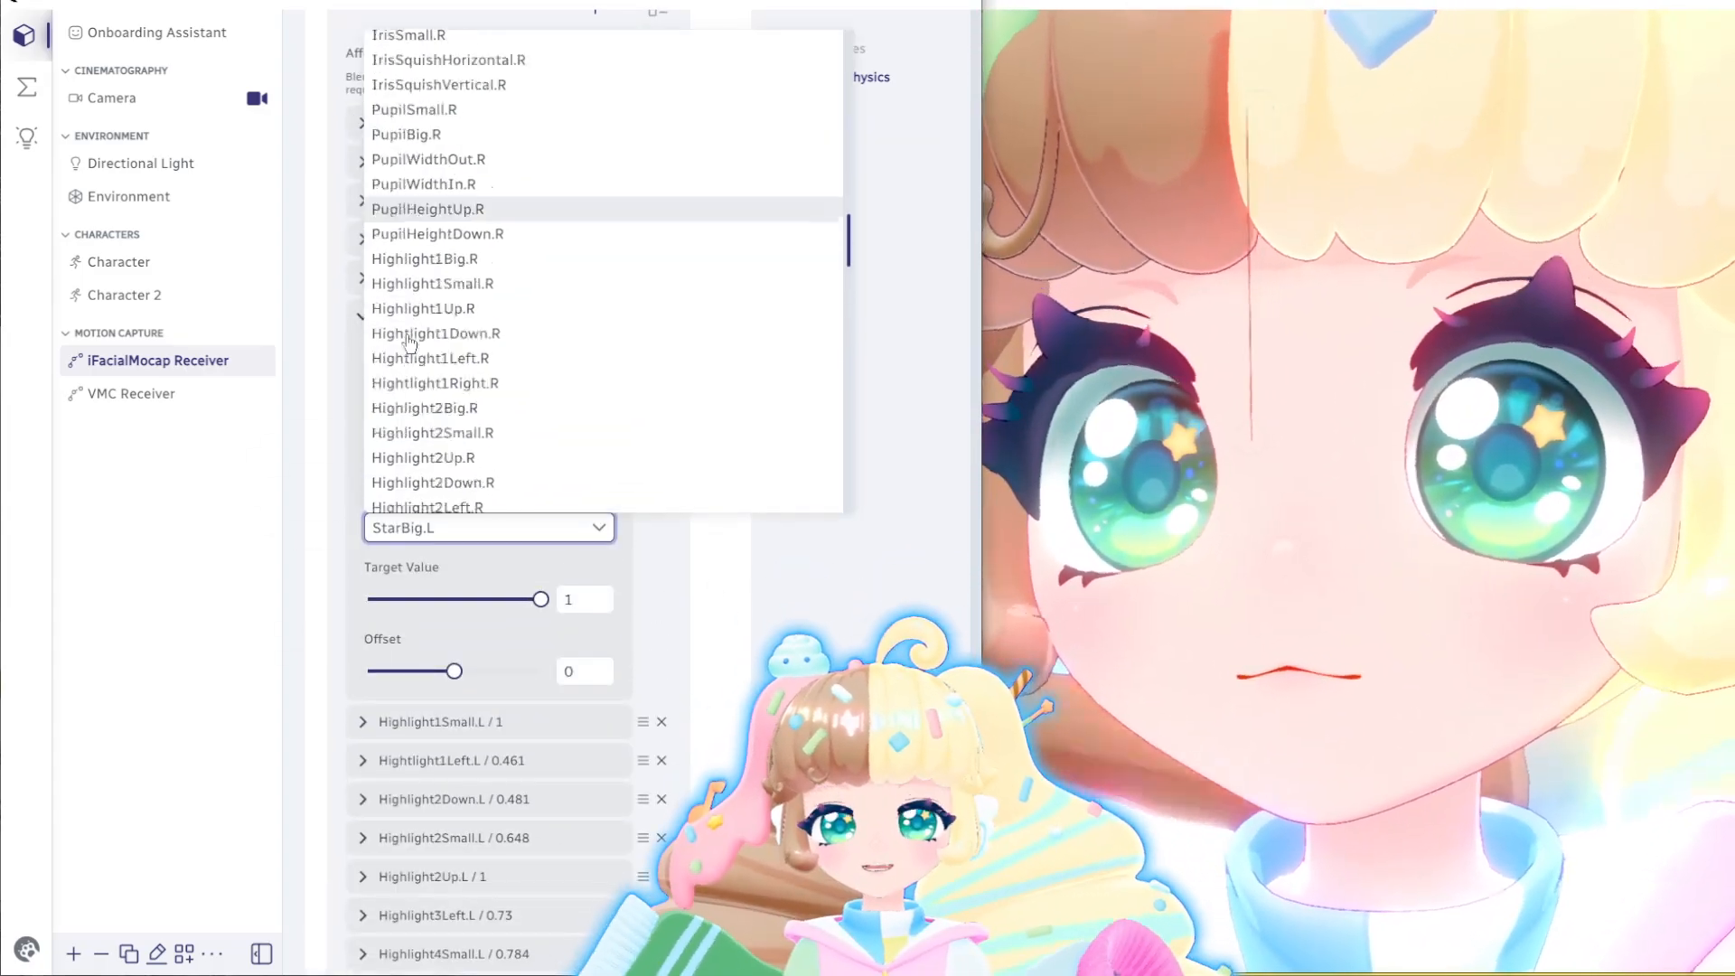
{"action": "scroll", "coordinate": [410, 342], "scroll_direction": "down", "scroll_amount": 5}
{"action": "left_click", "coordinate": [425, 244]}
{"action": "scroll", "coordinate": [578, 560], "scroll_direction": "down", "scroll_amount": 2}
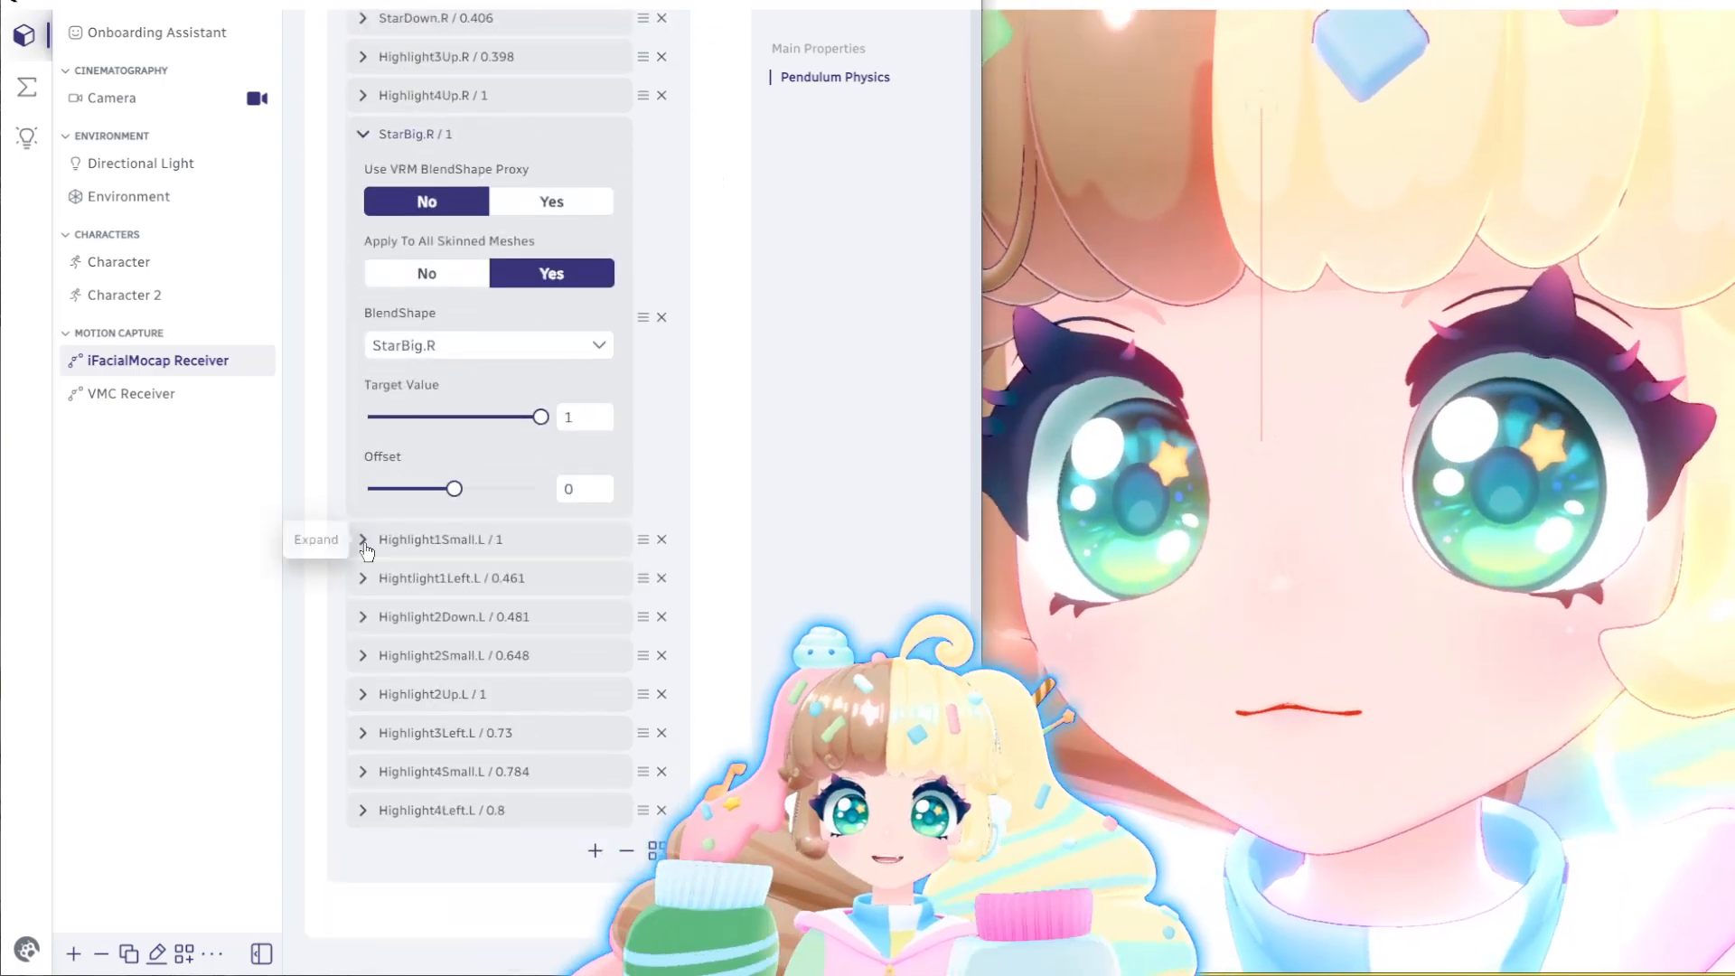
Replace the Highlight1Small.L affected BlendShape with Highlight1Small.R and collapse the Highlight1Small.R and StarBig.R entries
{"action": "left_click", "coordinate": [362, 539]}
{"action": "left_click", "coordinate": [488, 751]}
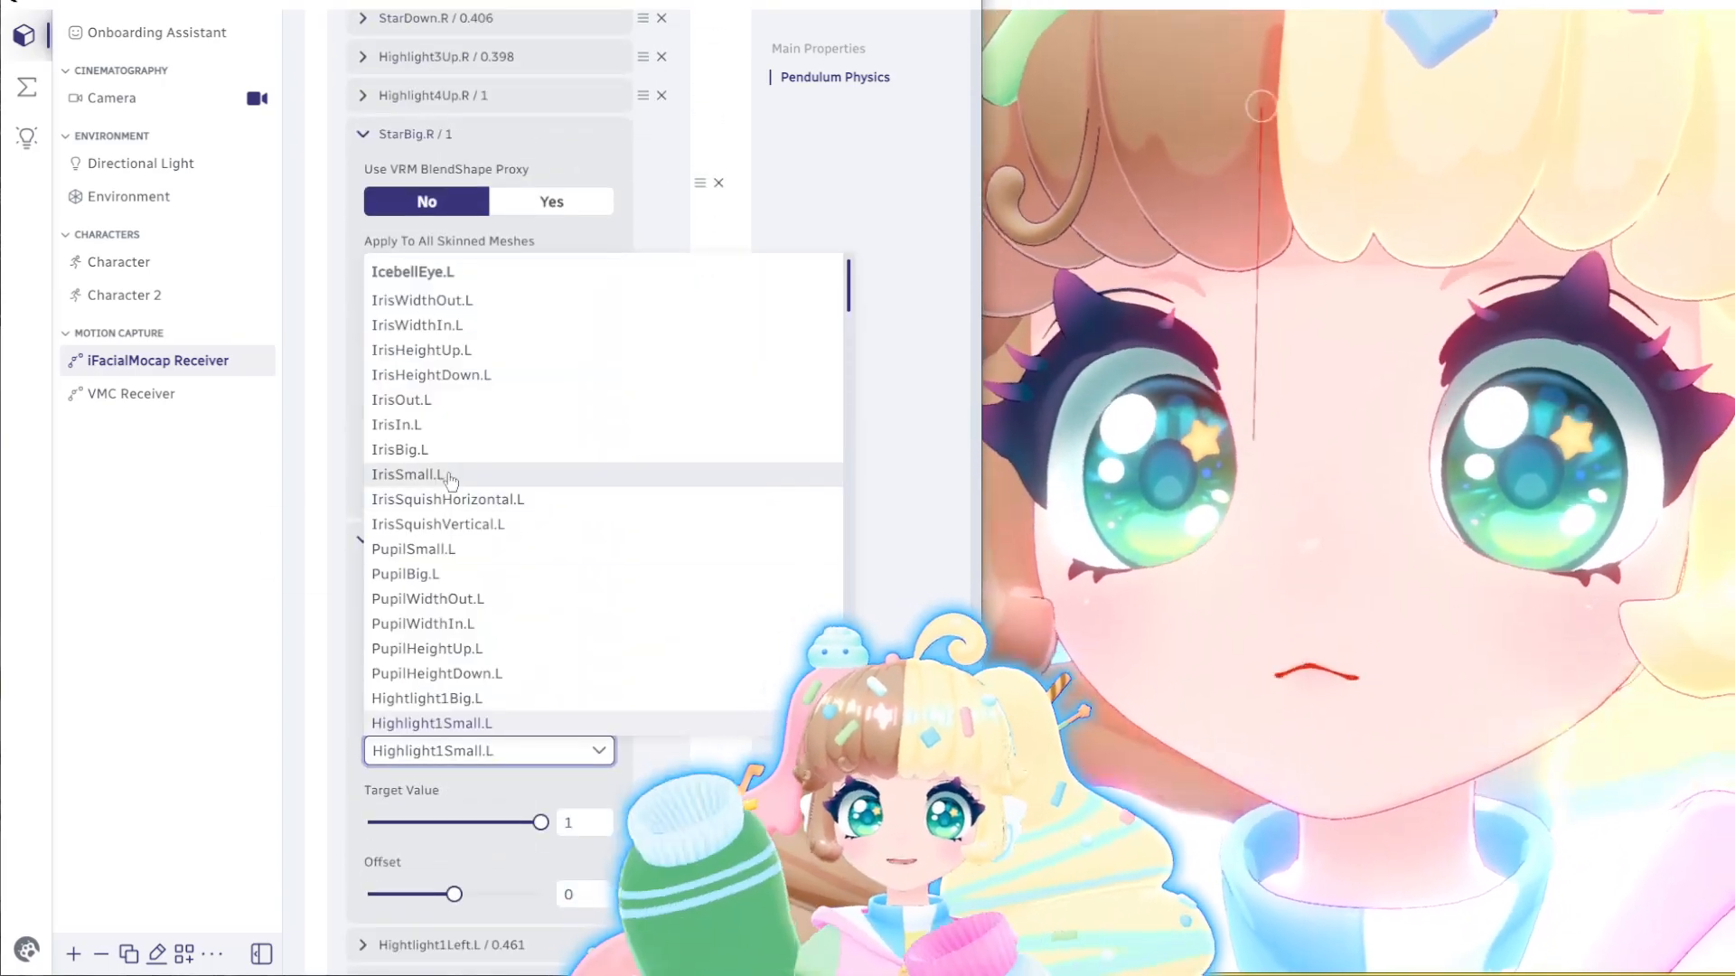
{"action": "left_click", "coordinate": [535, 757]}
{"action": "left_click", "coordinate": [536, 758]}
{"action": "scroll", "coordinate": [534, 563], "scroll_direction": "down", "scroll_amount": 15}
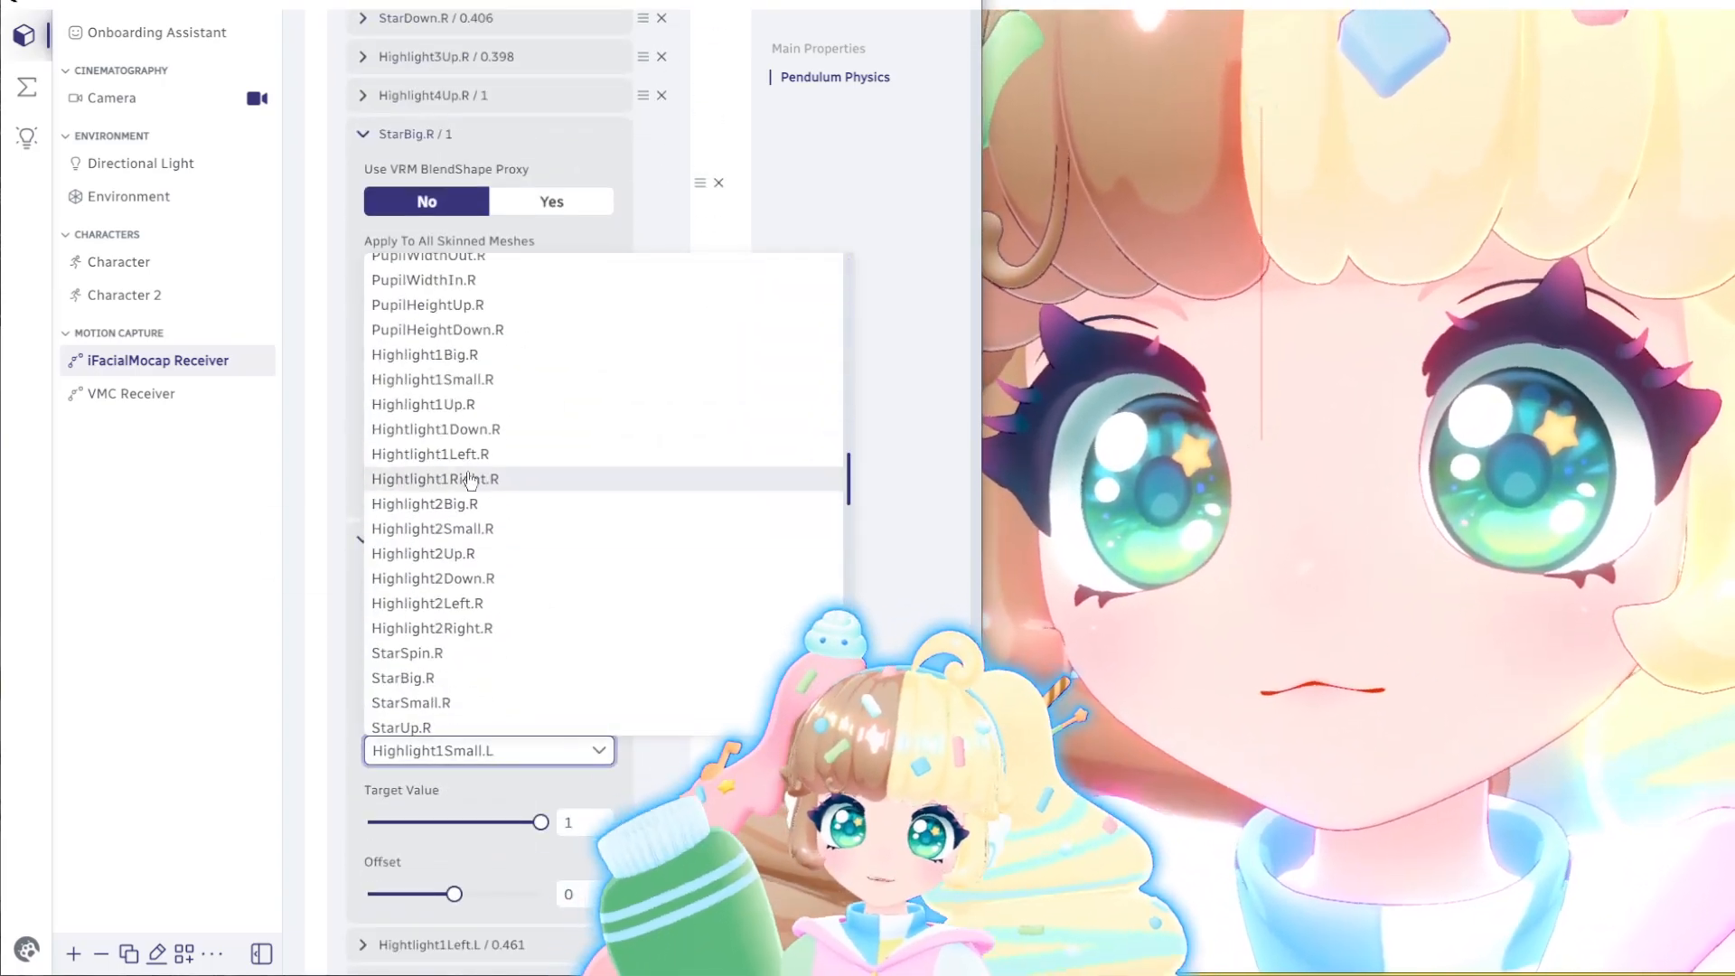
{"action": "left_click", "coordinate": [463, 382]}
{"action": "scroll", "coordinate": [463, 389], "scroll_direction": "down", "scroll_amount": 2}
{"action": "scroll", "coordinate": [371, 589], "scroll_direction": "up", "scroll_amount": 1}
{"action": "left_click", "coordinate": [363, 445]}
{"action": "scroll", "coordinate": [364, 434], "scroll_direction": "up", "scroll_amount": 2}
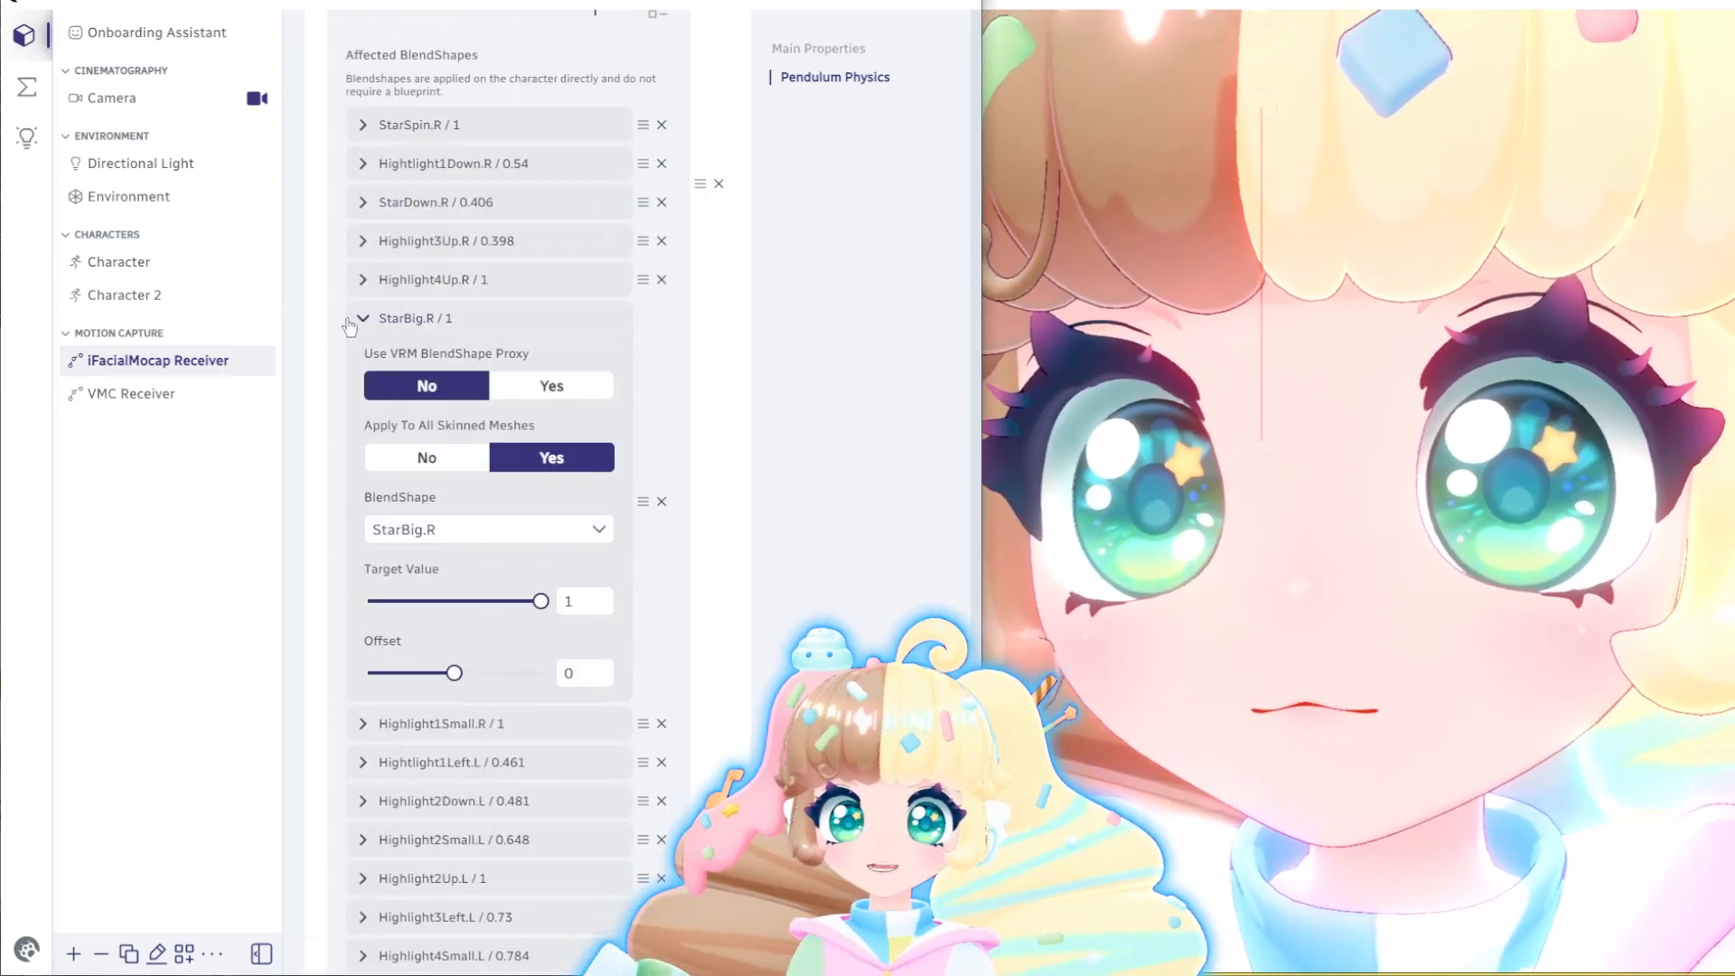
{"action": "left_click", "coordinate": [361, 318]}
Replace the Hightlight1Left.L affected BlendShape with Hightlight1Left.R
{"action": "left_click", "coordinate": [362, 578]}
{"action": "scroll", "coordinate": [362, 579], "scroll_direction": "down", "scroll_amount": 2}
{"action": "left_click", "coordinate": [488, 604]}
{"action": "scroll", "coordinate": [519, 515], "scroll_direction": "down", "scroll_amount": 6}
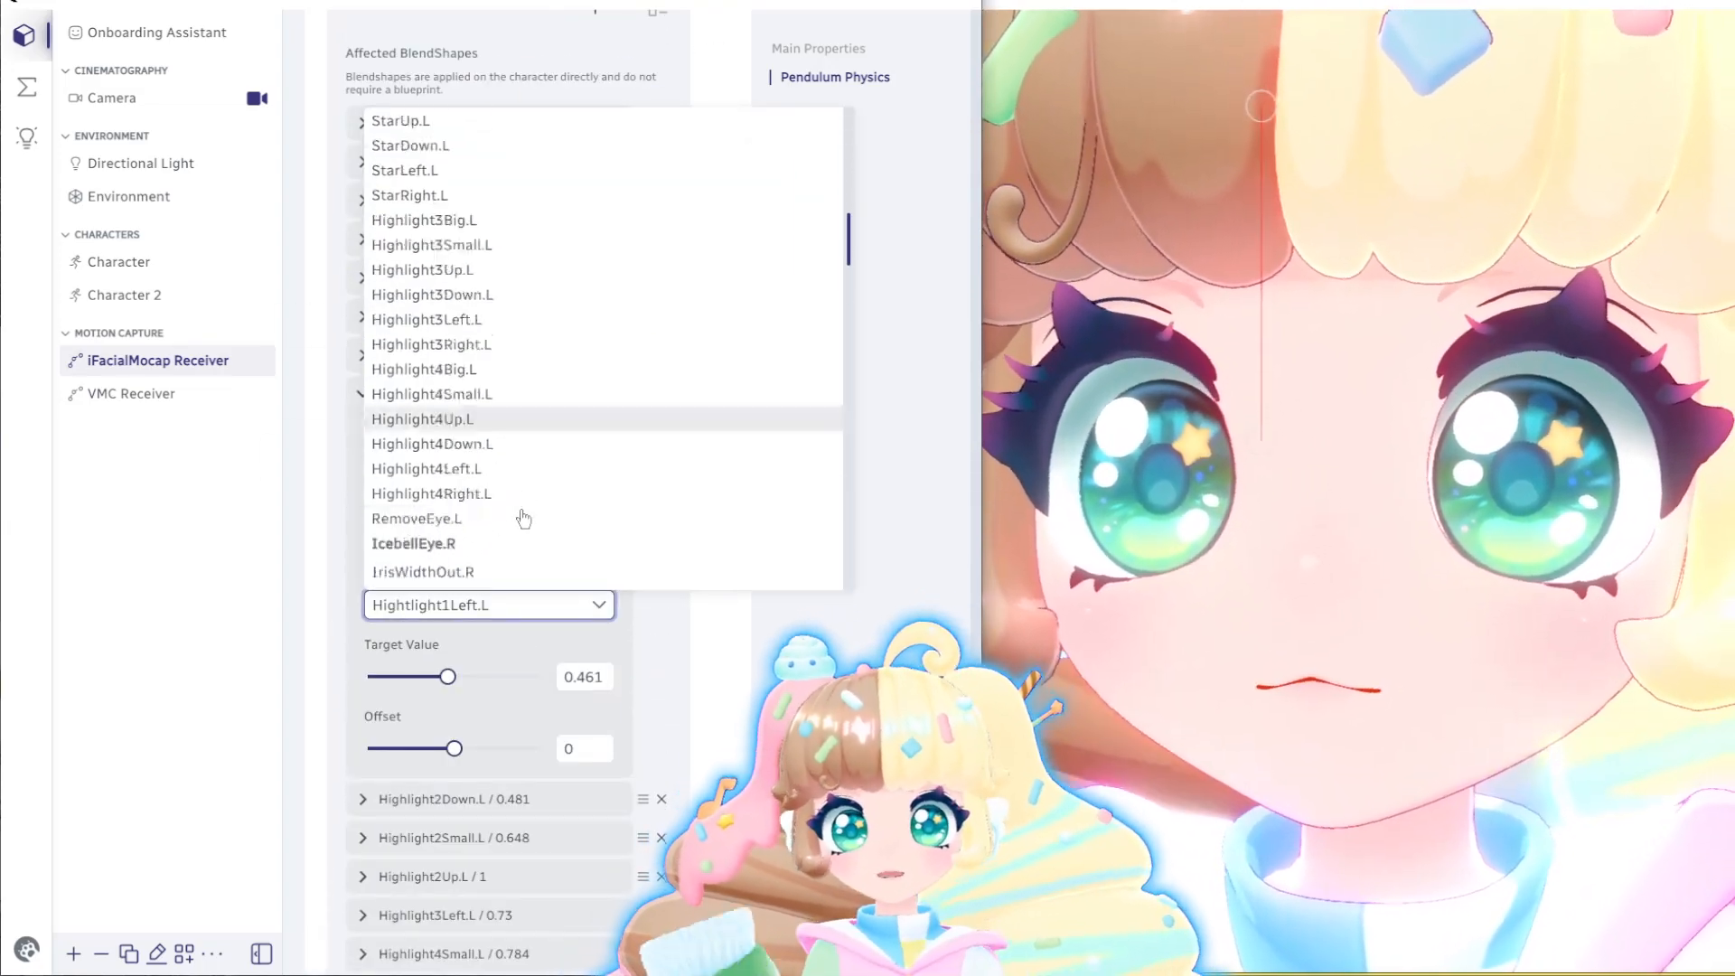
{"action": "left_click", "coordinate": [463, 418]}
{"action": "scroll", "coordinate": [434, 452], "scroll_direction": "down", "scroll_amount": 2}
Replace the Highlight2Down.L affected BlendShape with Highlight2Down.R and collapse the finished entry
{"action": "left_click", "coordinate": [361, 615]}
{"action": "scroll", "coordinate": [363, 612], "scroll_direction": "down", "scroll_amount": 3}
{"action": "left_click", "coordinate": [452, 552]}
{"action": "scroll", "coordinate": [522, 353], "scroll_direction": "down", "scroll_amount": 20}
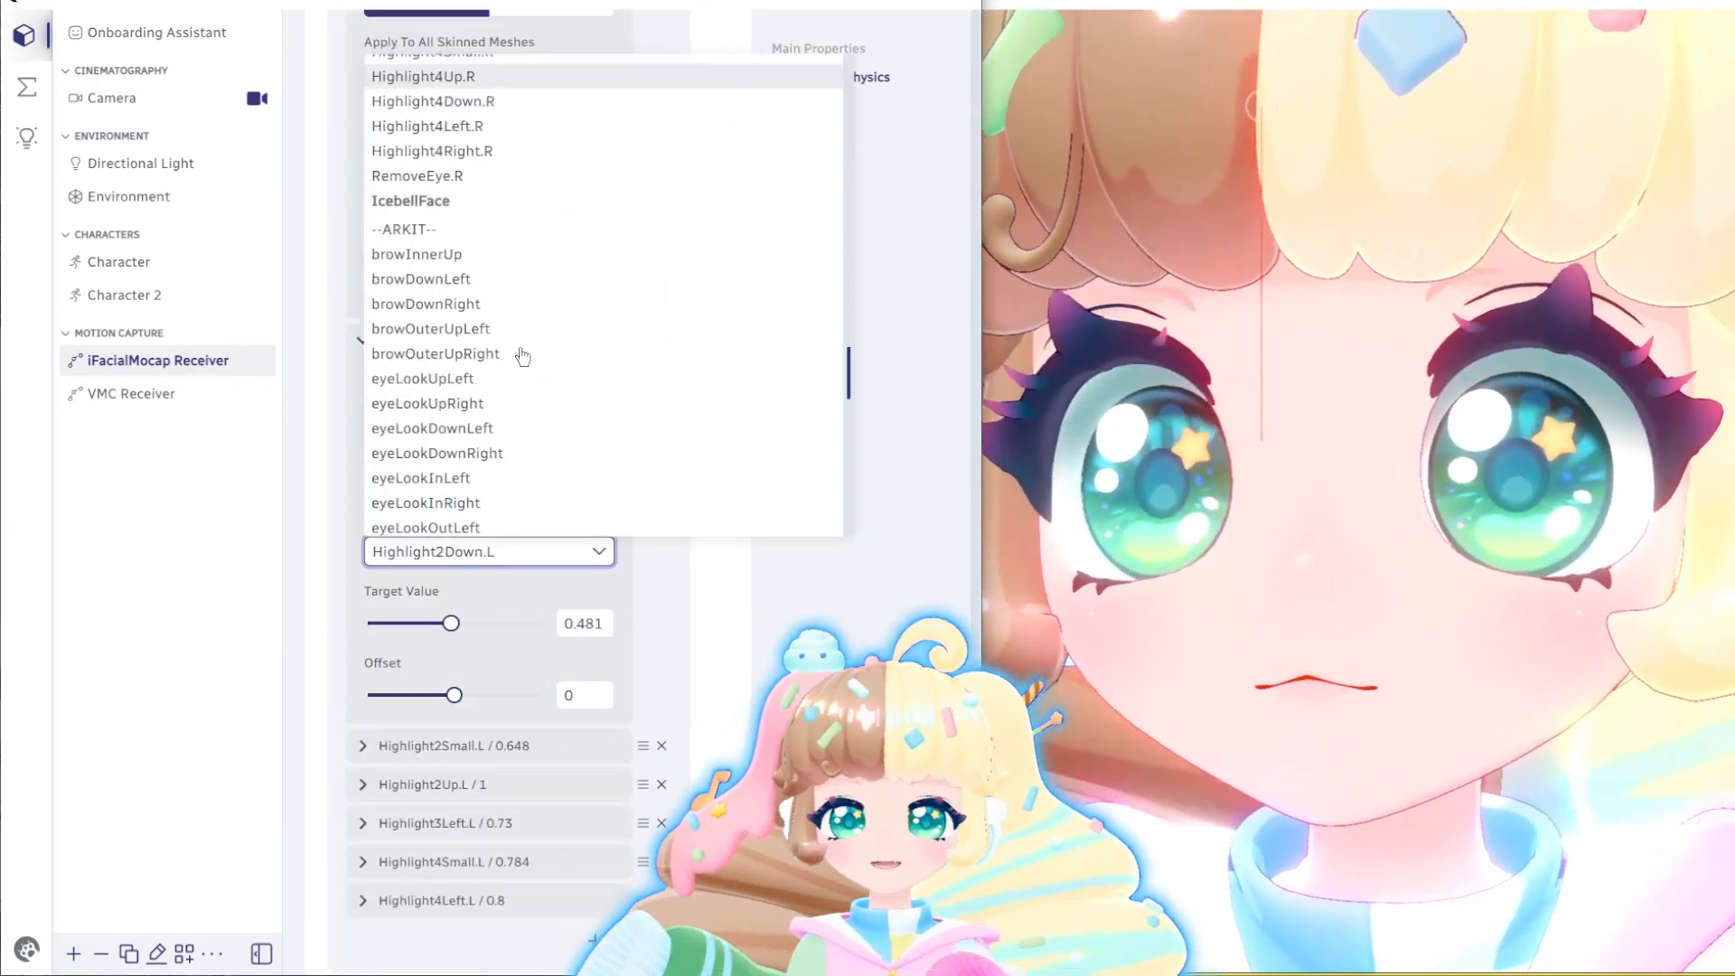
{"action": "scroll", "coordinate": [521, 351], "scroll_direction": "up", "scroll_amount": 9}
{"action": "left_click", "coordinate": [434, 362]}
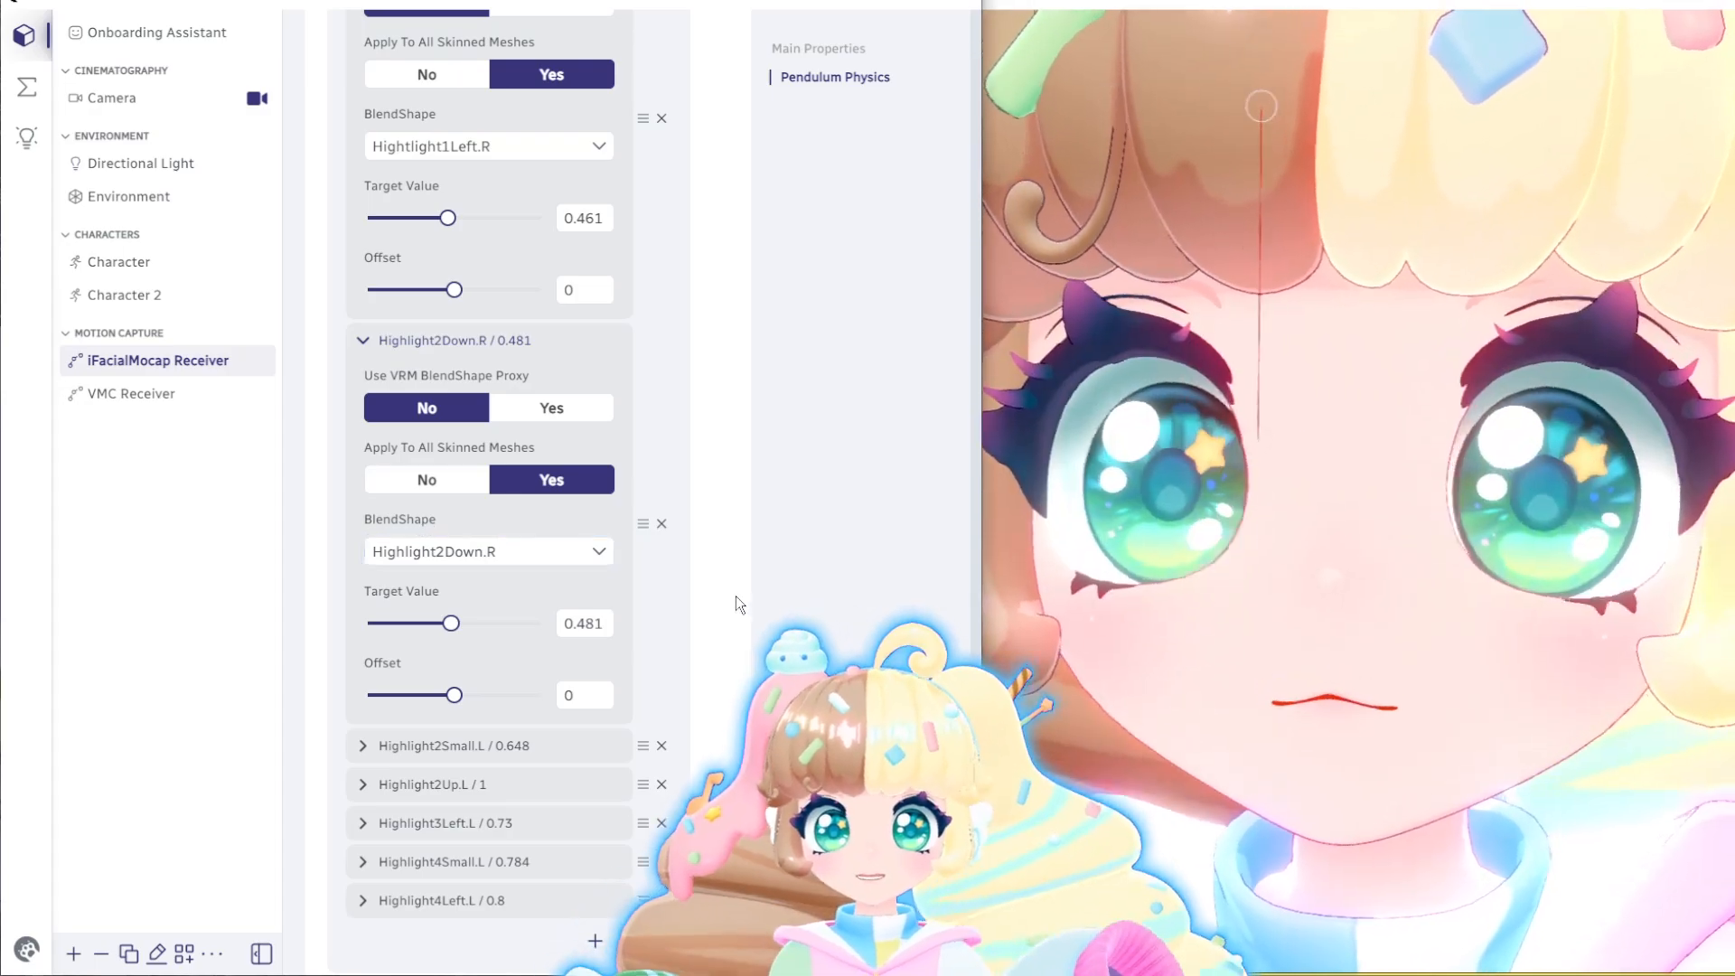
{"action": "left_click", "coordinate": [372, 351]}
Replace the Highlight2Small.L affected BlendShape with Highlight2Small.R and collapse the finished entry
{"action": "left_click", "coordinate": [483, 655]}
{"action": "scroll", "coordinate": [486, 674], "scroll_direction": "down", "scroll_amount": 3}
{"action": "left_click", "coordinate": [515, 594]}
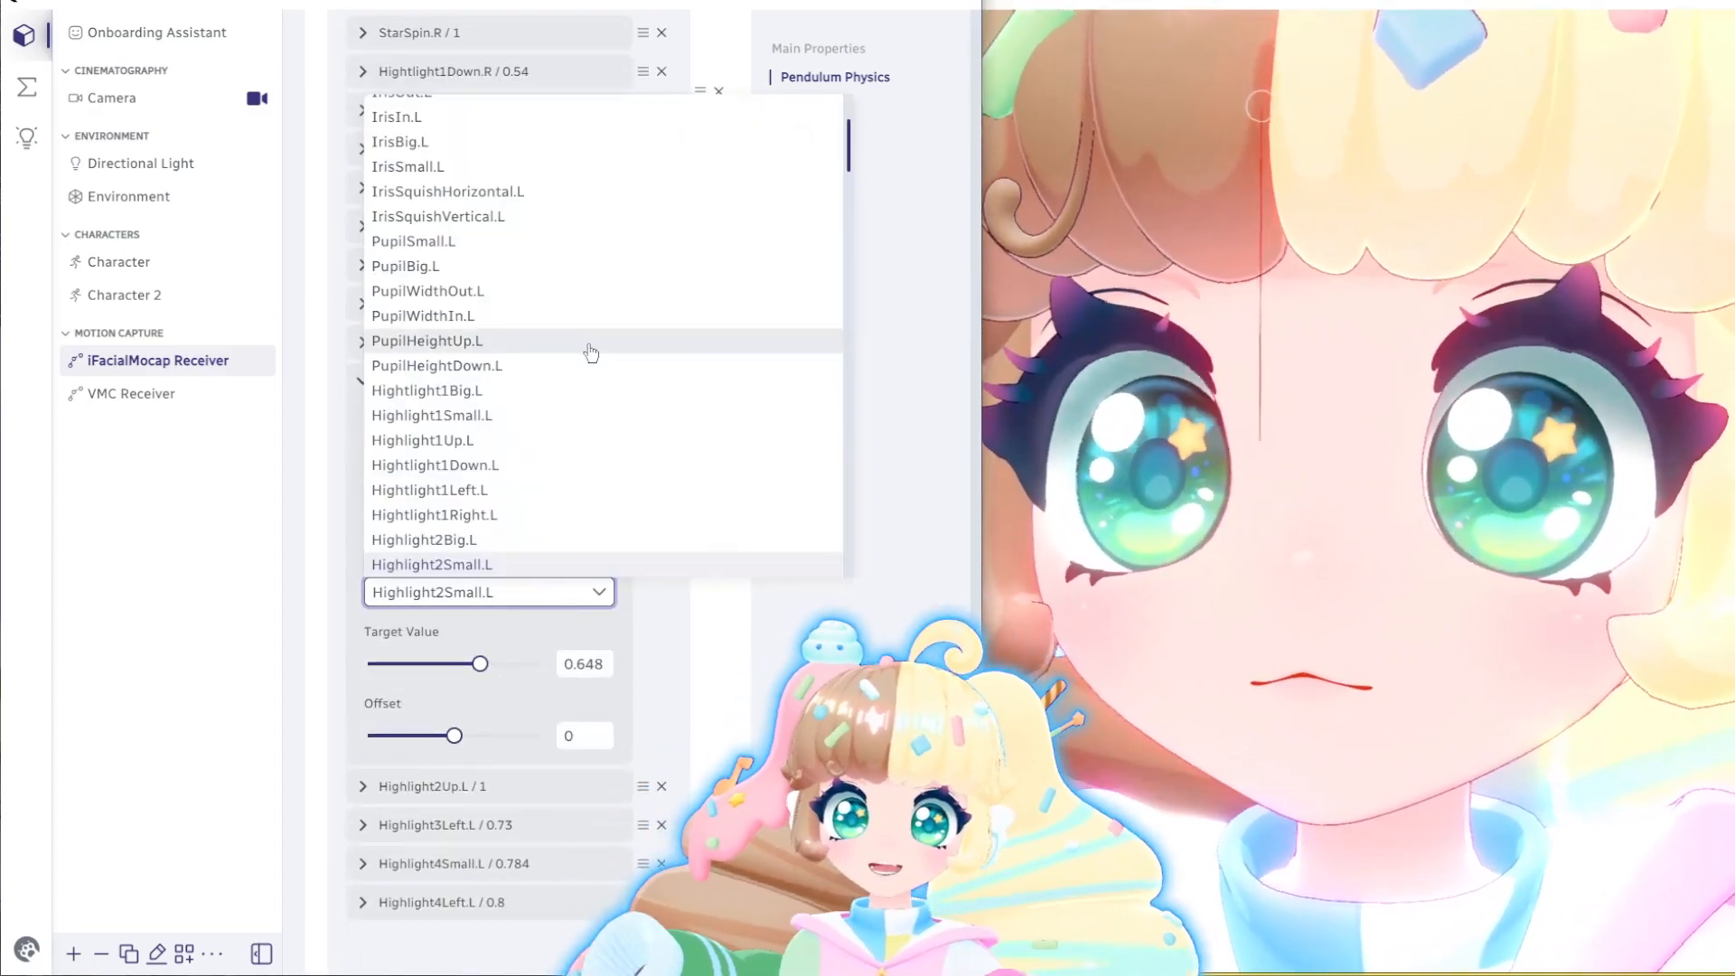
{"action": "scroll", "coordinate": [591, 353], "scroll_direction": "down", "scroll_amount": 1}
{"action": "scroll", "coordinate": [590, 352], "scroll_direction": "down", "scroll_amount": 12}
{"action": "left_click", "coordinate": [566, 499]}
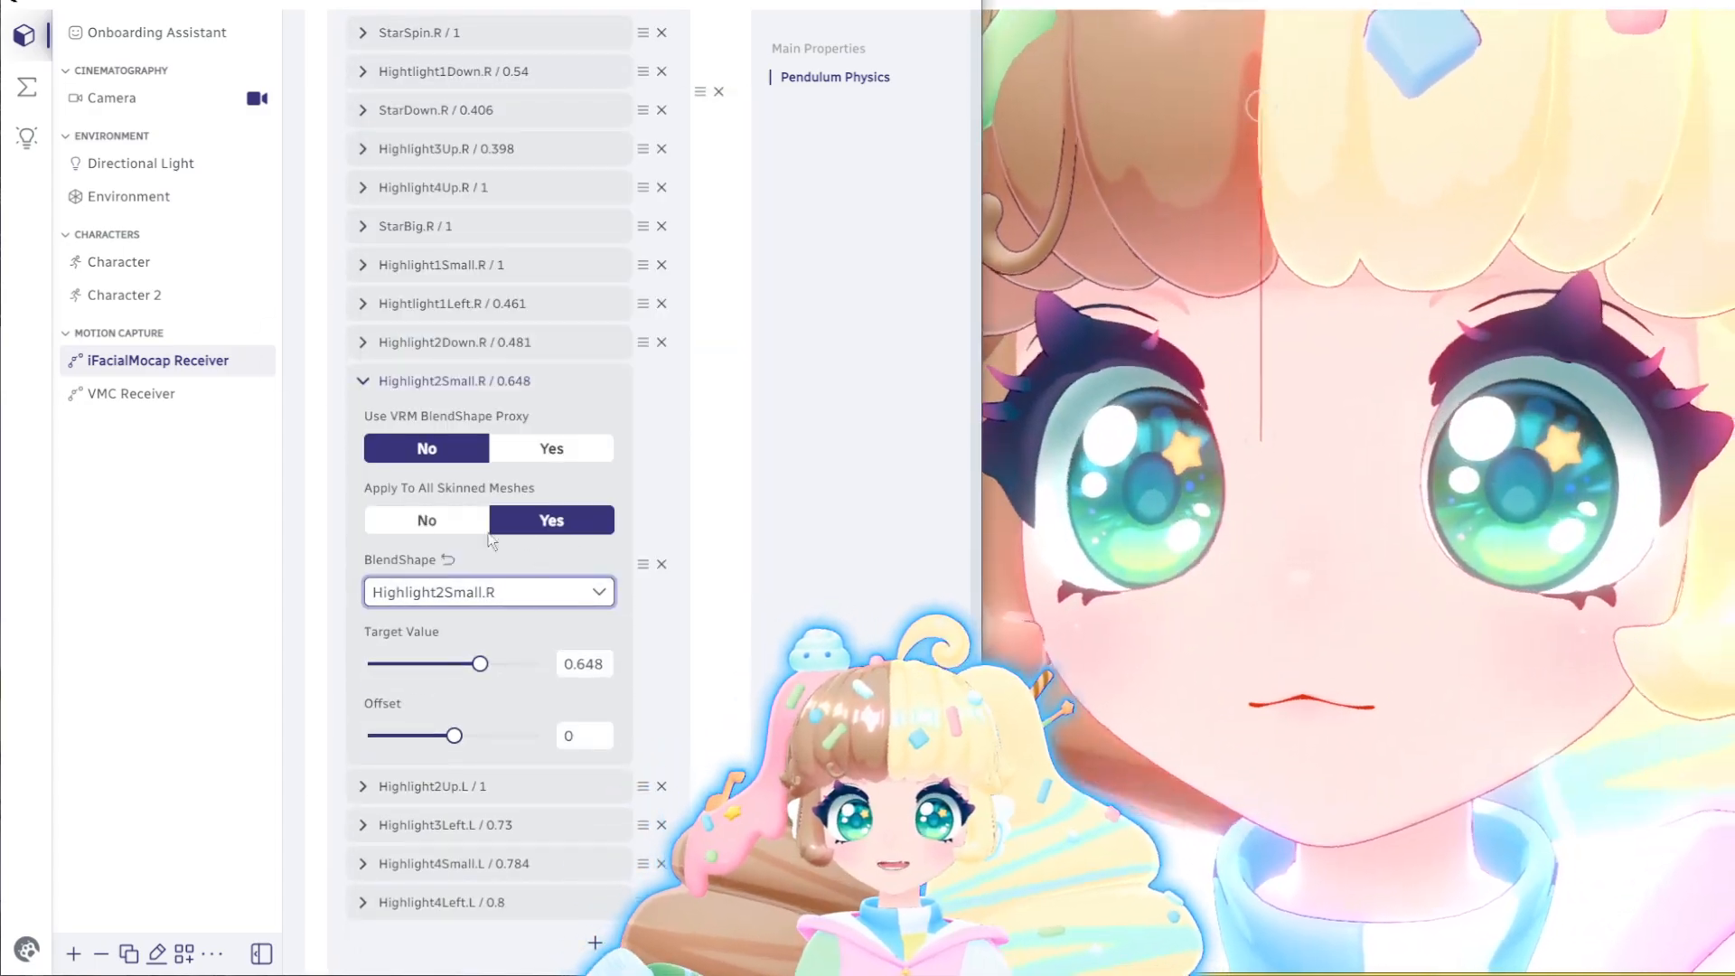
{"action": "left_click", "coordinate": [443, 381]}
Replace the Highlight2Up.L affected BlendShape with Highlight2Up.R and collapse the finished entry
{"action": "left_click", "coordinate": [485, 696]}
{"action": "scroll", "coordinate": [492, 678], "scroll_direction": "down", "scroll_amount": 4}
{"action": "left_click", "coordinate": [569, 539]}
{"action": "scroll", "coordinate": [579, 451], "scroll_direction": "down", "scroll_amount": 12}
{"action": "scroll", "coordinate": [479, 407], "scroll_direction": "down", "scroll_amount": 1}
{"action": "left_click", "coordinate": [488, 479]}
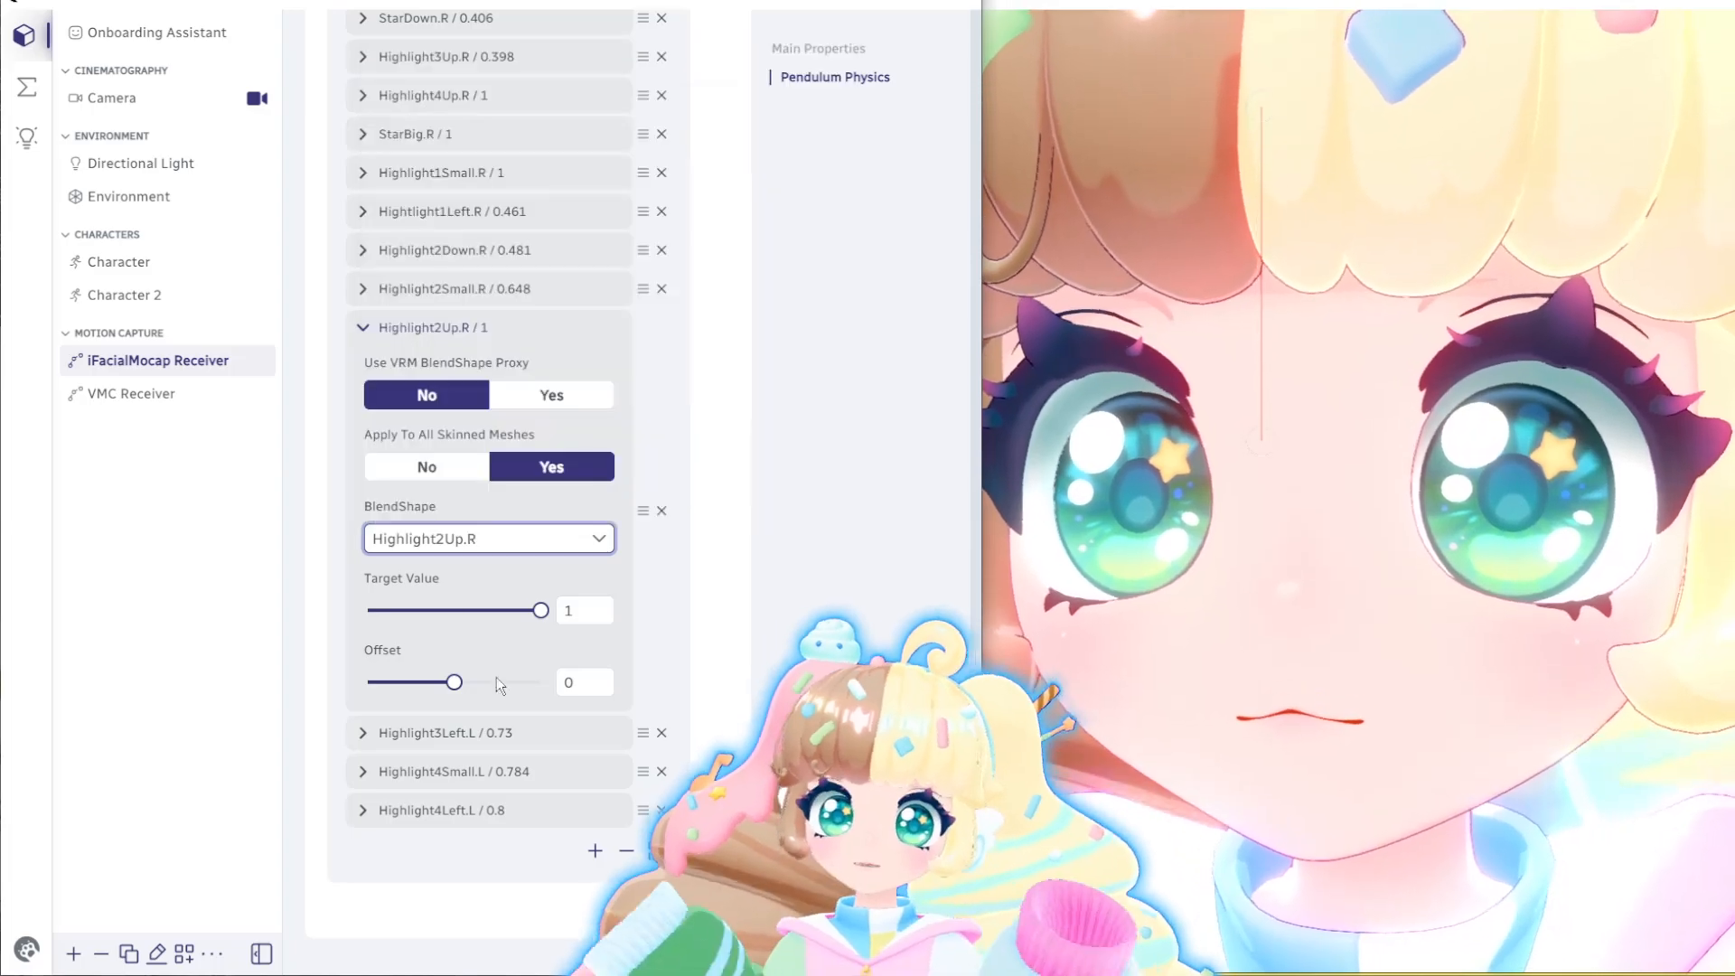
{"action": "left_click", "coordinate": [443, 329]}
Replace the Highlight3Left.L affected BlendShape with Highlight3Left.R
{"action": "left_click", "coordinate": [501, 733]}
{"action": "scroll", "coordinate": [499, 714], "scroll_direction": "down", "scroll_amount": 4}
{"action": "left_click", "coordinate": [499, 579]}
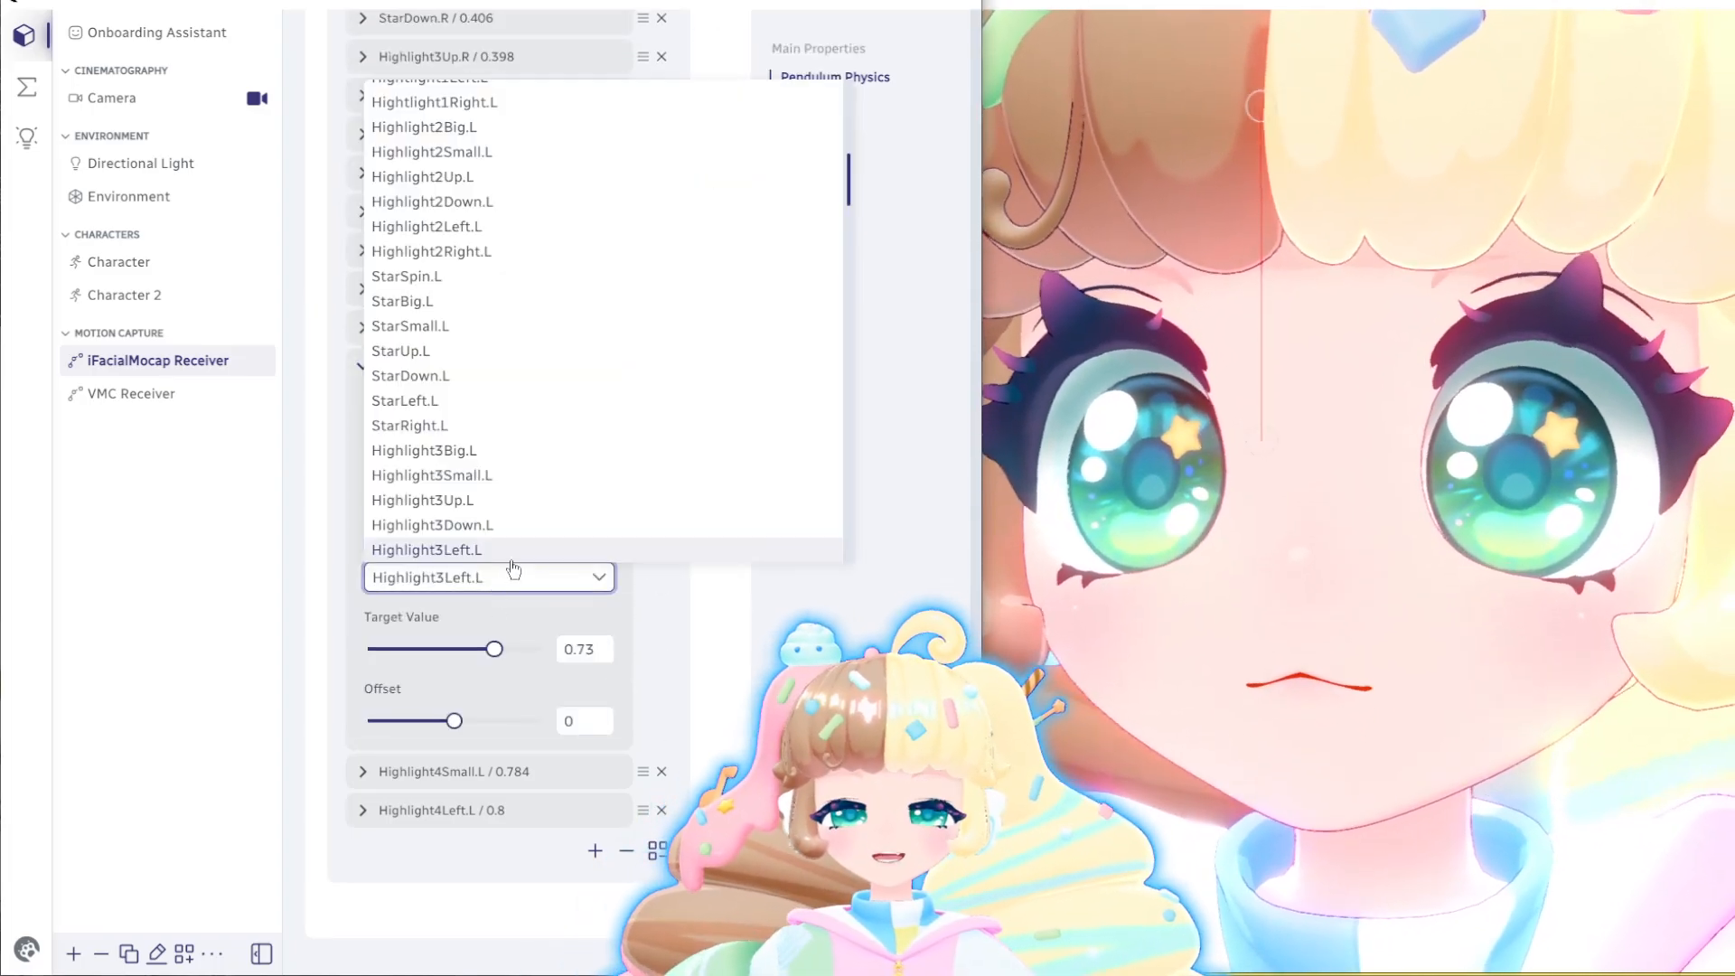
{"action": "scroll", "coordinate": [455, 321], "scroll_direction": "down", "scroll_amount": 10}
{"action": "scroll", "coordinate": [455, 323], "scroll_direction": "down", "scroll_amount": 5}
{"action": "left_click", "coordinate": [457, 315]}
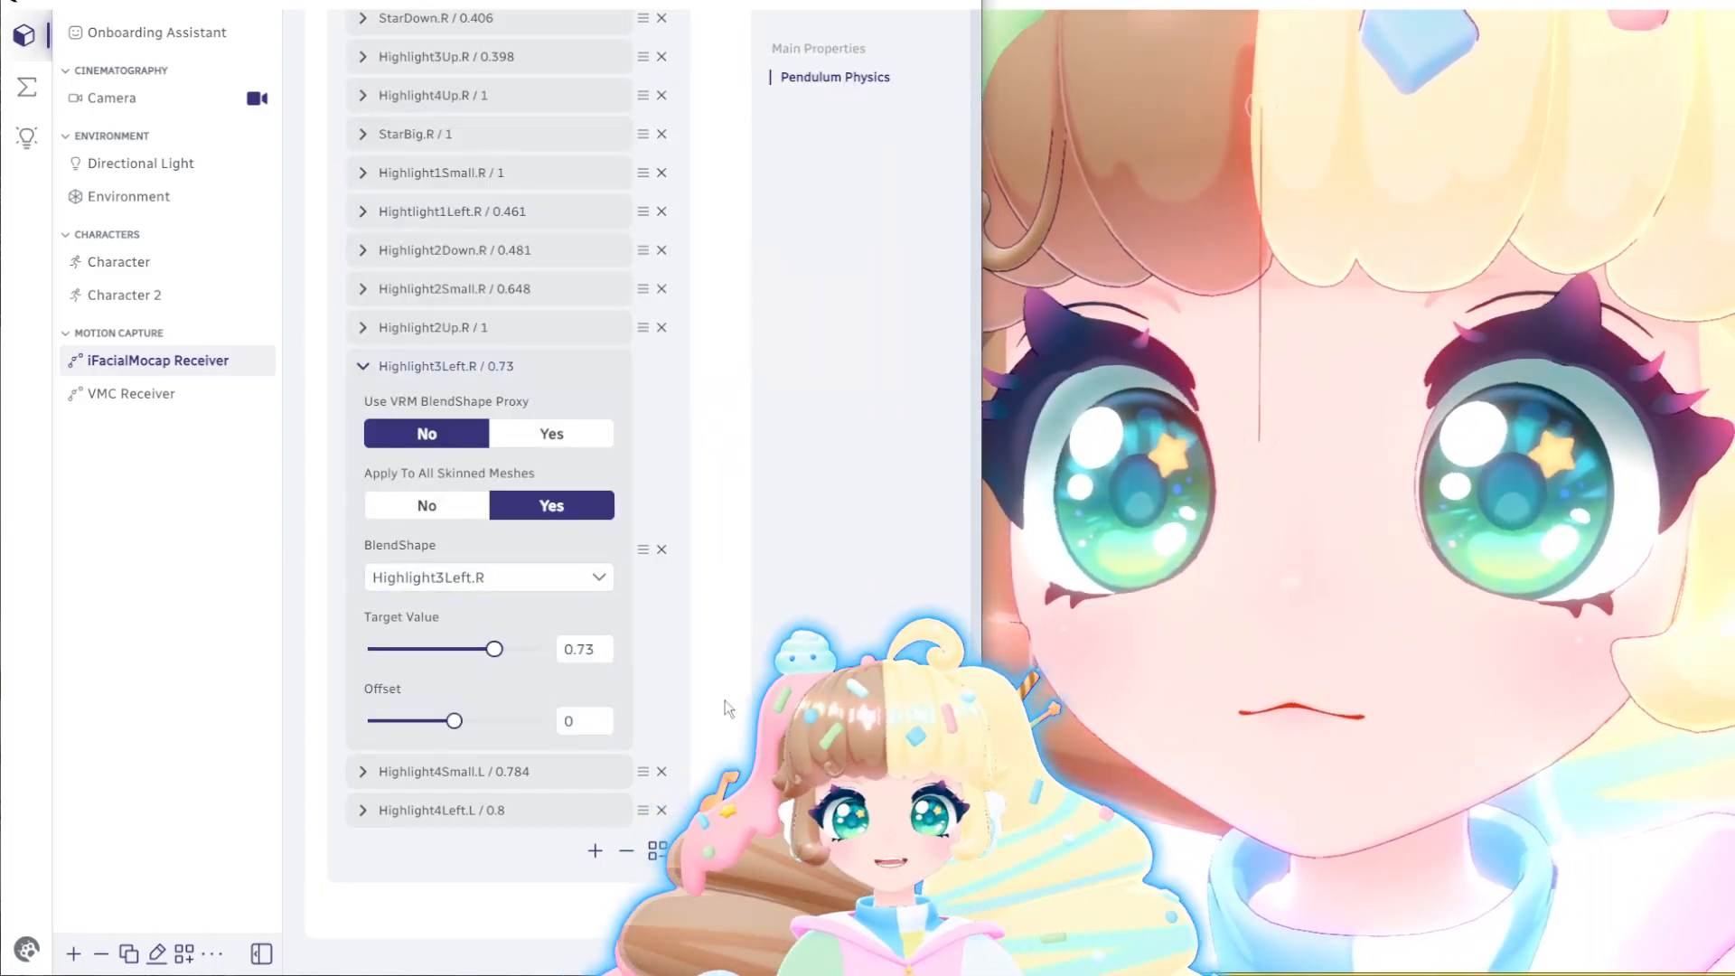
Replace the Highlight4Small.L affected BlendShape with Highlight4Small.R
{"action": "left_click", "coordinate": [472, 773]}
{"action": "left_click", "coordinate": [437, 619]}
{"action": "scroll", "coordinate": [504, 476], "scroll_direction": "down", "scroll_amount": 6}
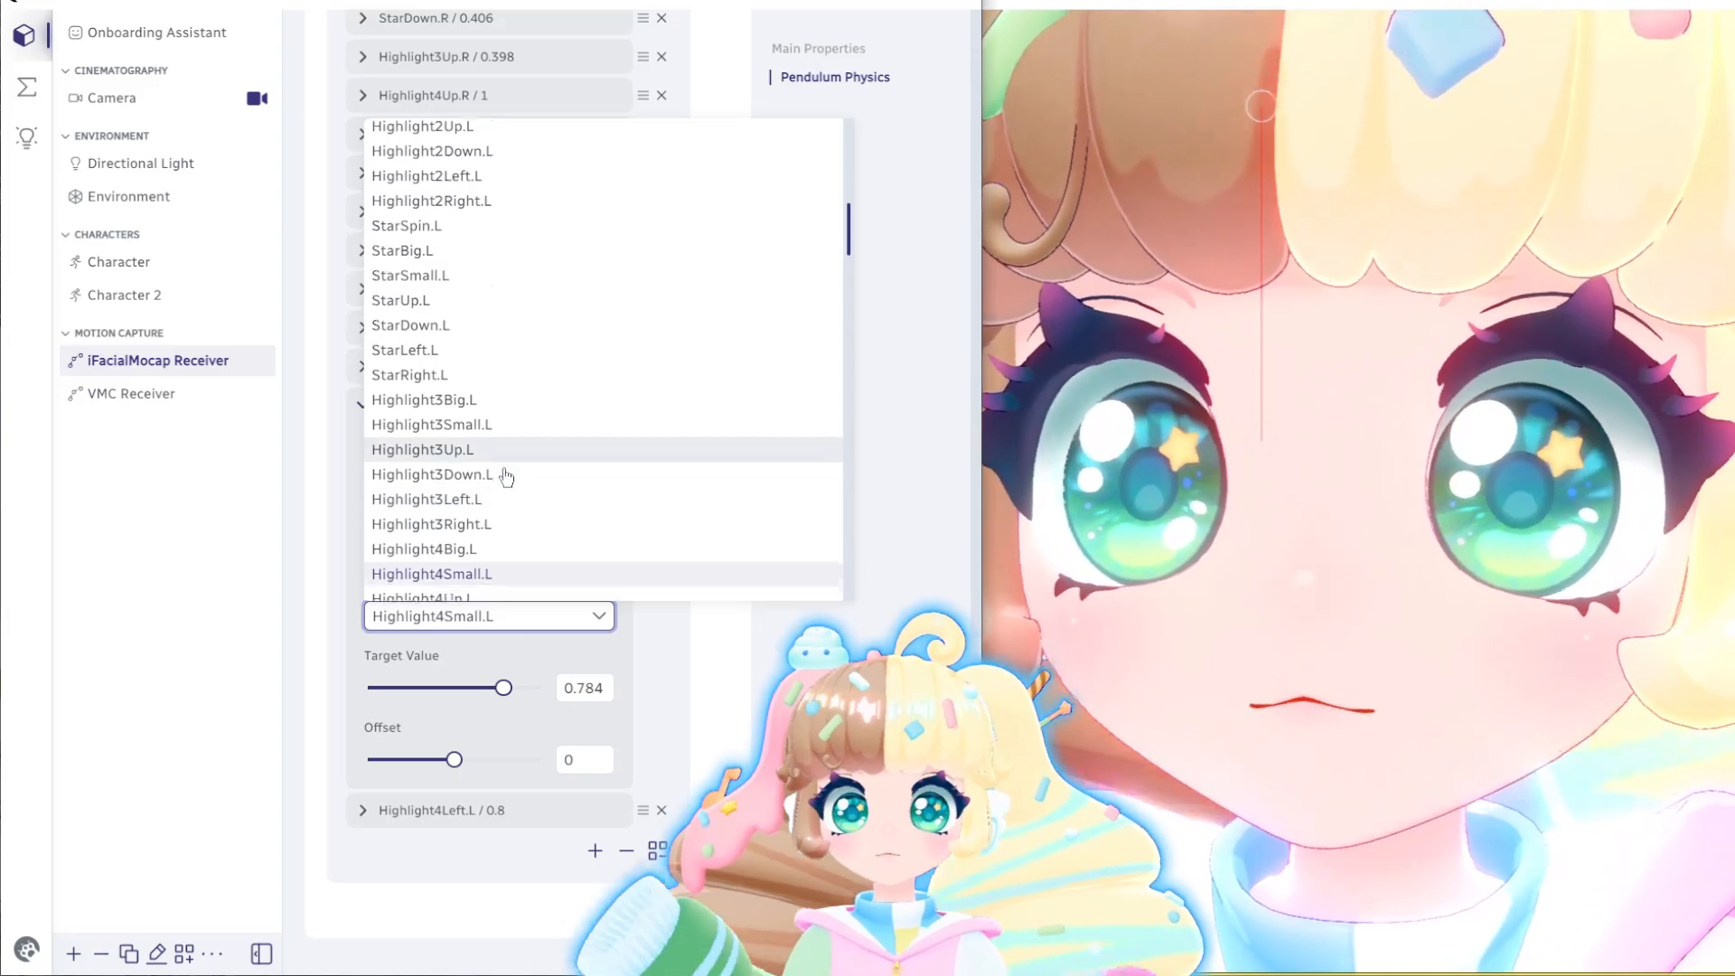
{"action": "left_click", "coordinate": [493, 475]}
Replace the Highlight4Left.L affected BlendShape at the end of the list with Highlight3Left.R
{"action": "left_click", "coordinate": [470, 811]}
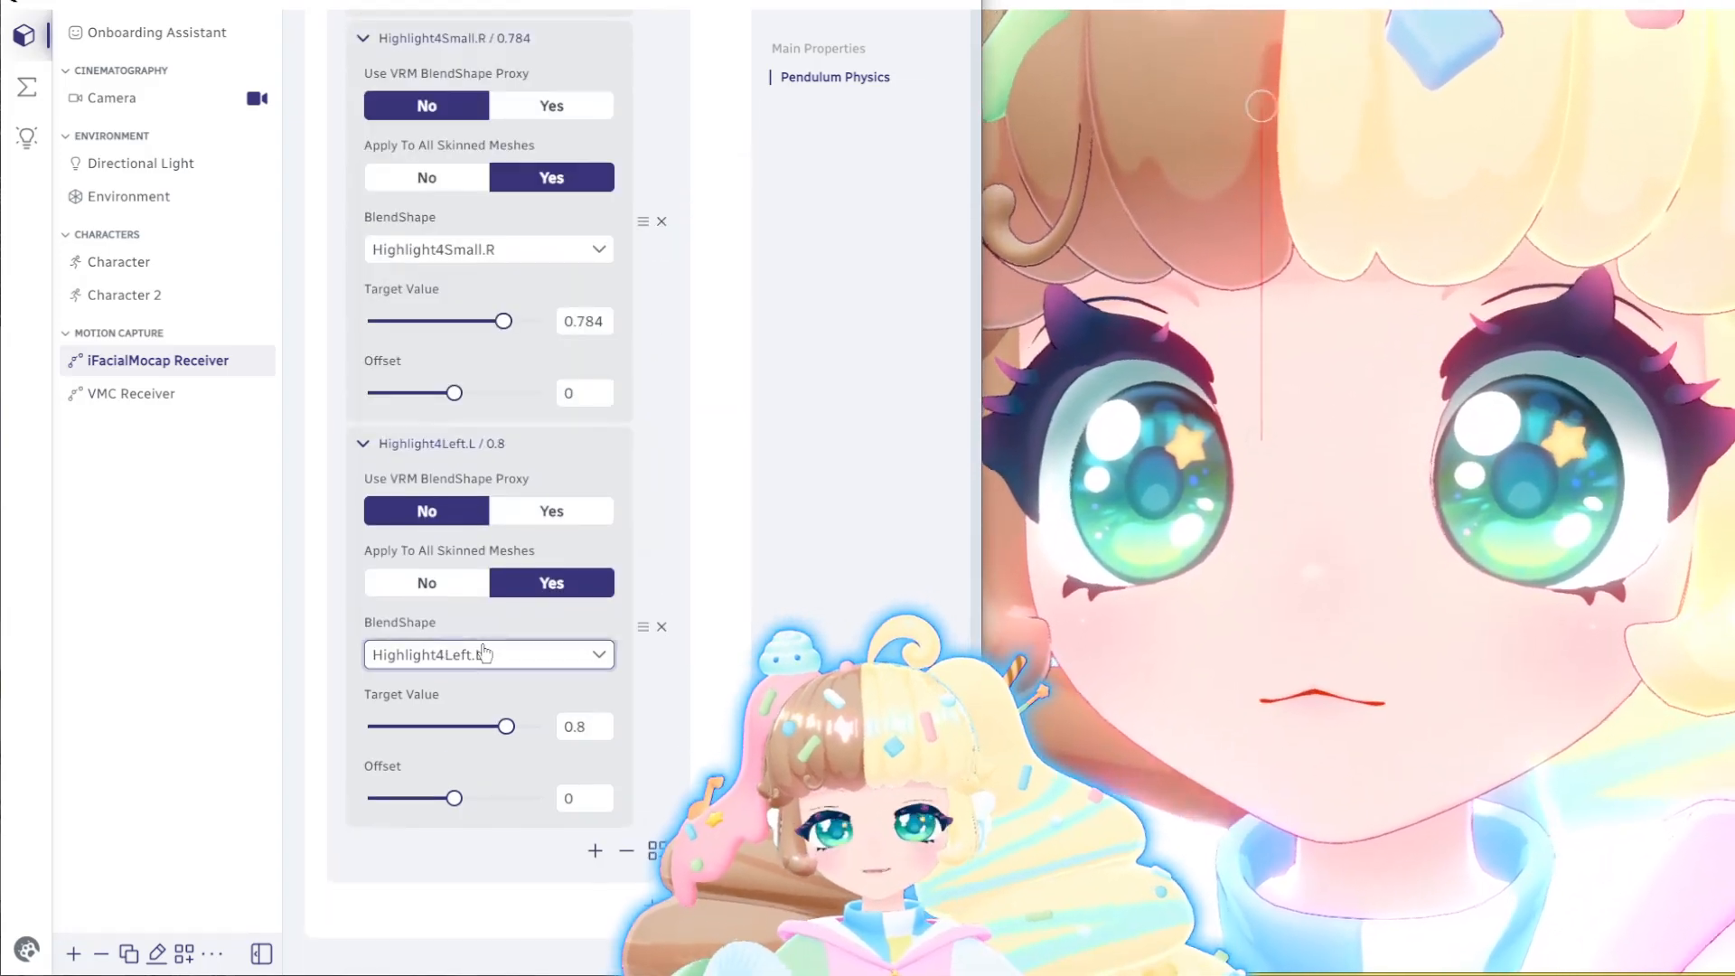
{"action": "left_click", "coordinate": [488, 655]}
{"action": "scroll", "coordinate": [545, 428], "scroll_direction": "down", "scroll_amount": 5}
{"action": "left_click", "coordinate": [457, 368]}
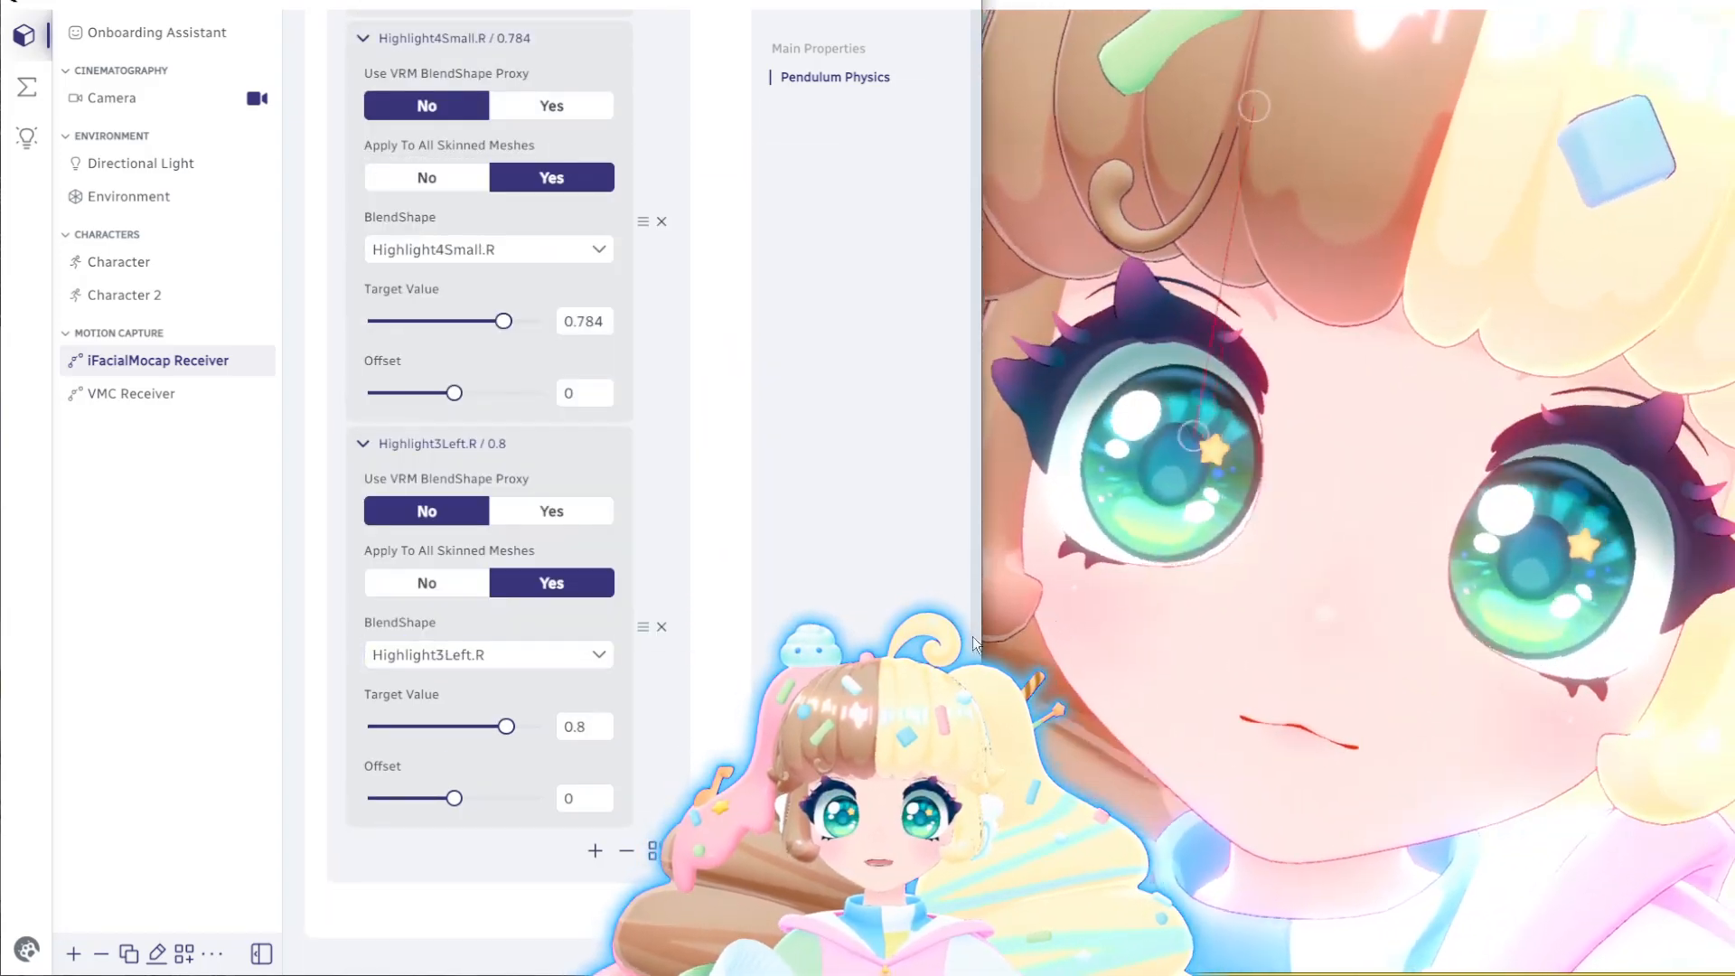